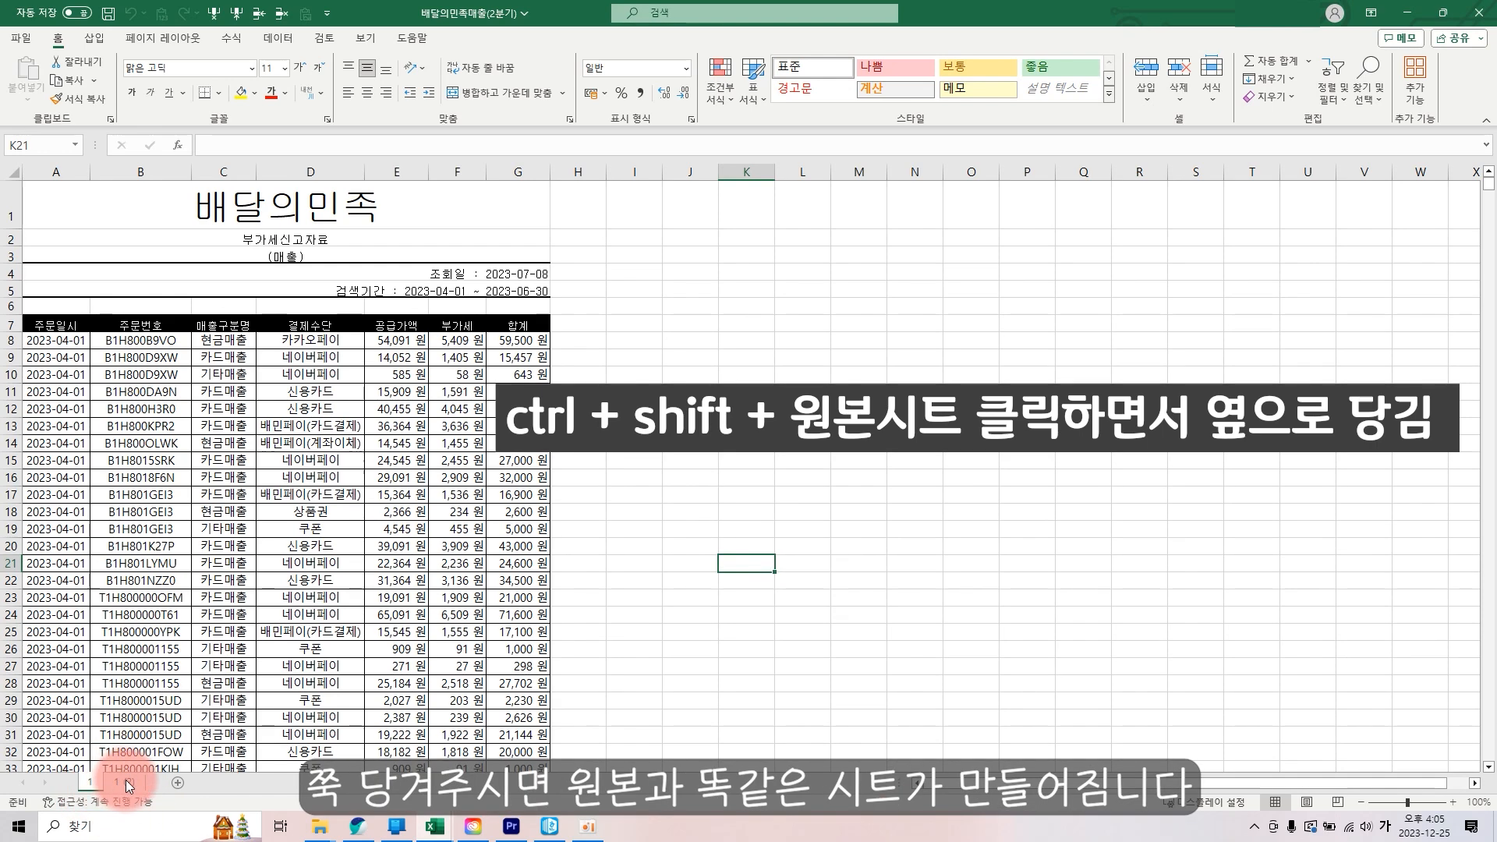
# - Rename the original sheet "1" as 원본
pyautogui.rightClick(91, 783)
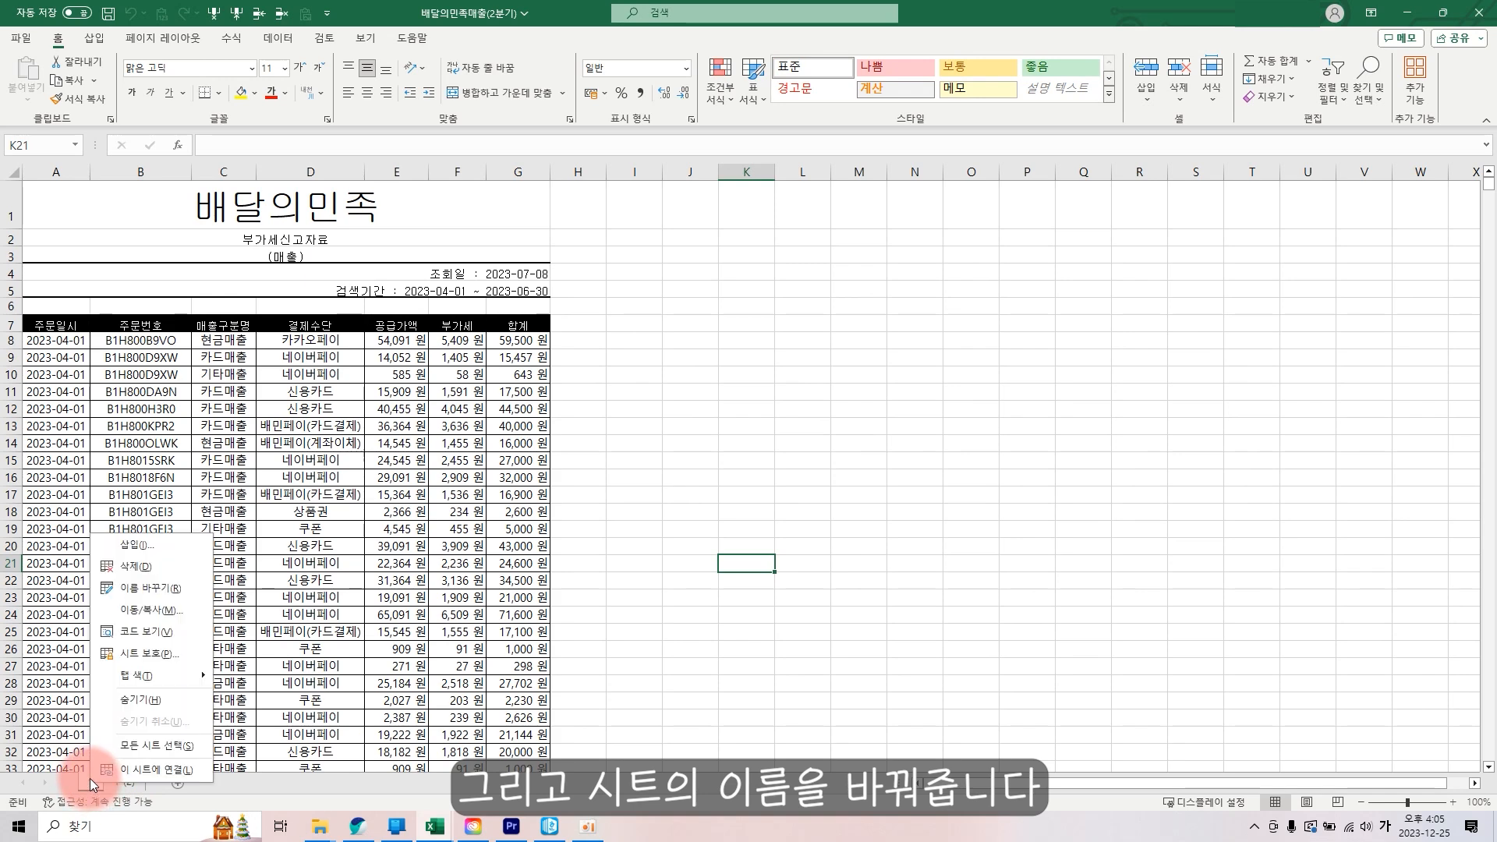
pyautogui.click(148, 591)
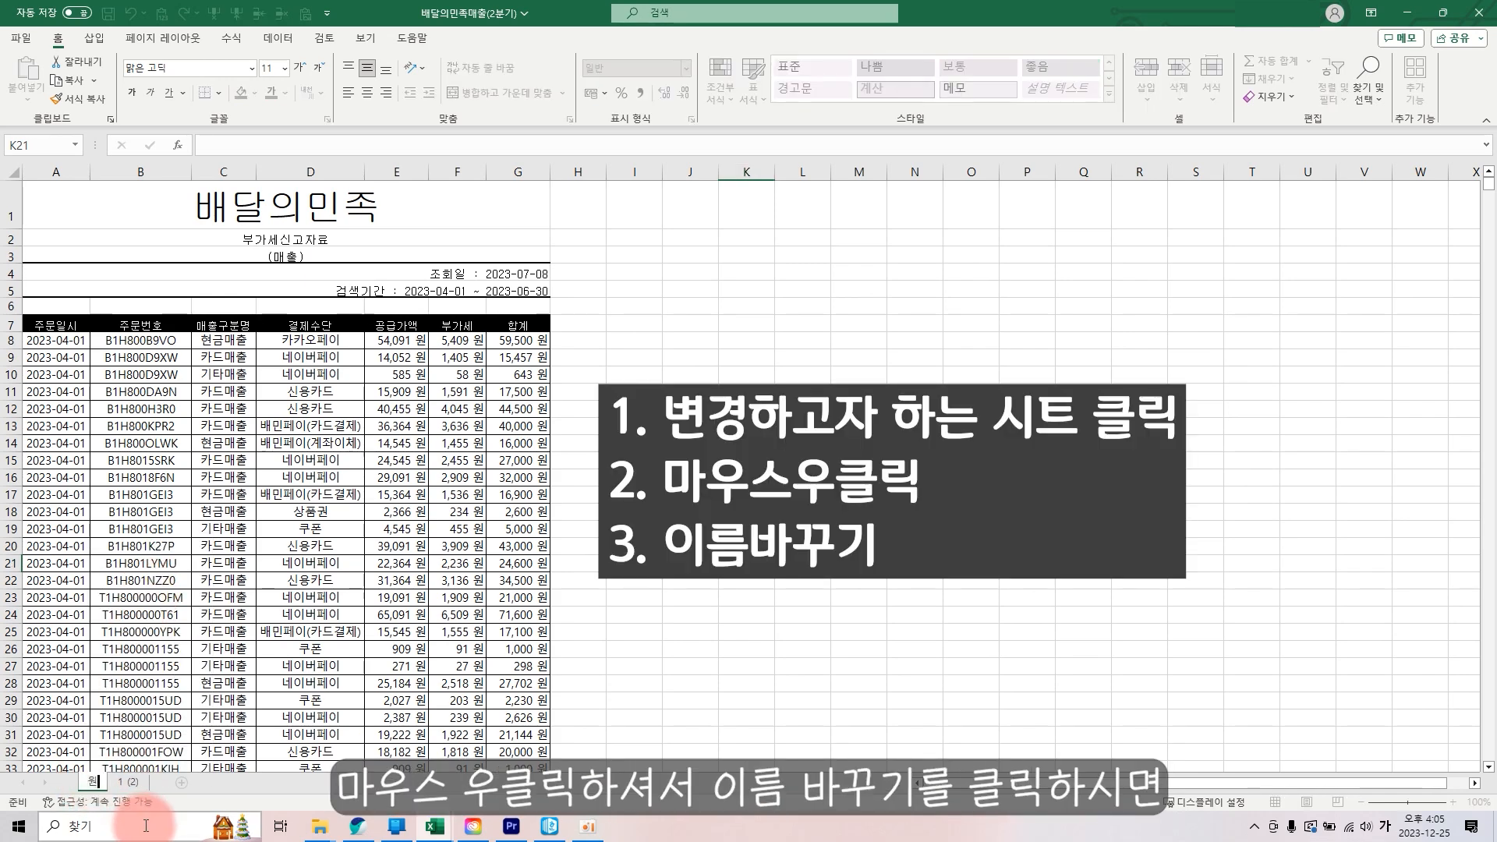
pyautogui.press('Return')
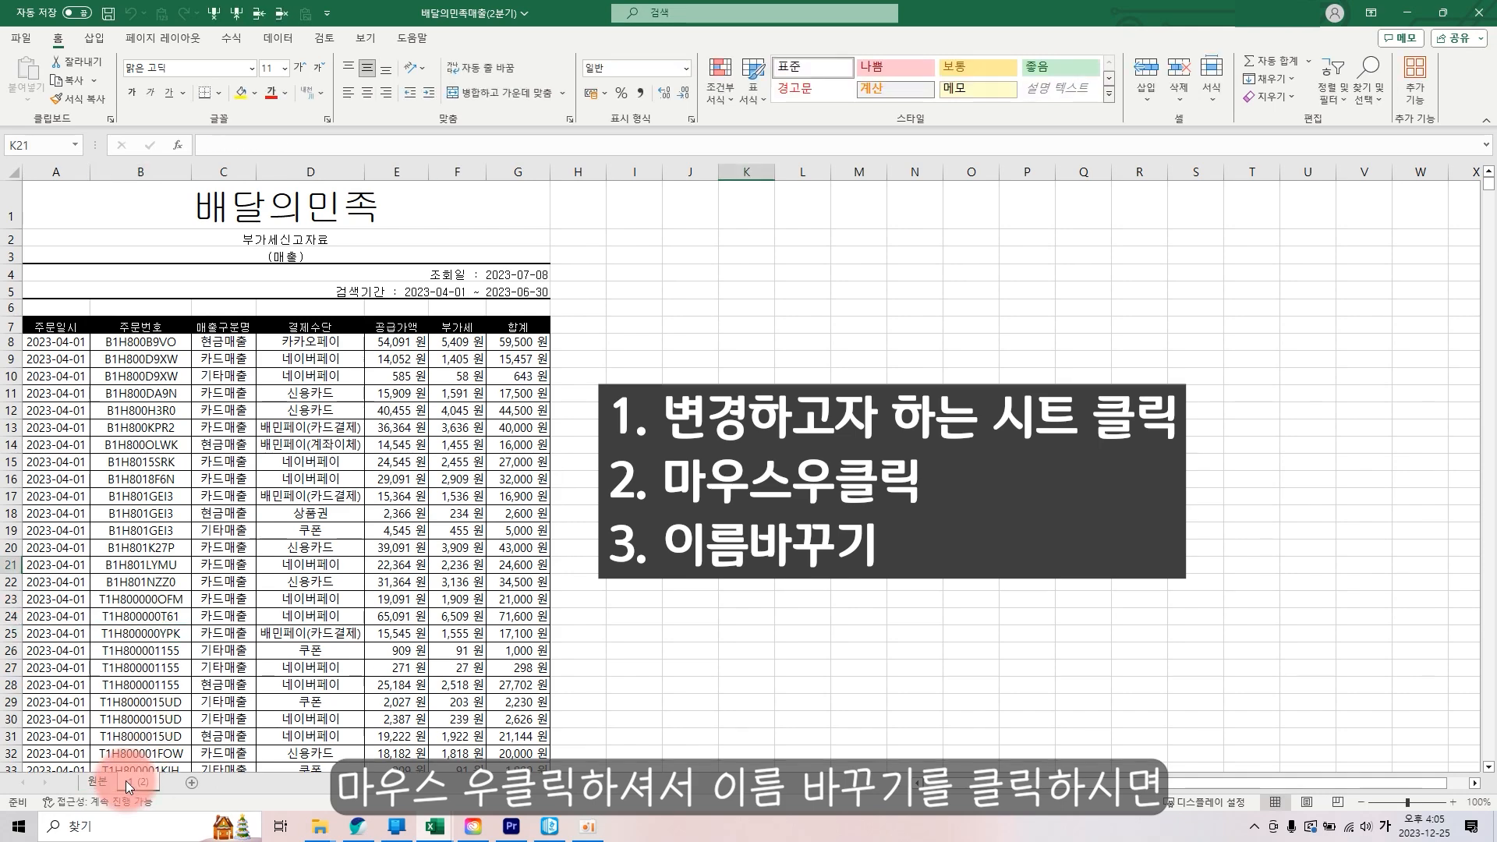
pyautogui.rightClick(127, 781)
pyautogui.click(204, 591)
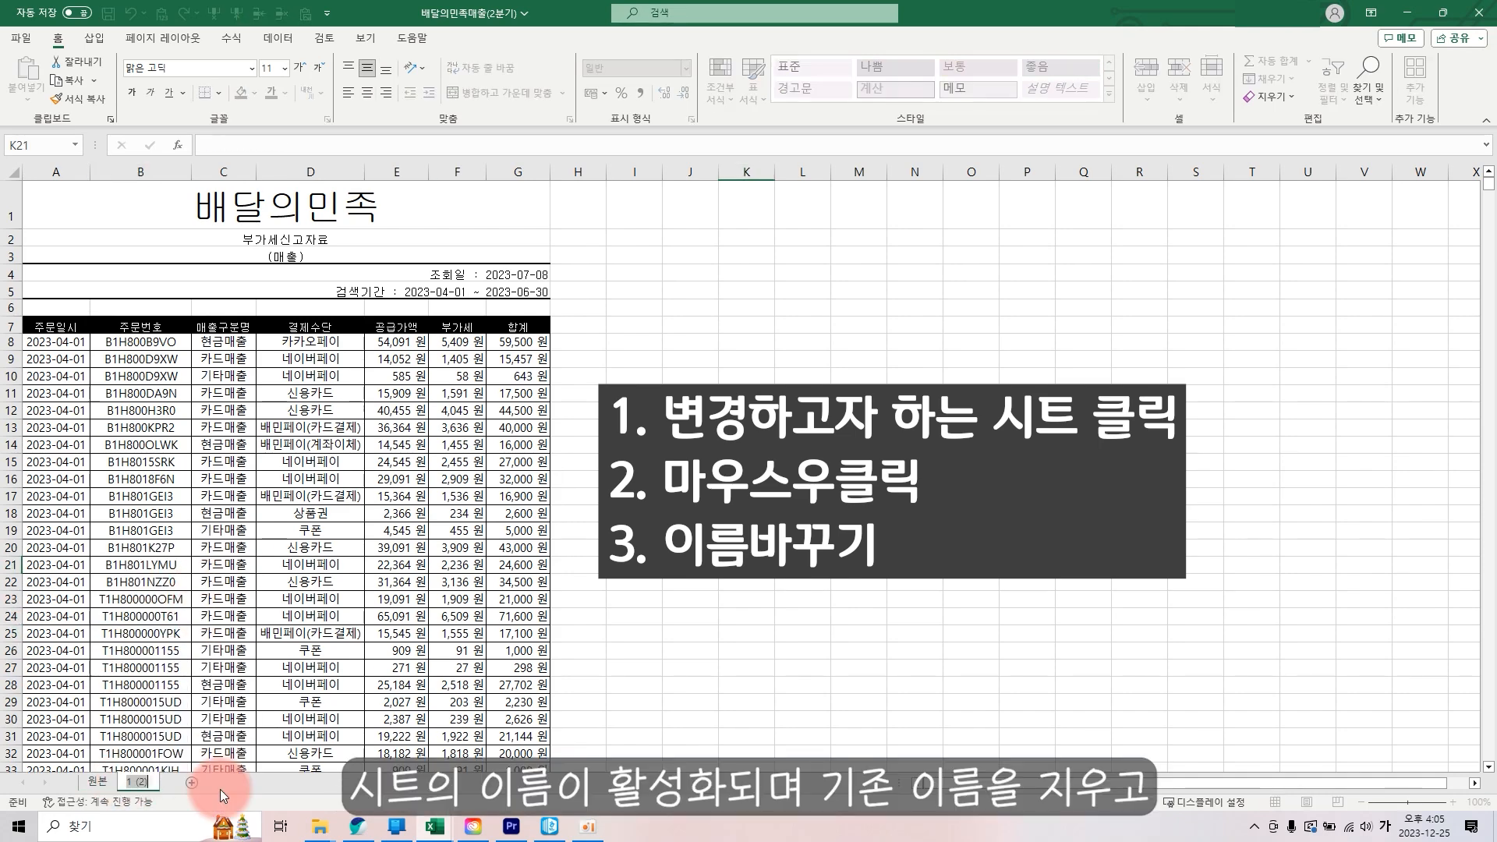
pyautogui.write('수저')
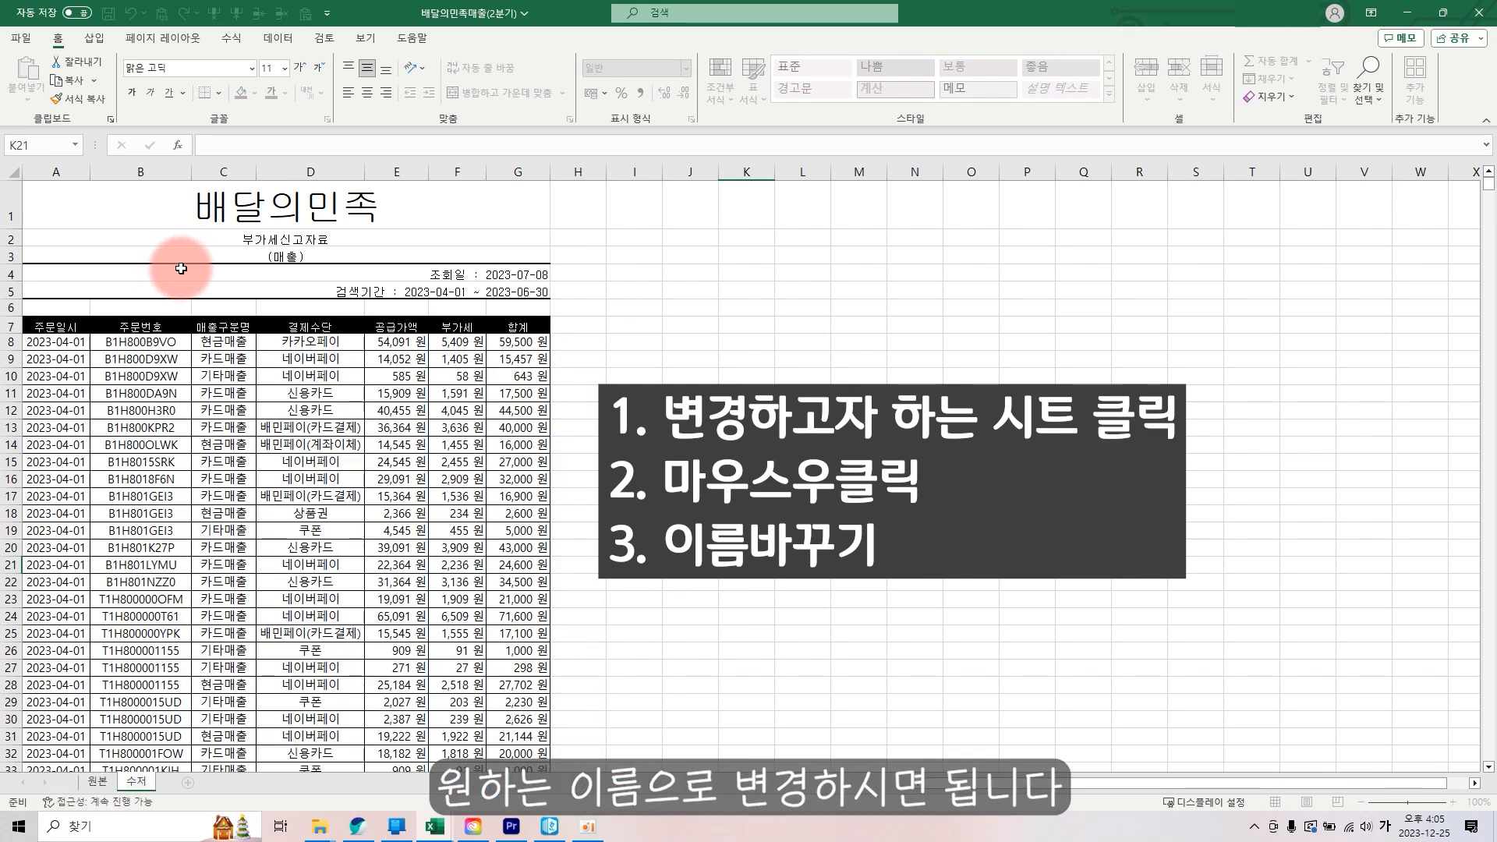
pyautogui.click(180, 270)
# - Rename the duplicated sheet as 수정본
pyautogui.rightClick(134, 782)
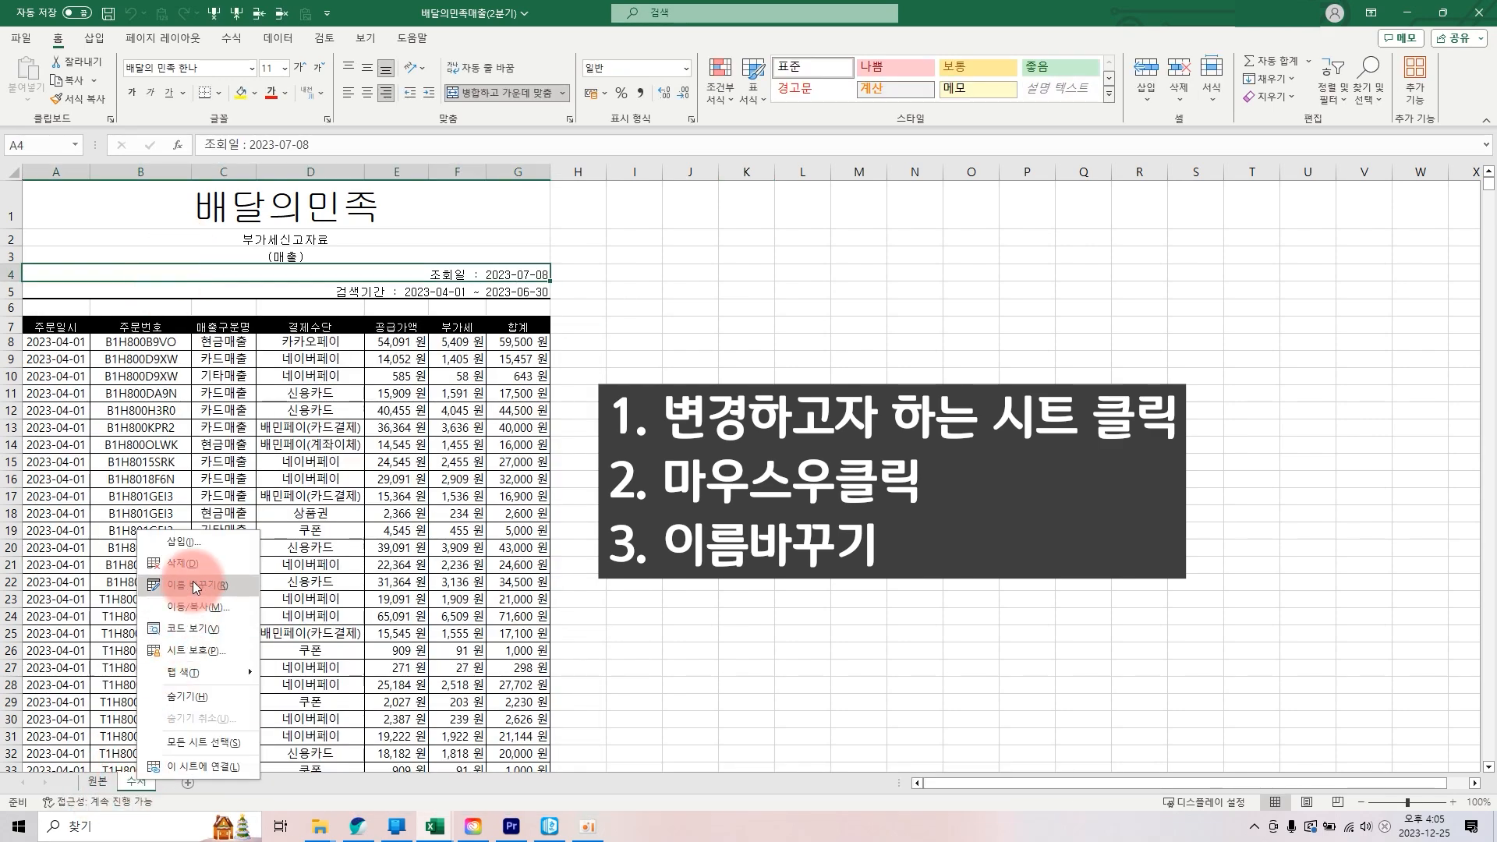
pyautogui.click(197, 591)
pyautogui.write('수정본')
pyautogui.click(194, 717)
pyautogui.click(223, 633)
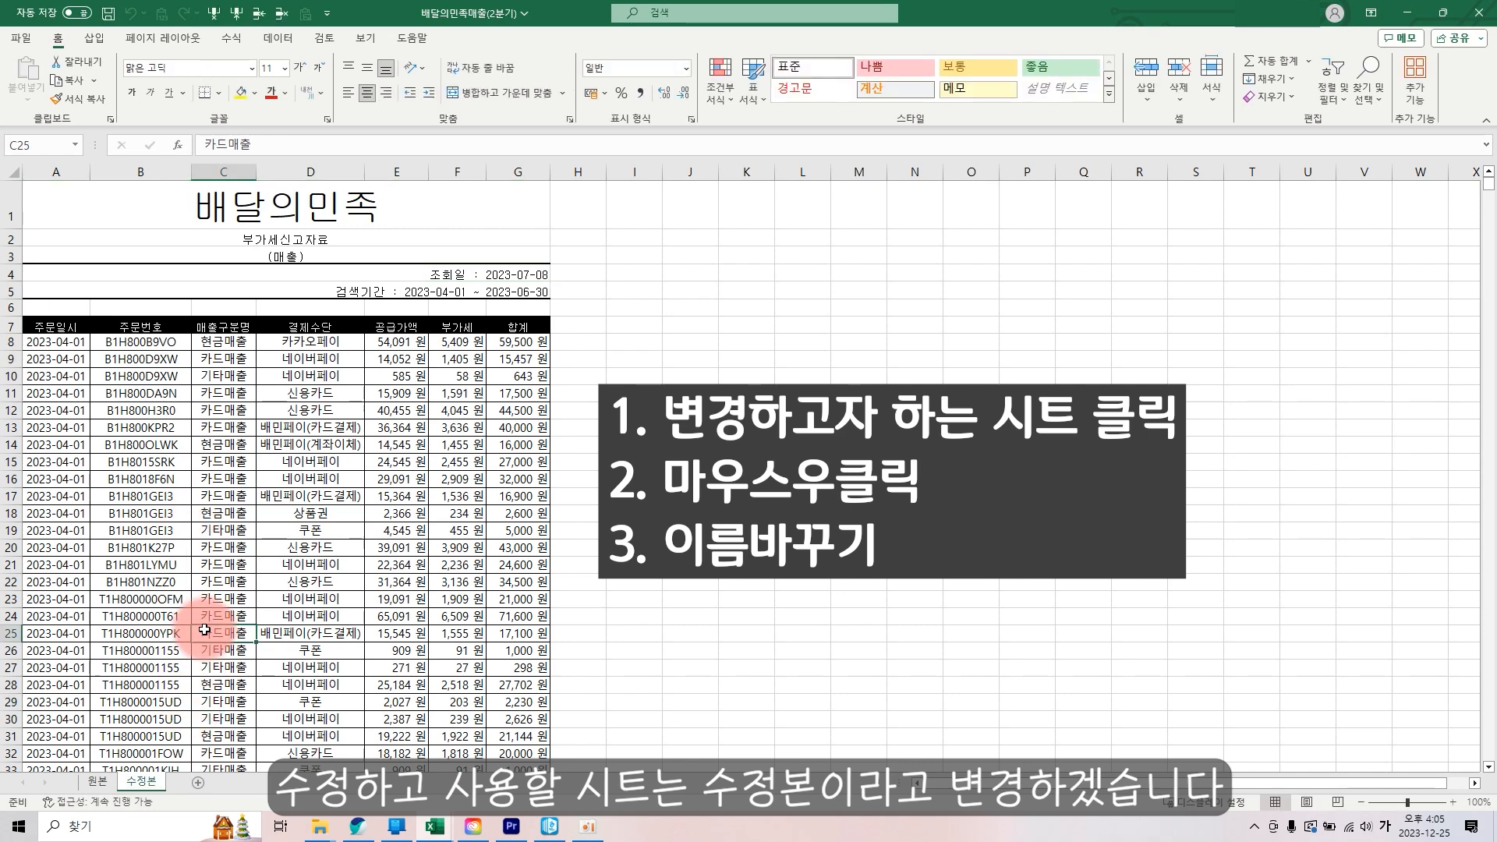
pyautogui.click(275, 582)
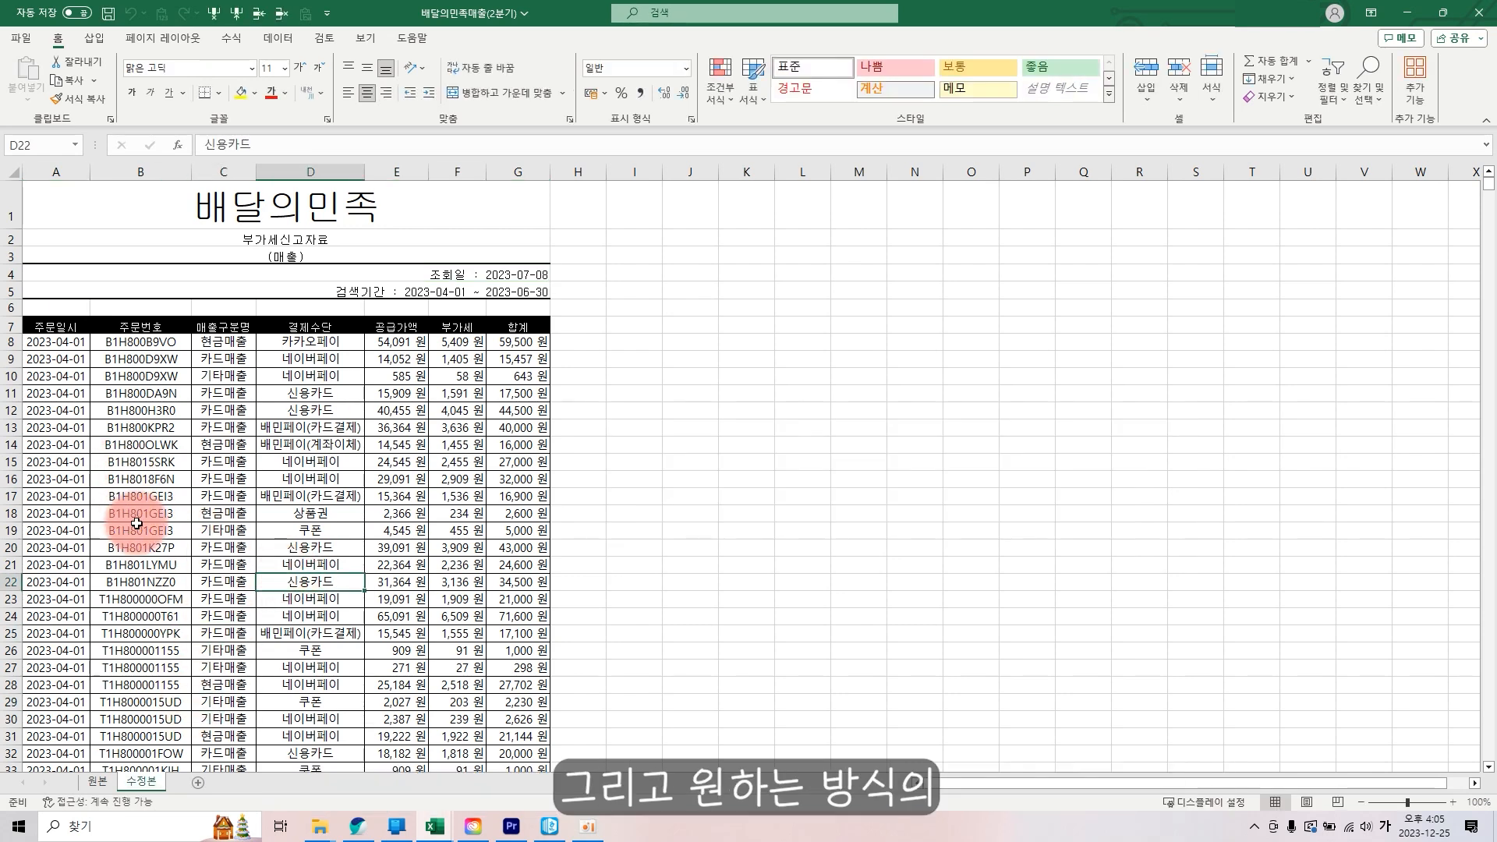
pyautogui.click(212, 531)
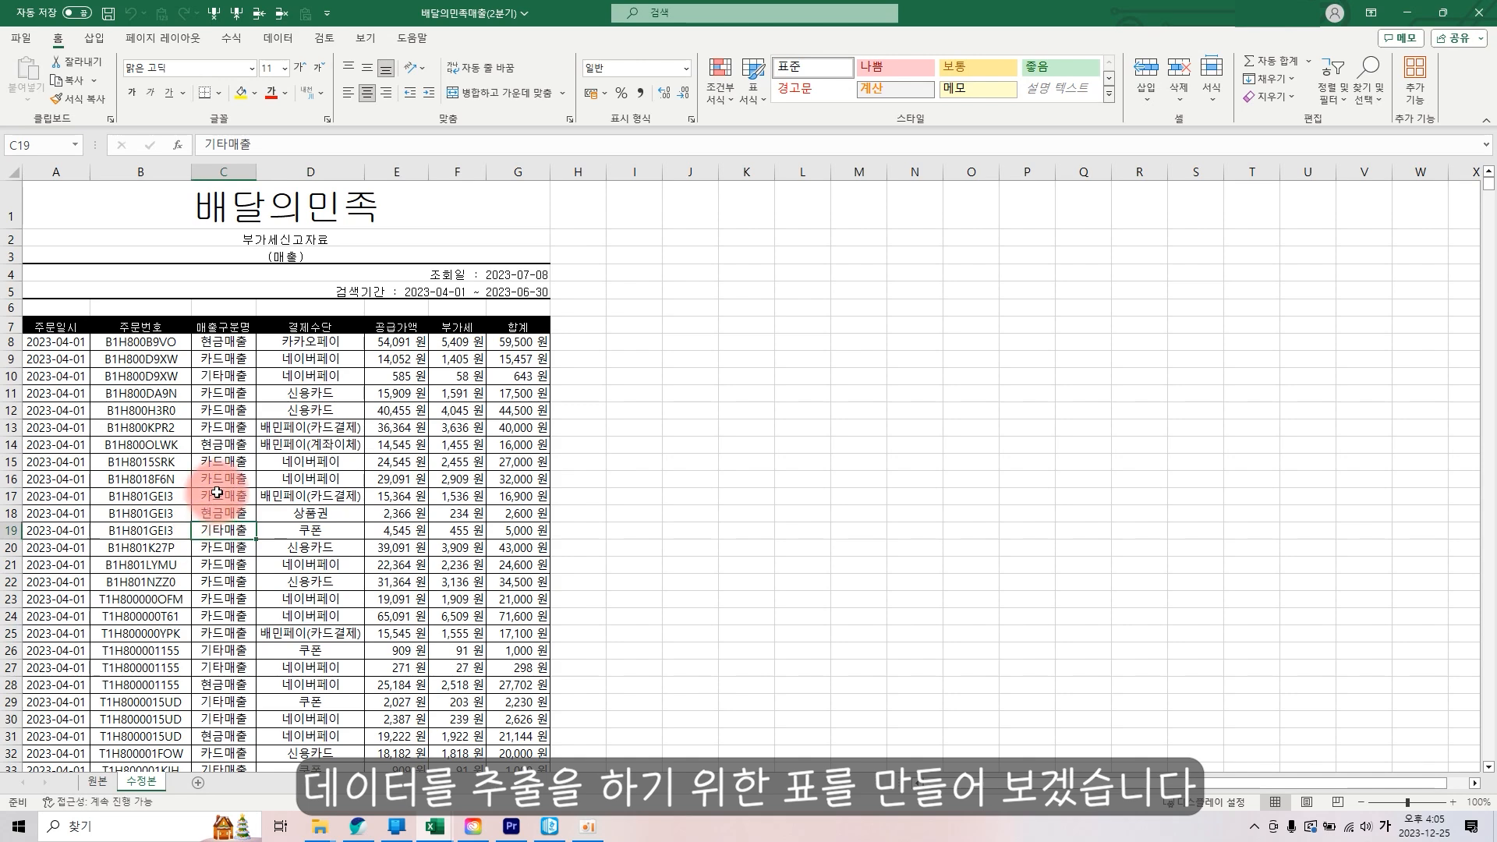
pyautogui.click(214, 426)
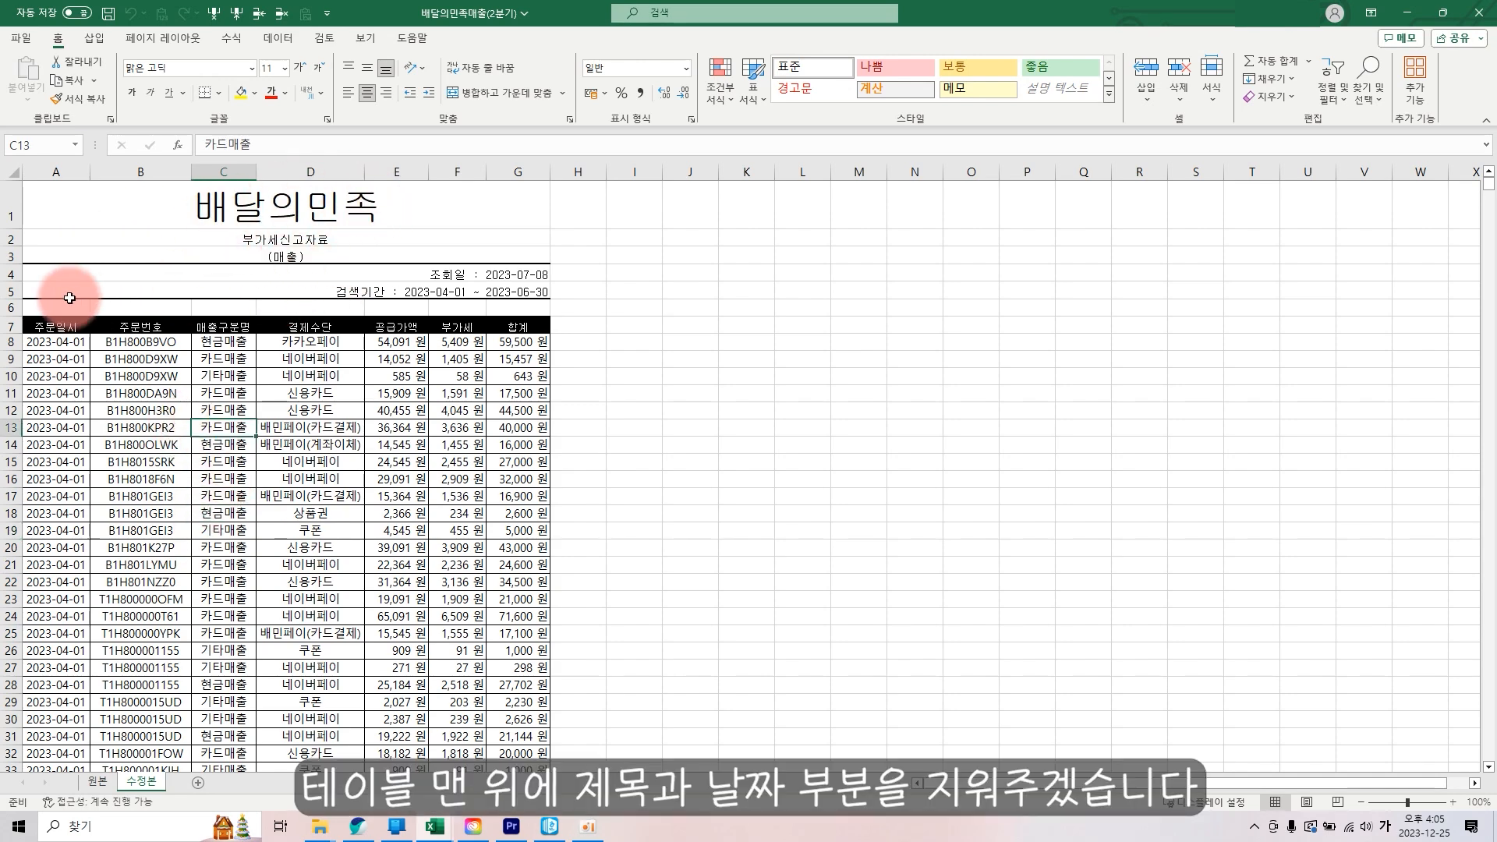
# - Delete rows 1 to 6 with the title and date information above the table on the 수정본 sheet
pyautogui.moveTo(4, 306); pyautogui.dragTo(27, 190)
pyautogui.rightClick(107, 223)
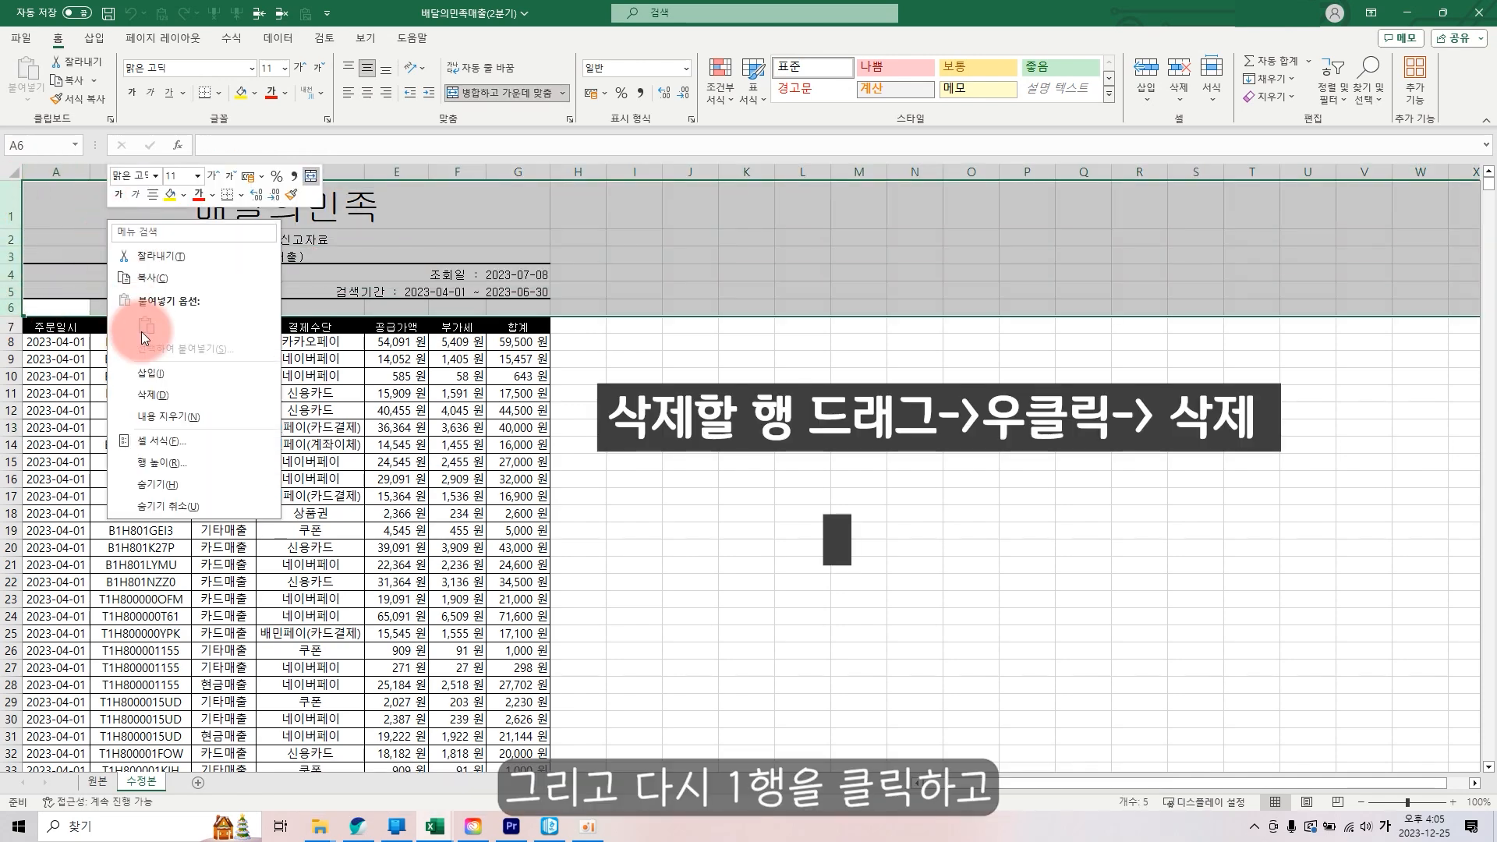
pyautogui.click(164, 396)
# - Insert one blank row above the table's header row
pyautogui.click(11, 190)
pyautogui.rightClick(11, 190)
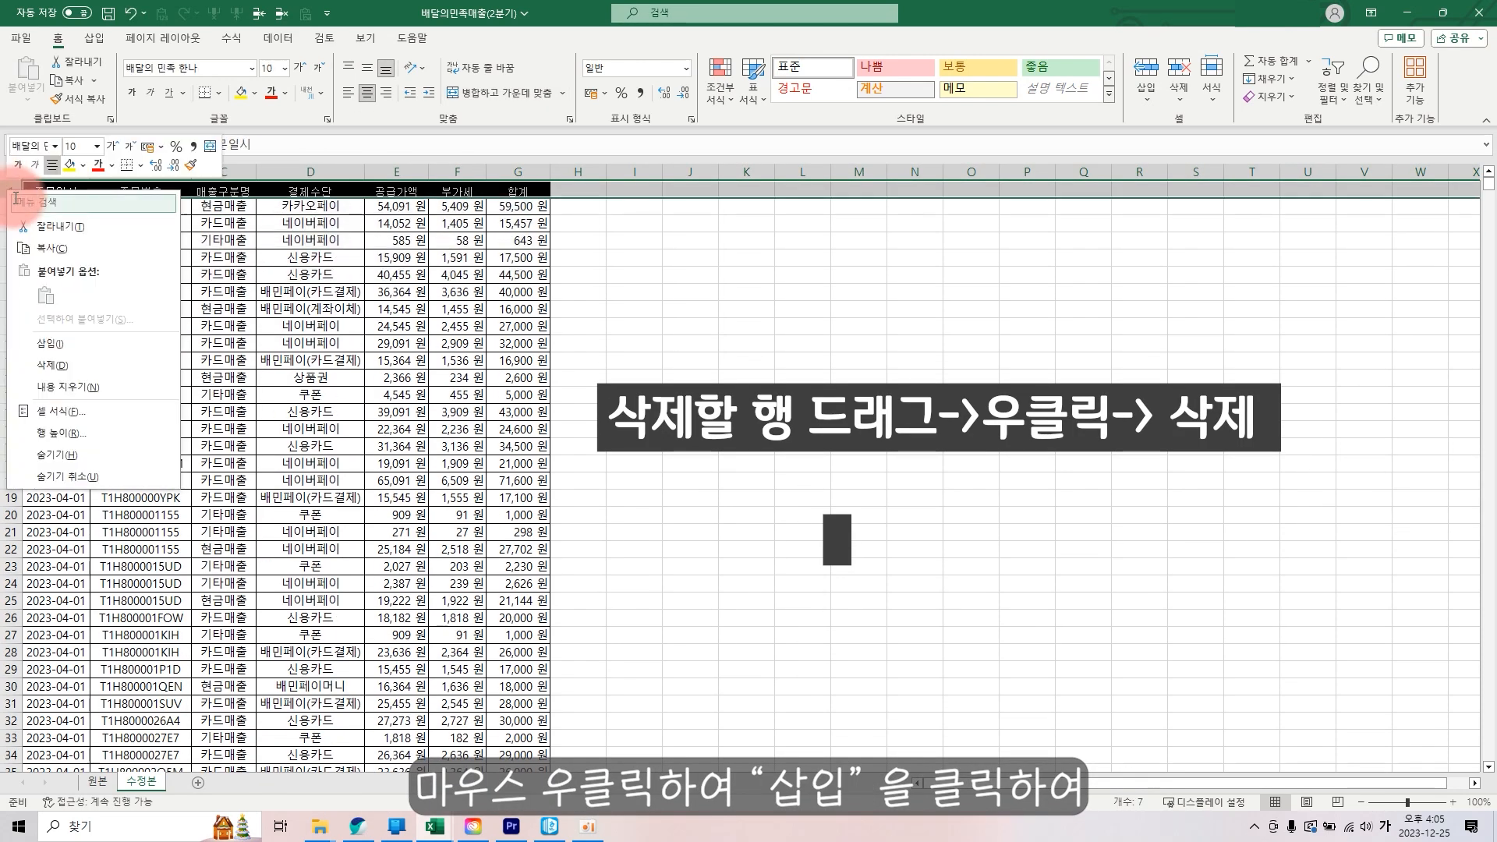
pyautogui.click(84, 343)
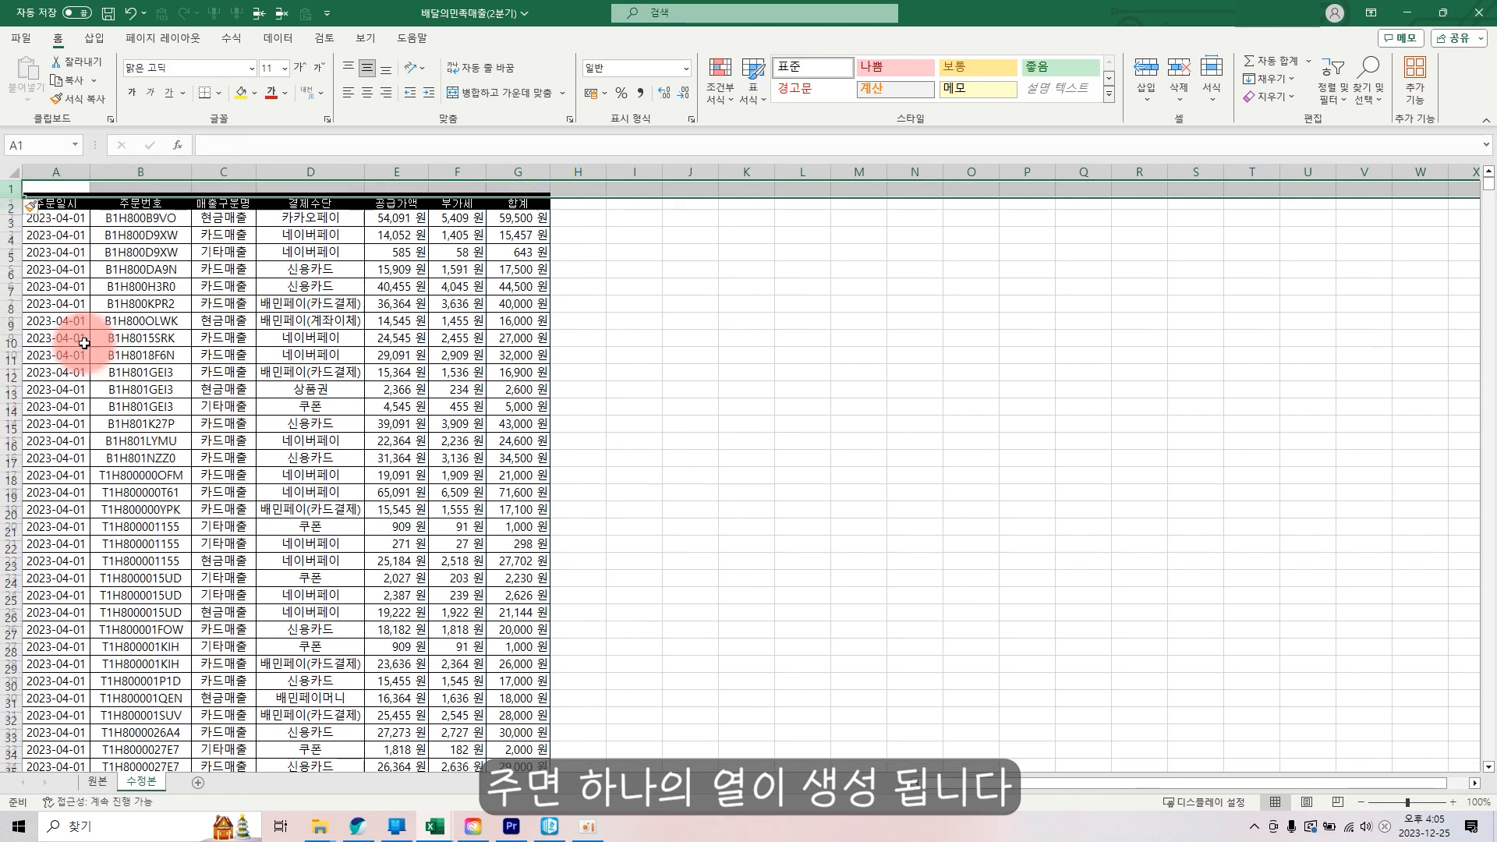
pyautogui.click(300, 375)
pyautogui.moveTo(300, 375); pyautogui.dragTo(297, 357)
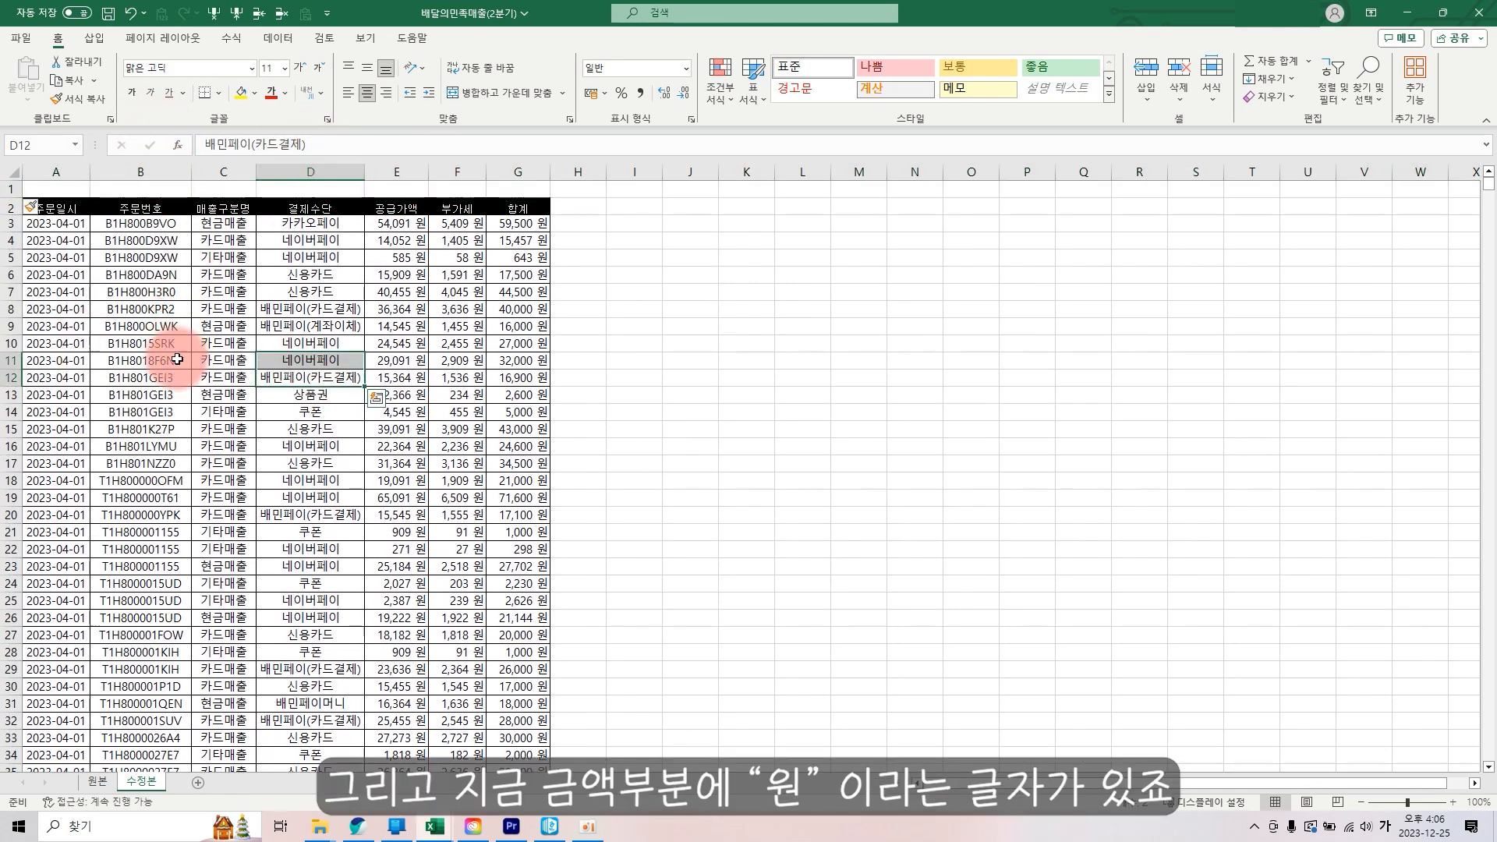
pyautogui.click(394, 223)
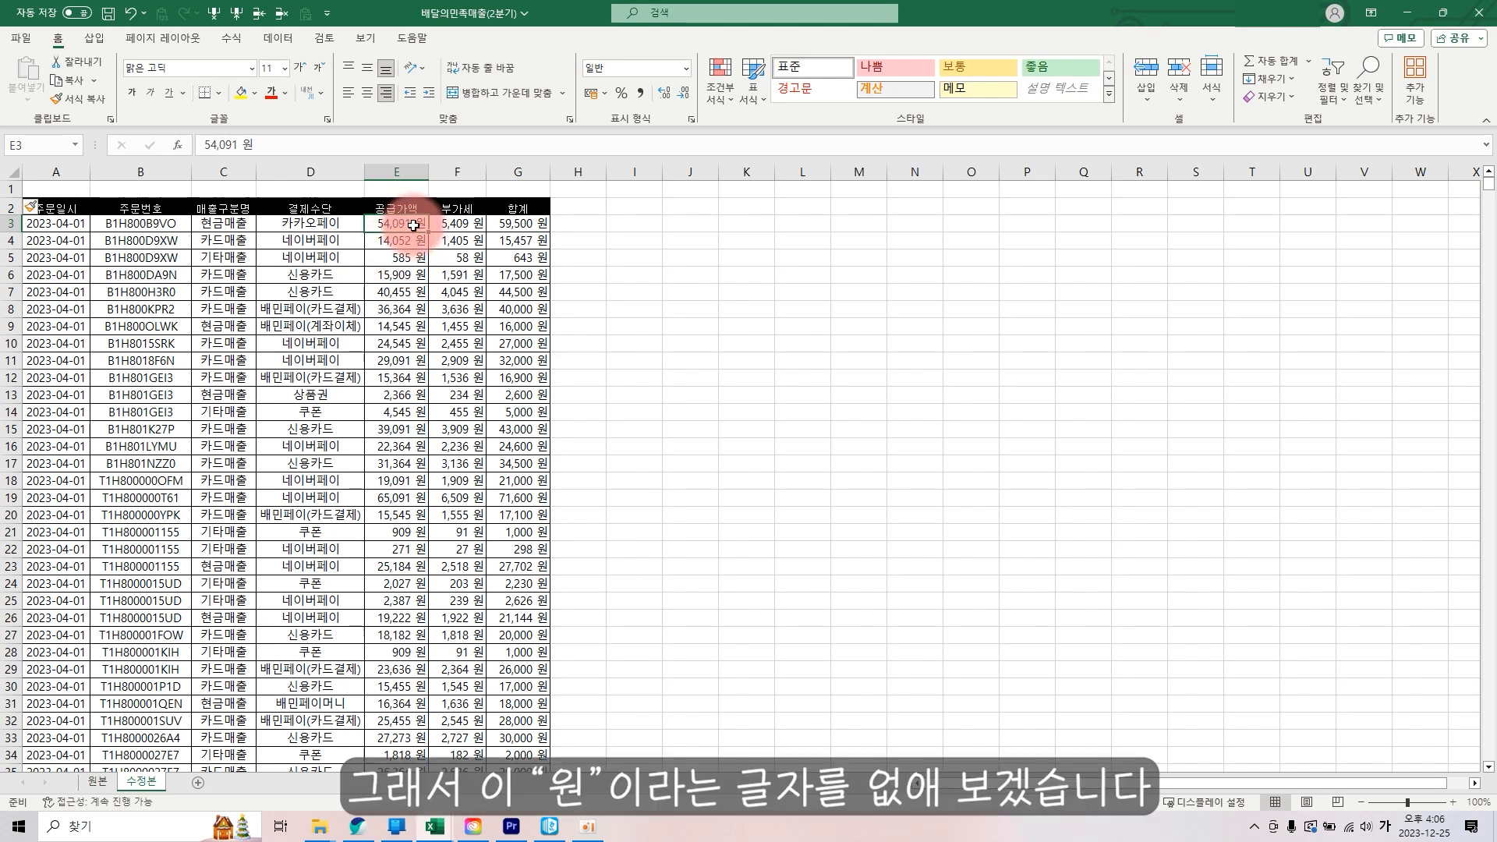
pyautogui.click(411, 169)
pyautogui.moveTo(411, 168); pyautogui.dragTo(502, 167)
pyautogui.click(389, 227)
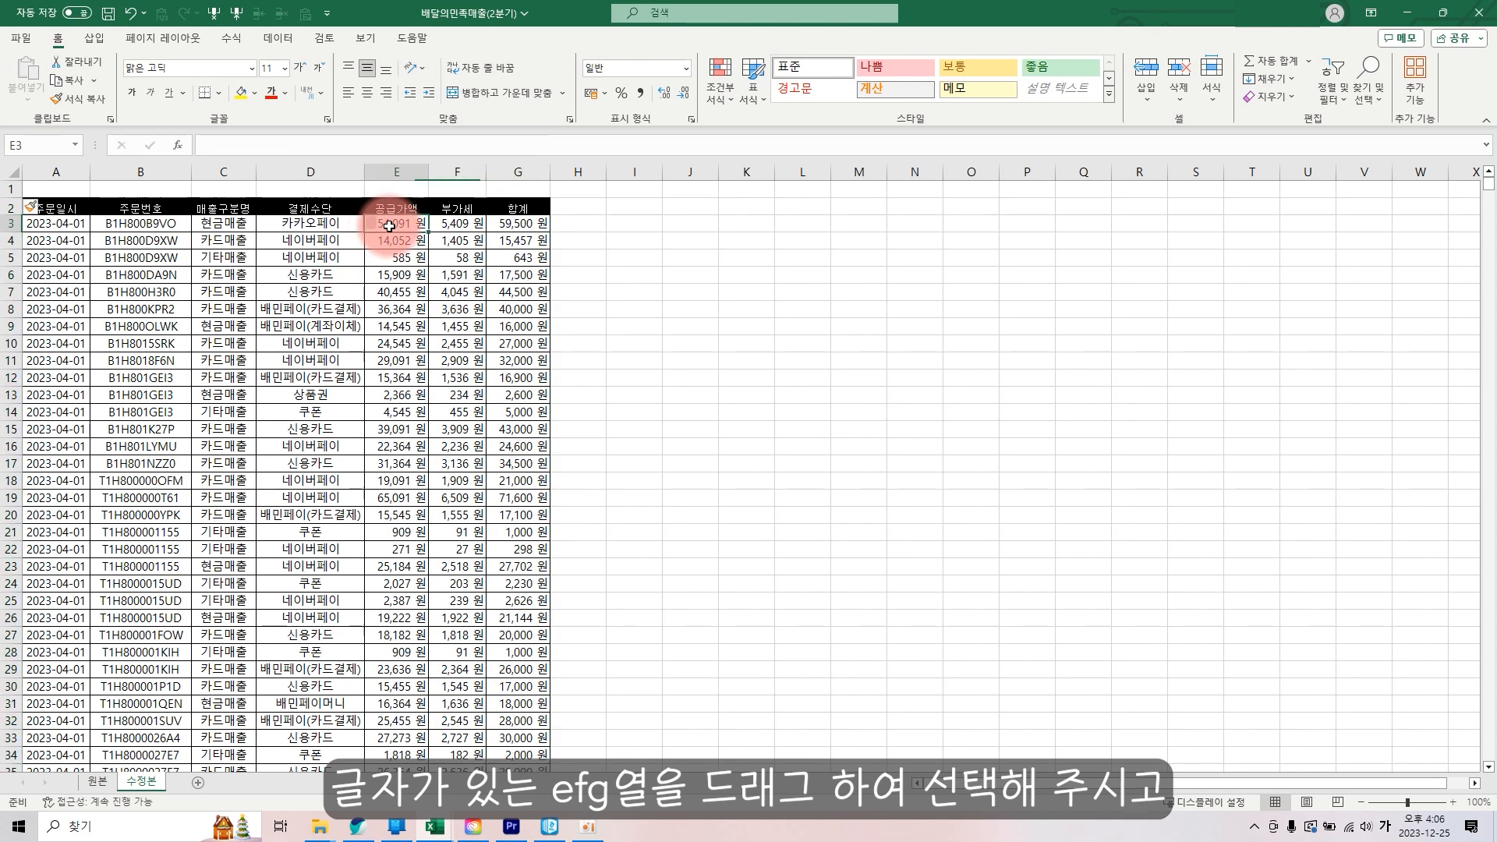
pyautogui.click(414, 174)
pyautogui.click(462, 170)
pyautogui.click(525, 168)
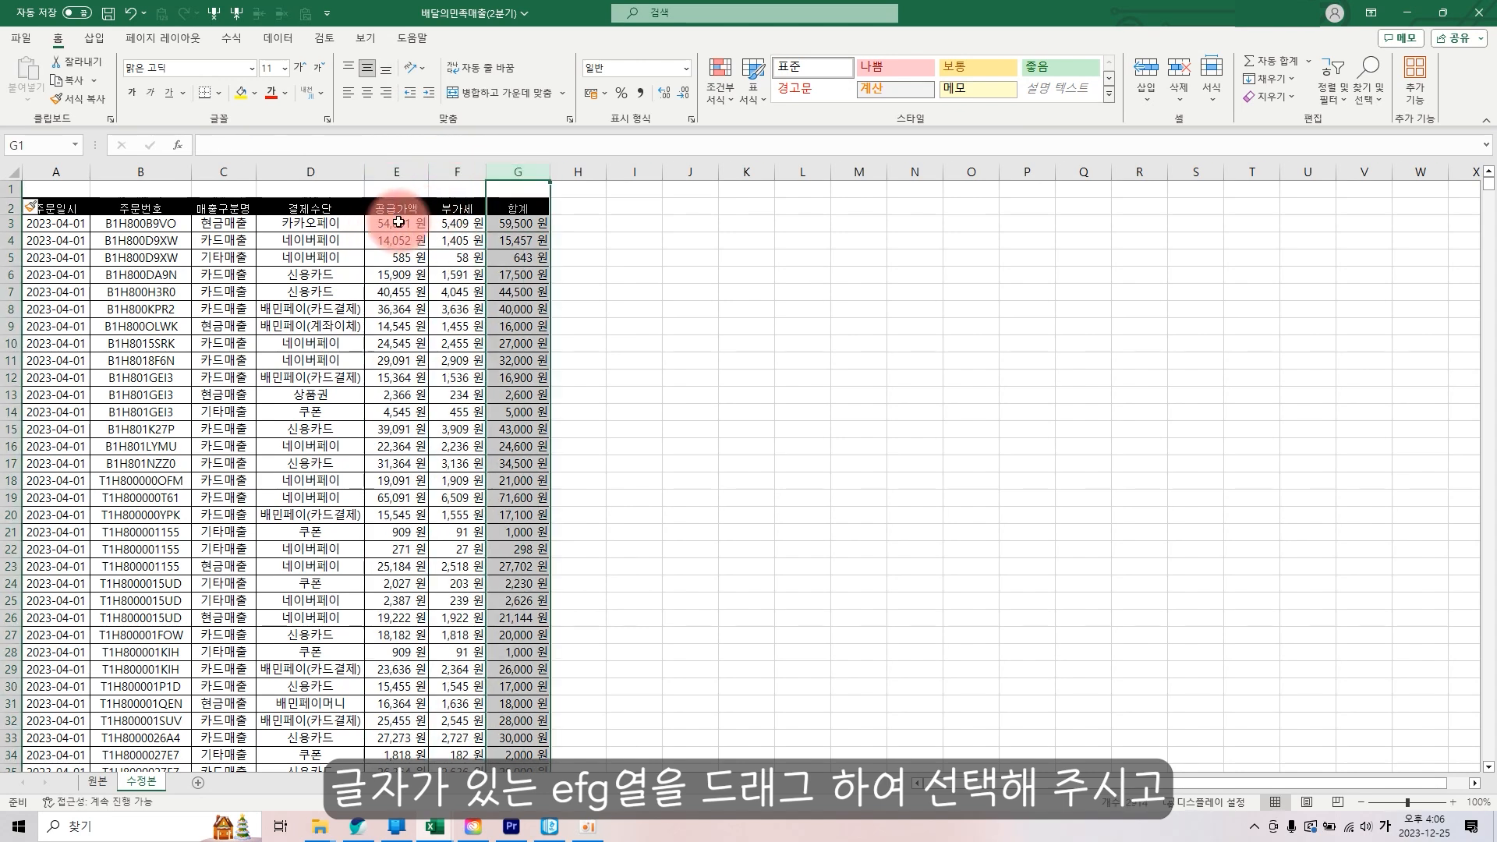
# - Replace every "원" with nothing in the amount cells of columns E to G, from row 3 to the last row
pyautogui.moveTo(398, 222); pyautogui.dragTo(527, 223)
pyautogui.hotkey('ctrl', 'shift', 'Down')
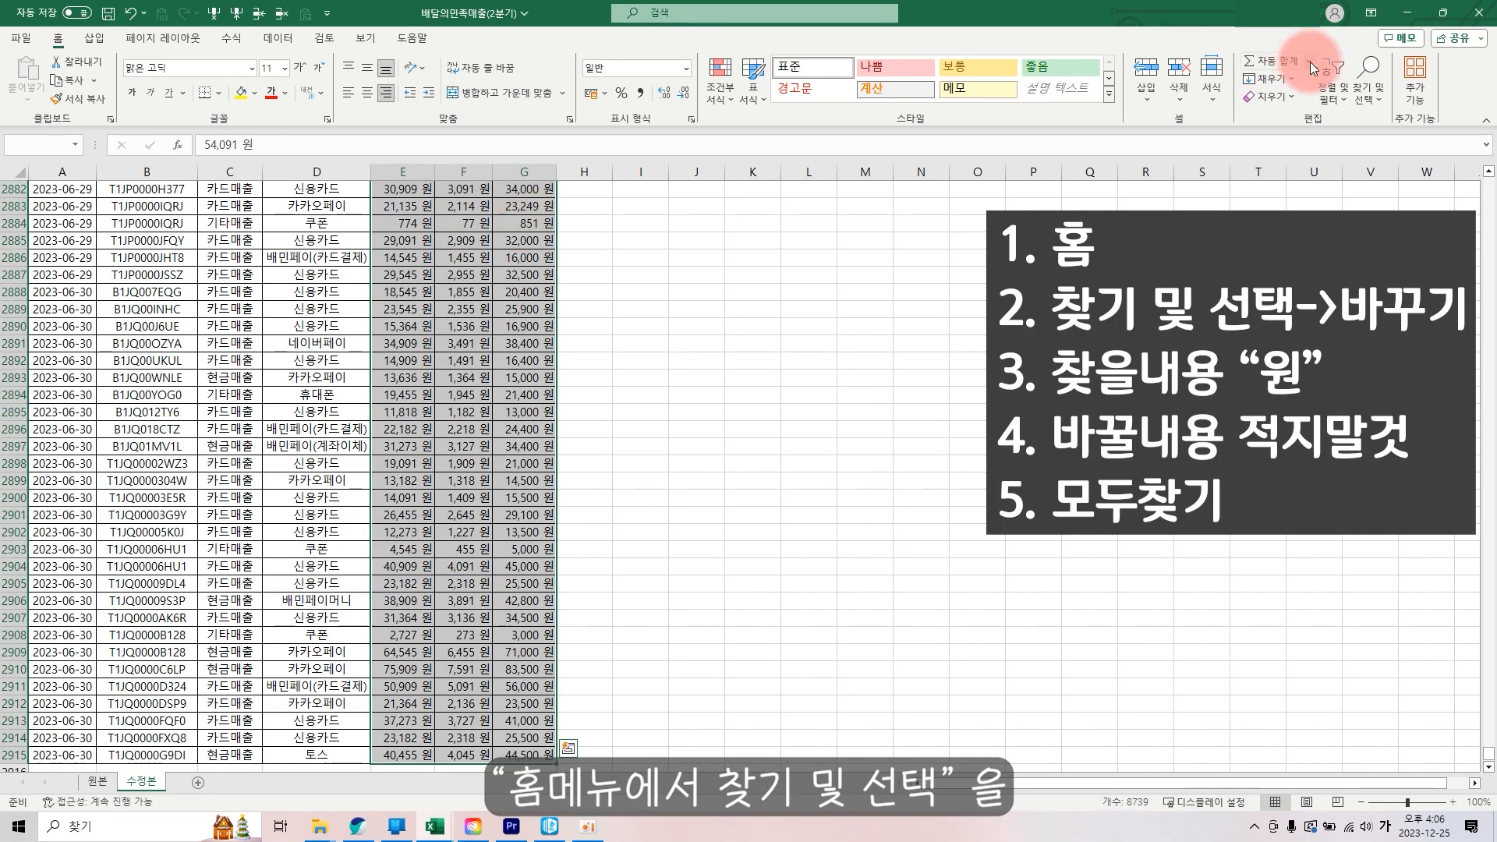
pyautogui.click(1365, 77)
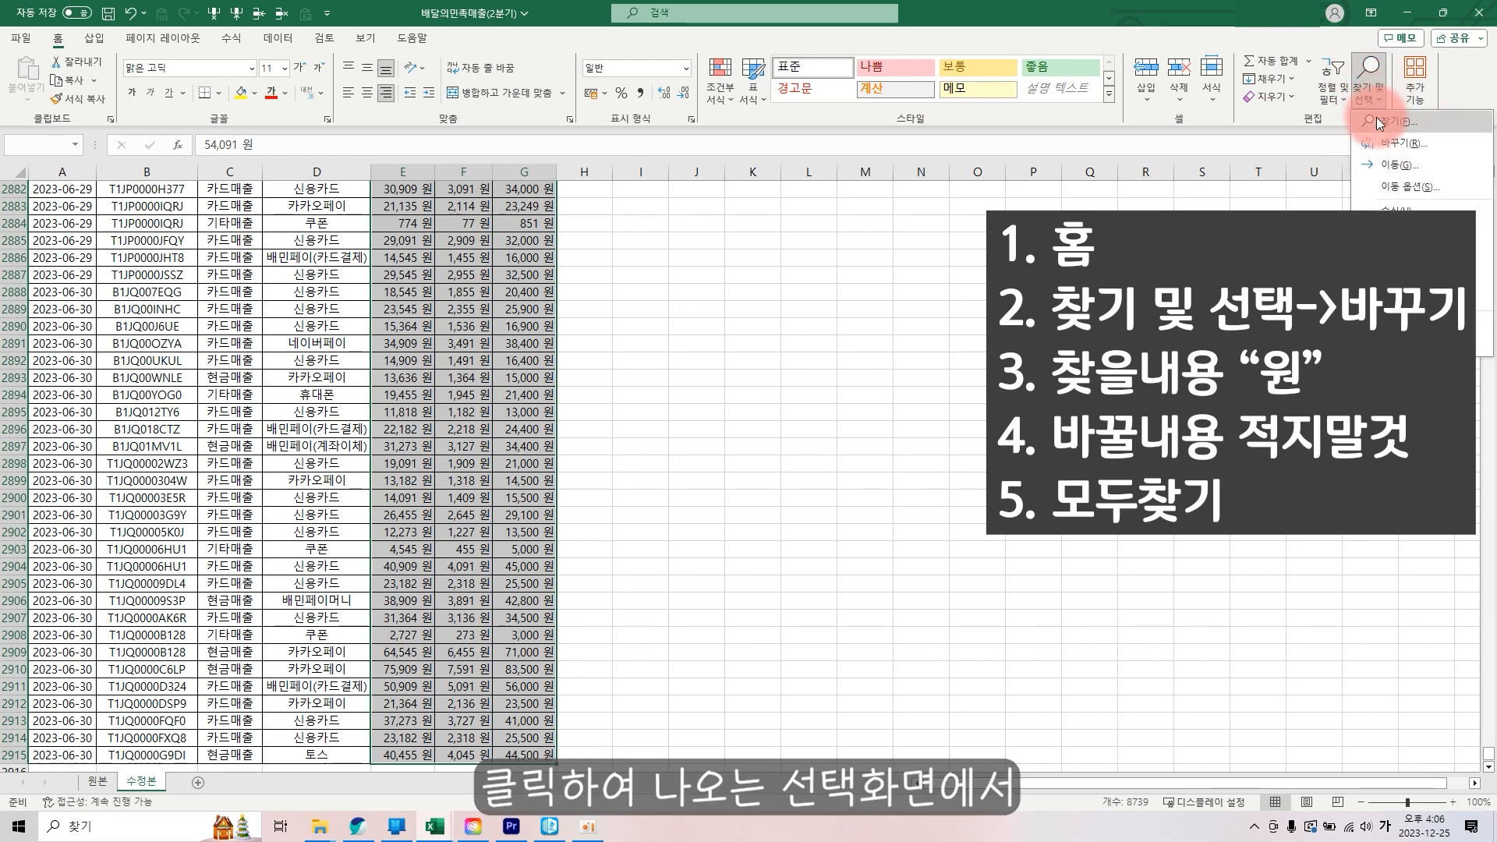
pyautogui.click(1386, 144)
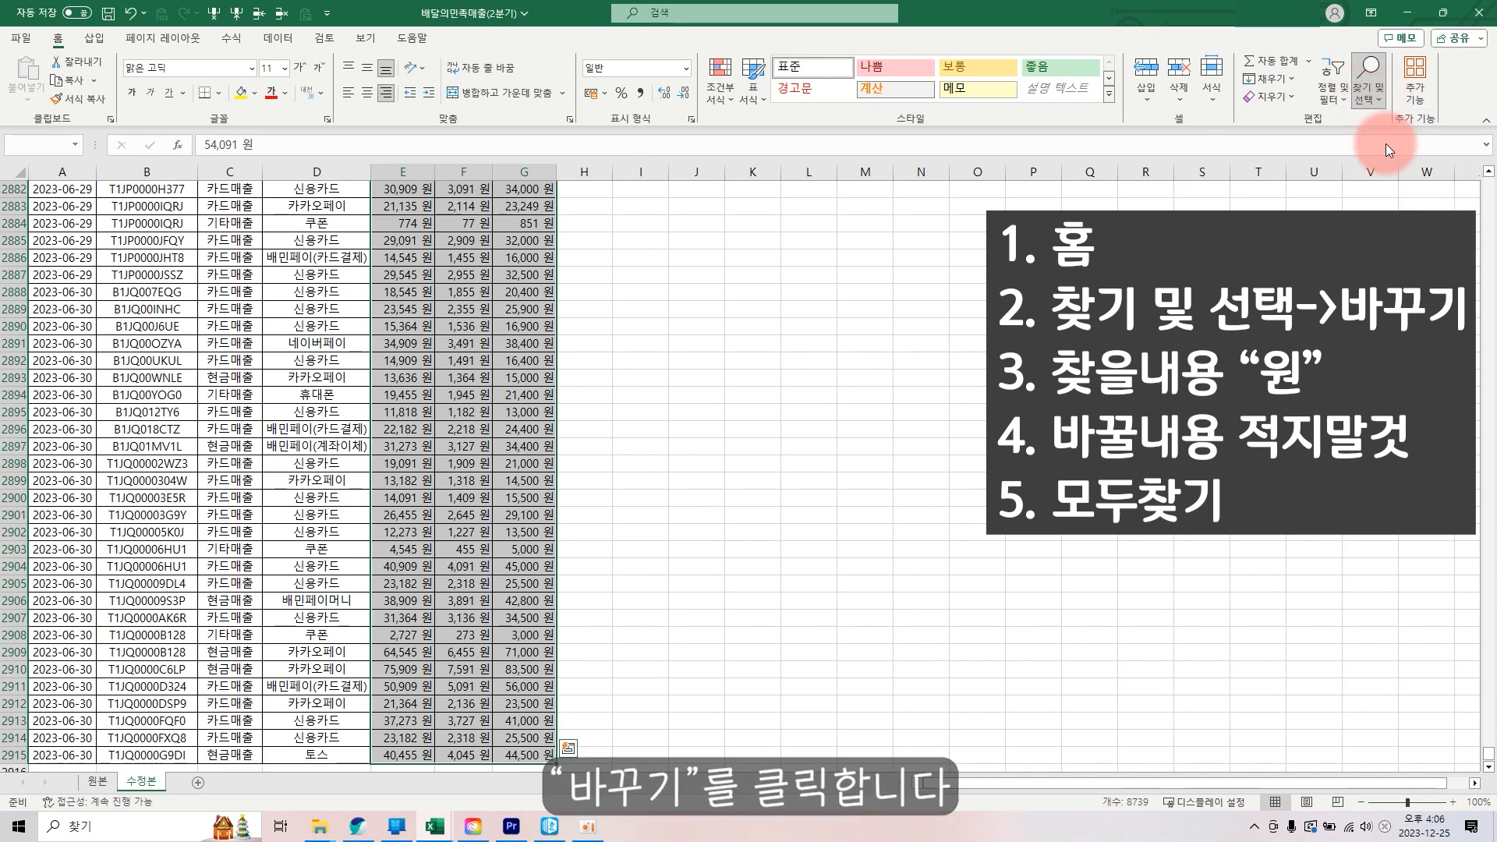
pyautogui.moveTo(923, 571); pyautogui.dragTo(775, 521)
pyautogui.moveTo(997, 536); pyautogui.dragTo(792, 245)
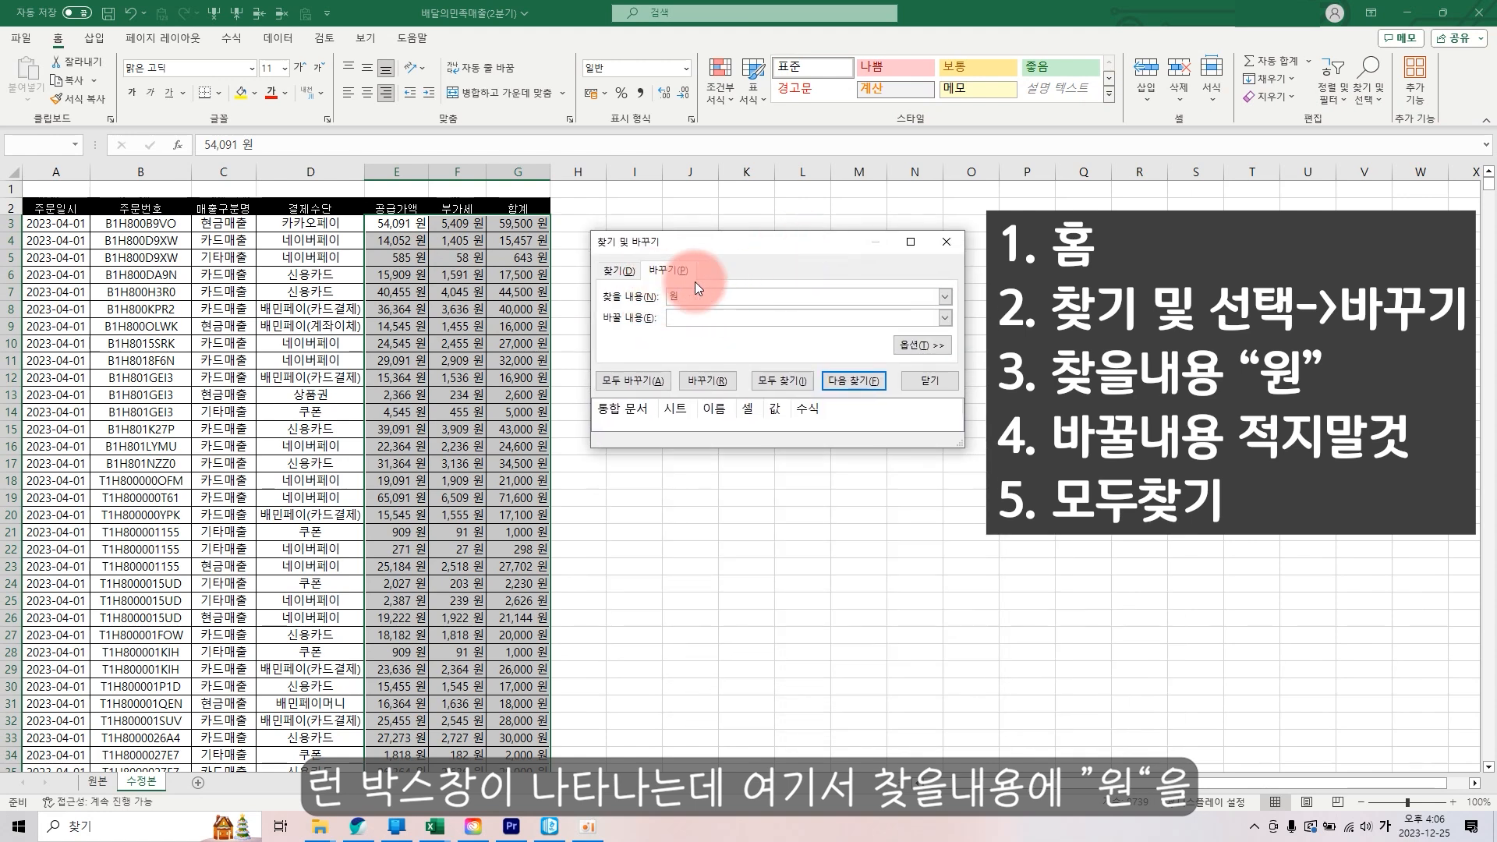
pyautogui.click(687, 316)
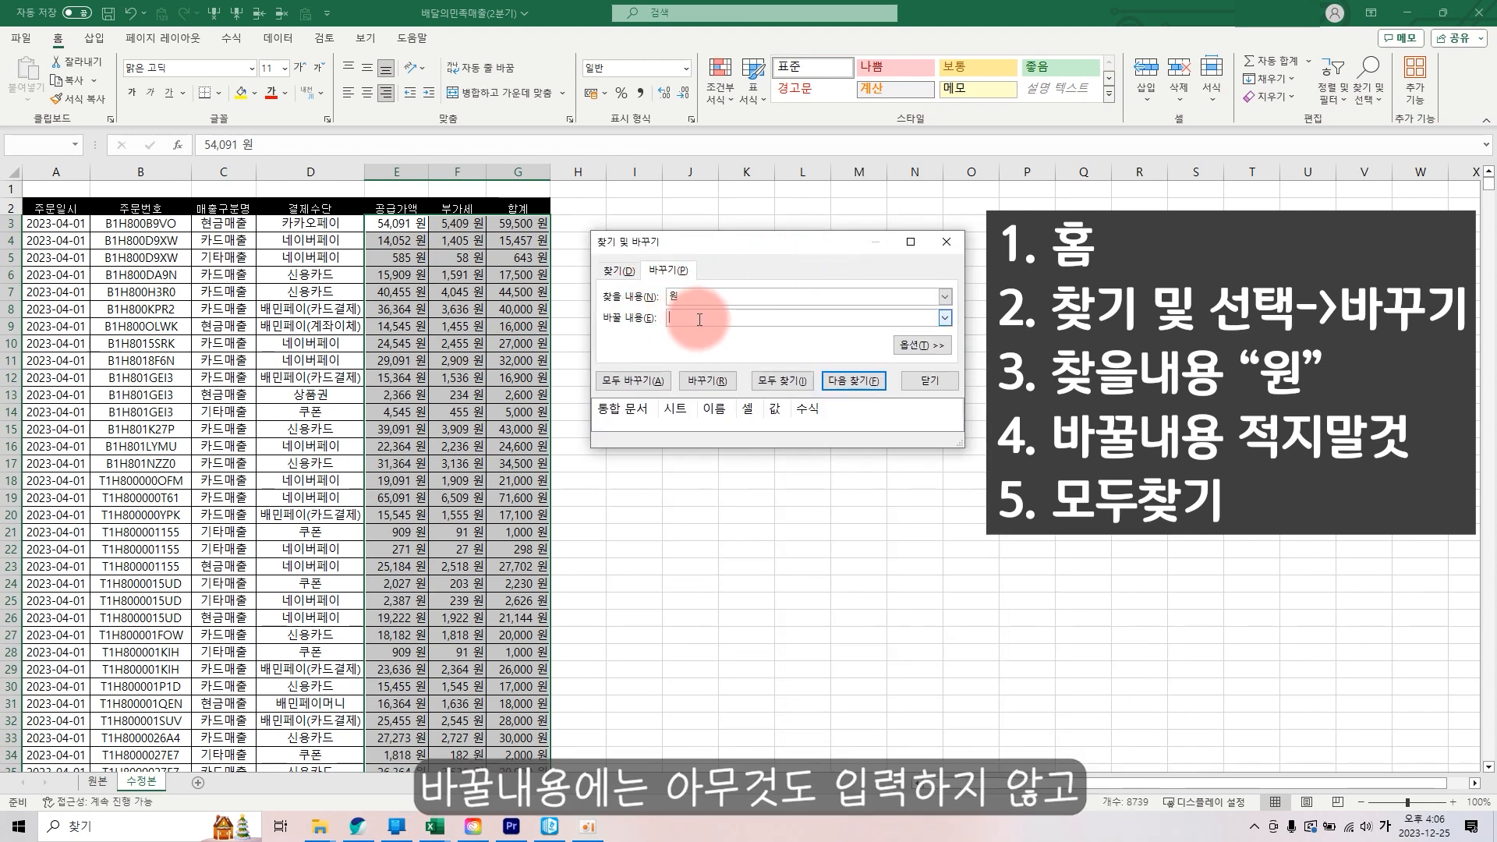
pyautogui.click(653, 376)
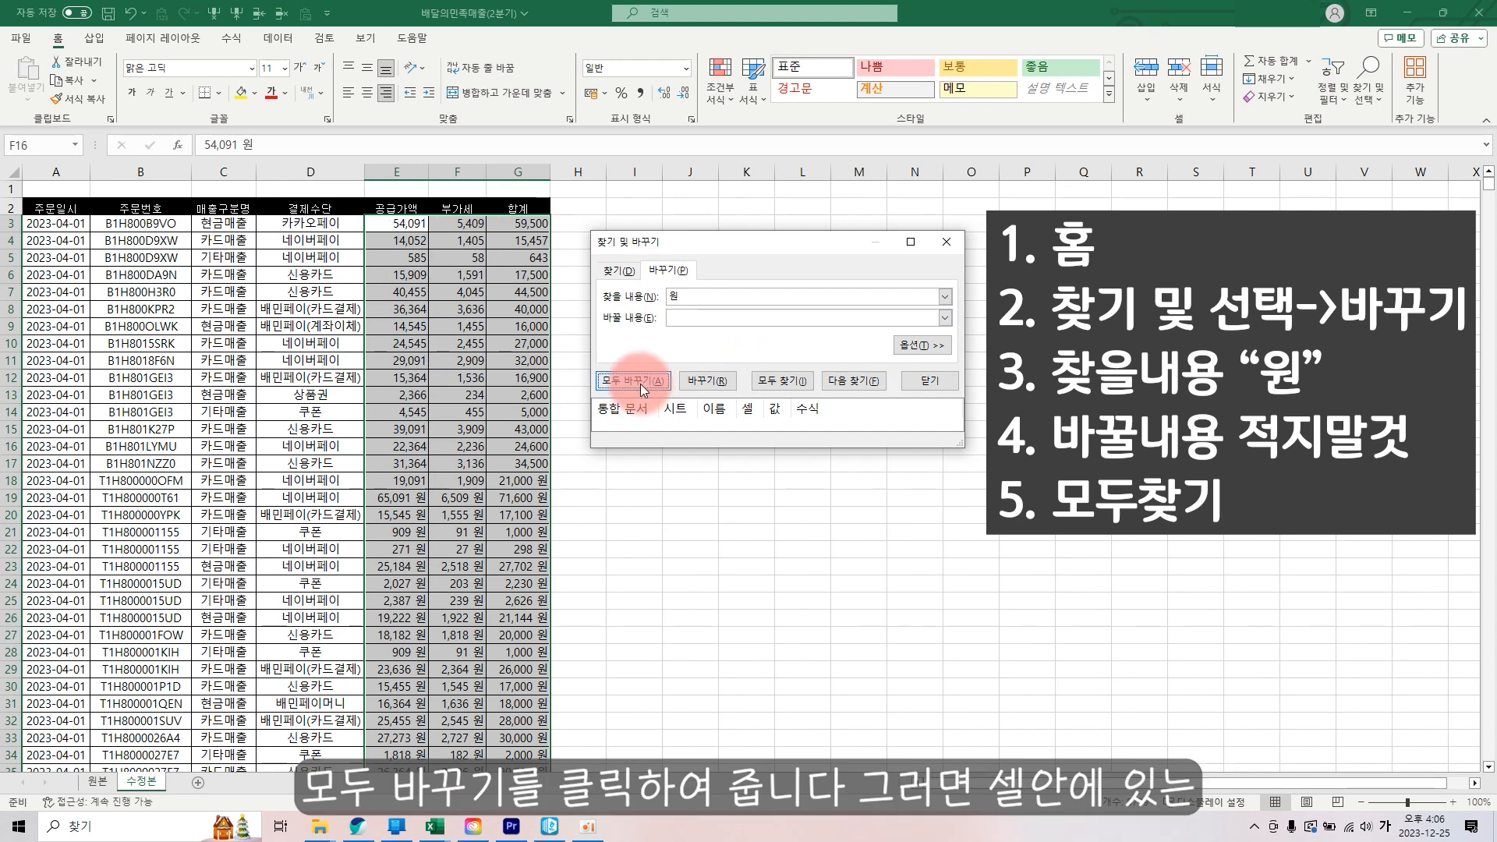
pyautogui.click(744, 456)
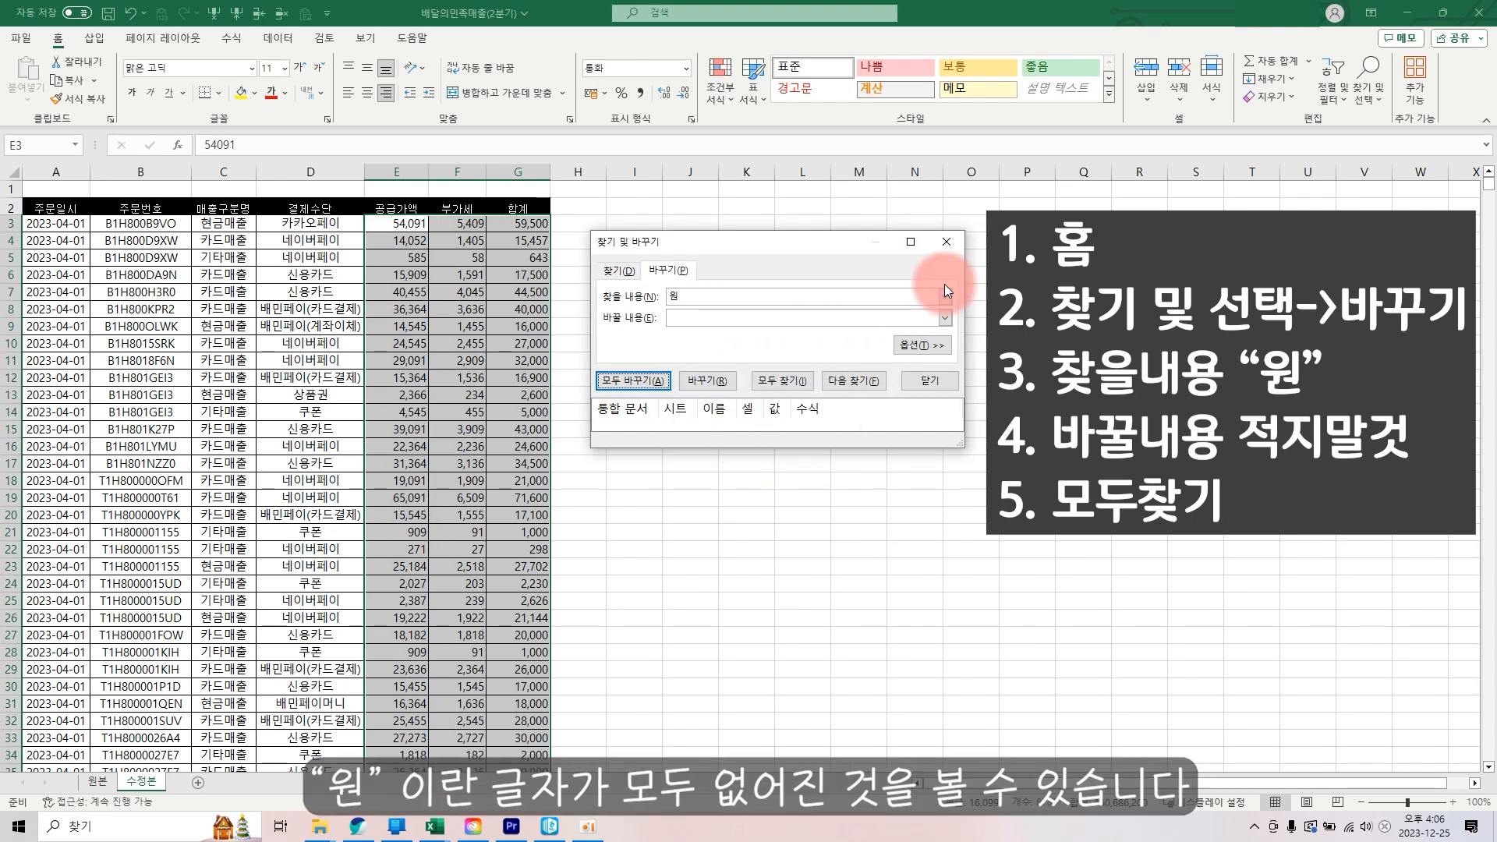
pyautogui.click(939, 387)
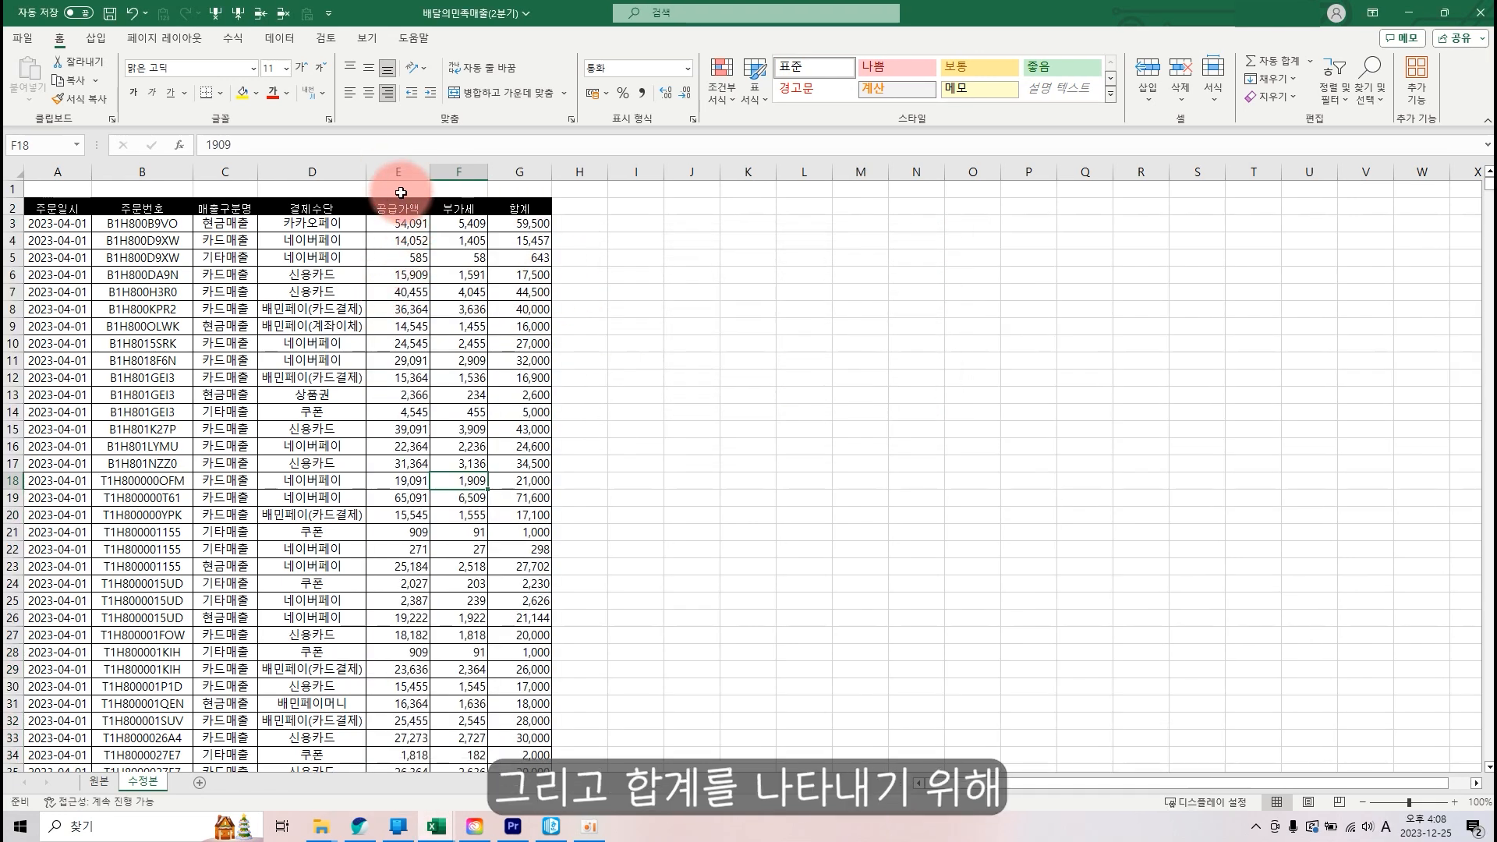
# - Enter a SUBTOTAL formula in E1 with function number 9 and the range E3:E2915
pyautogui.click(398, 189)
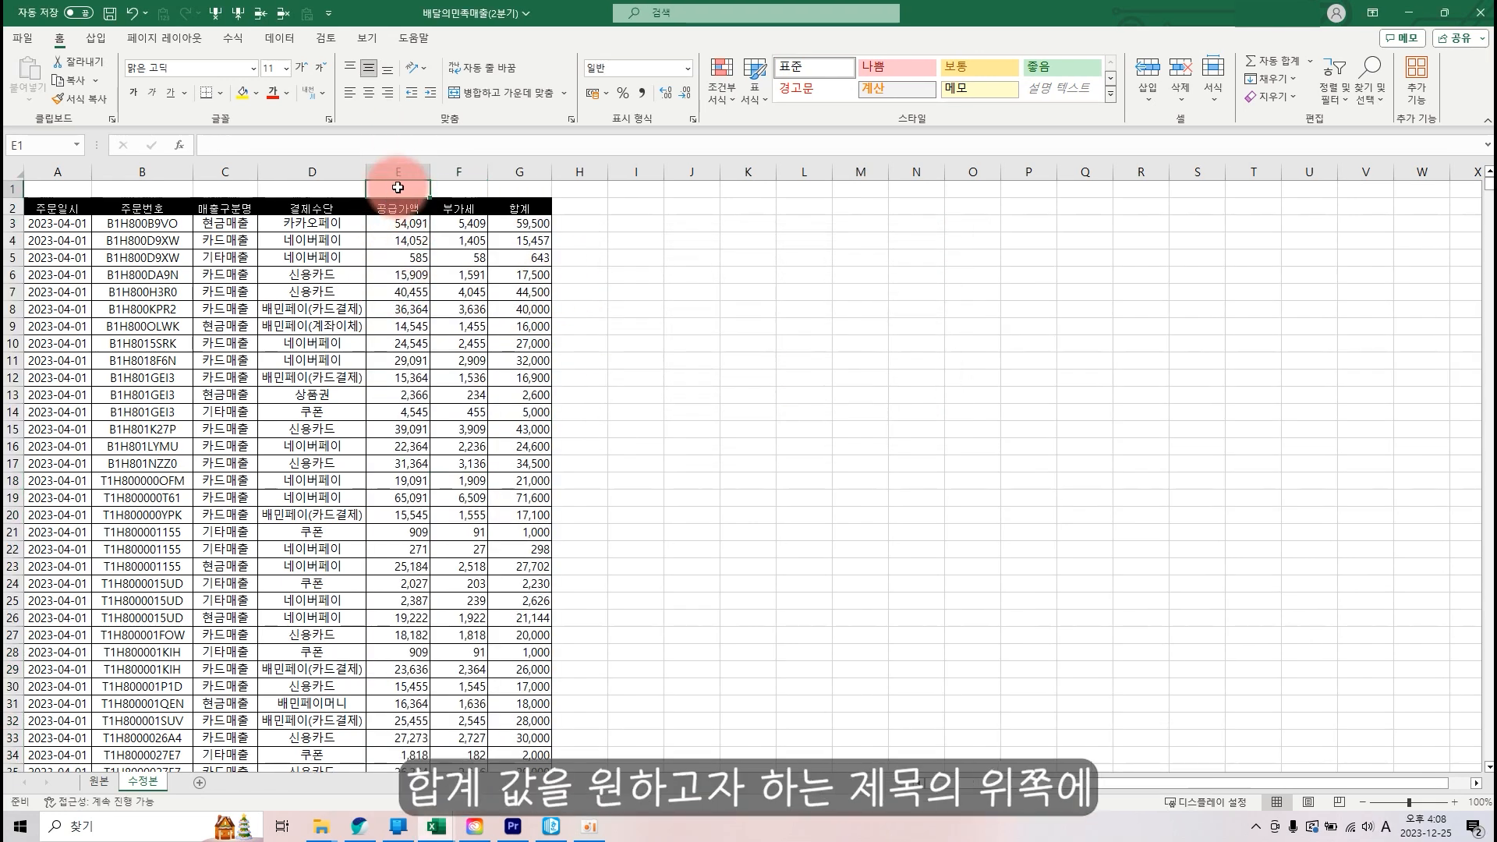
pyautogui.write('=su')
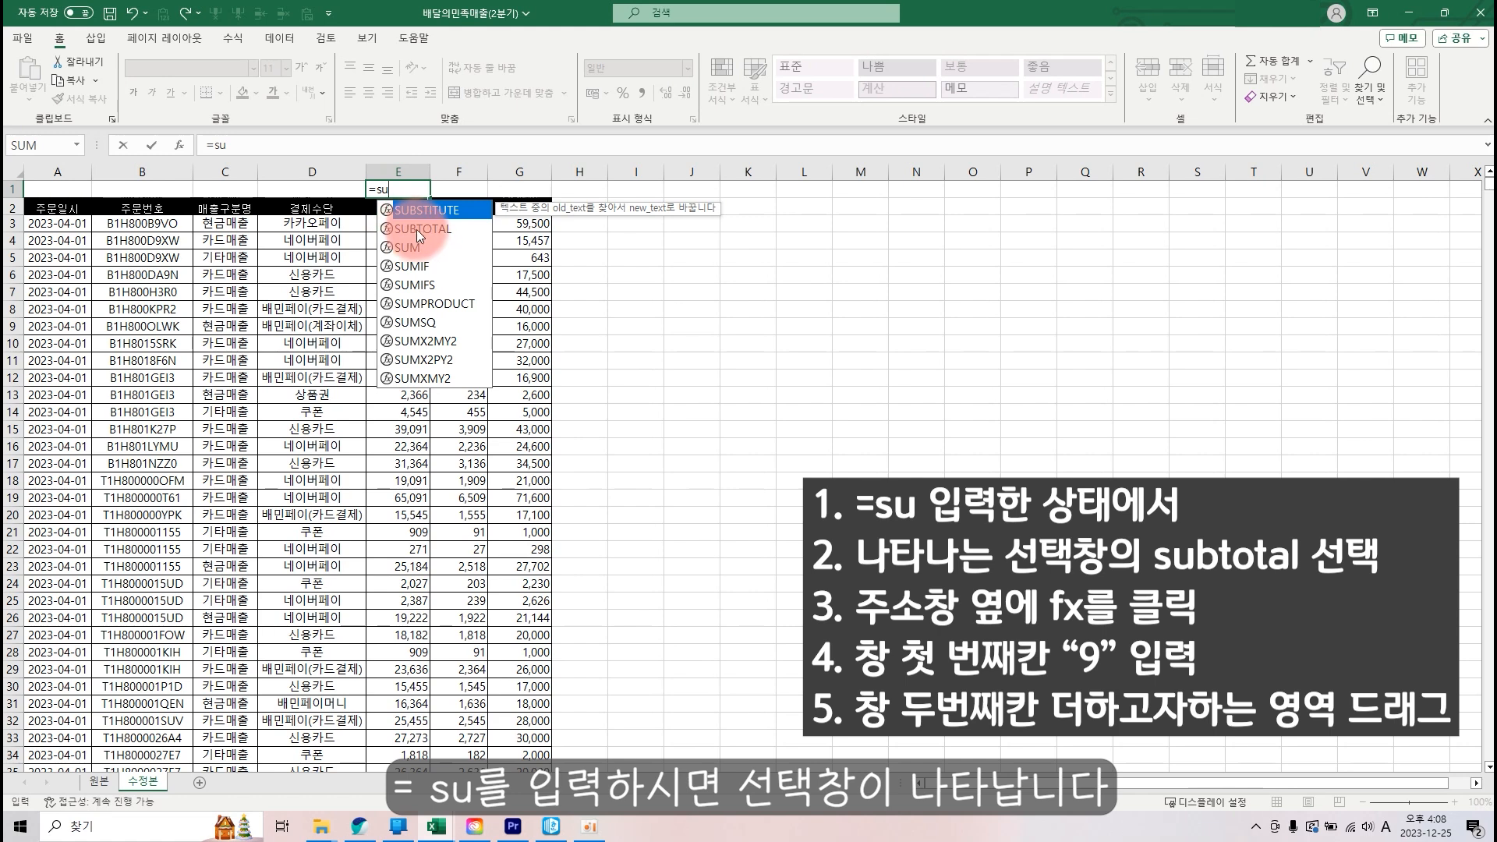
pyautogui.click(418, 231)
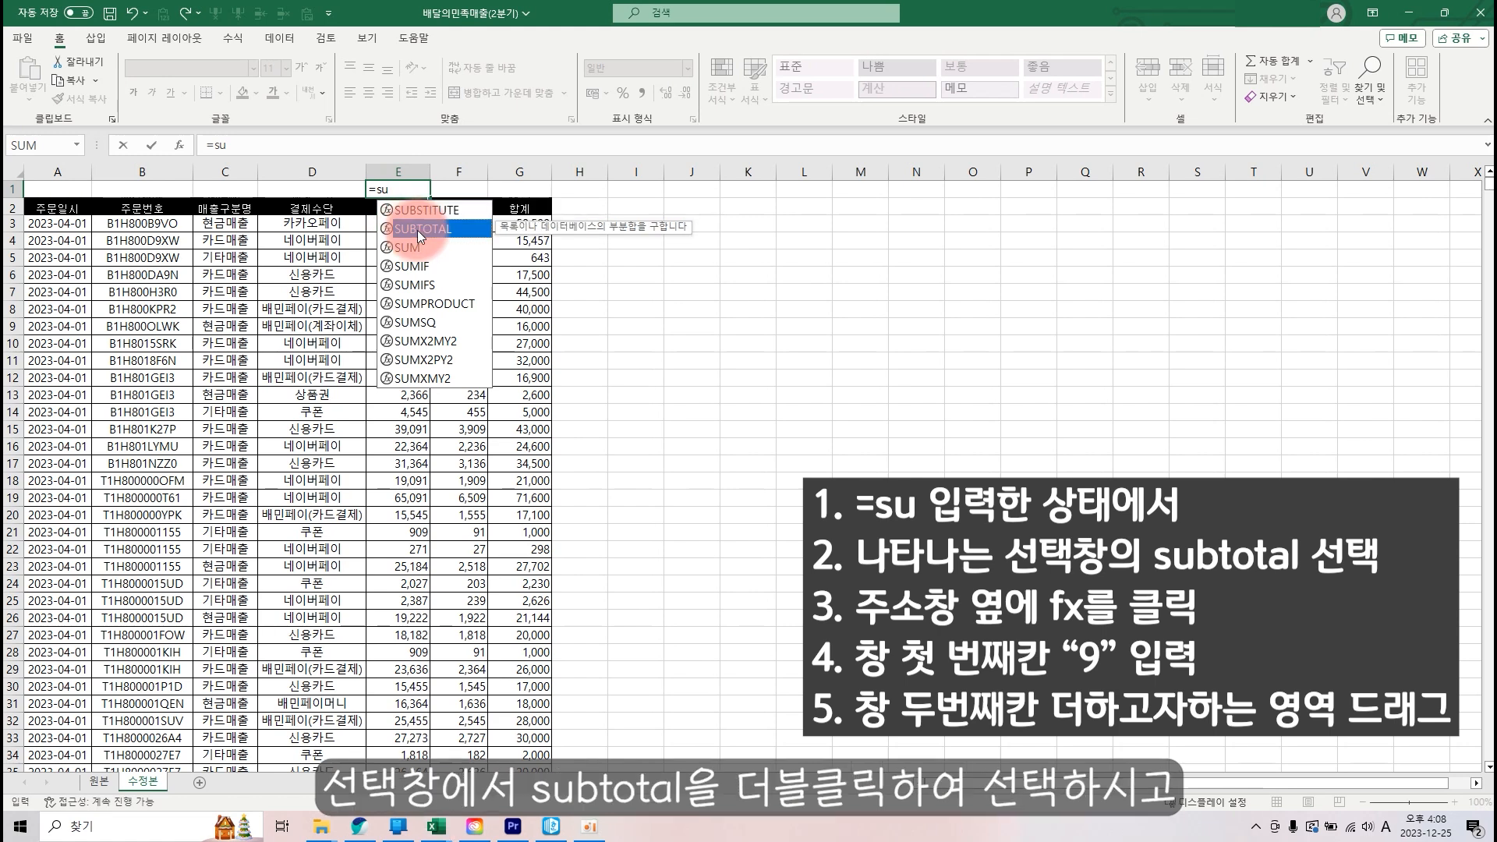
pyautogui.click(179, 146)
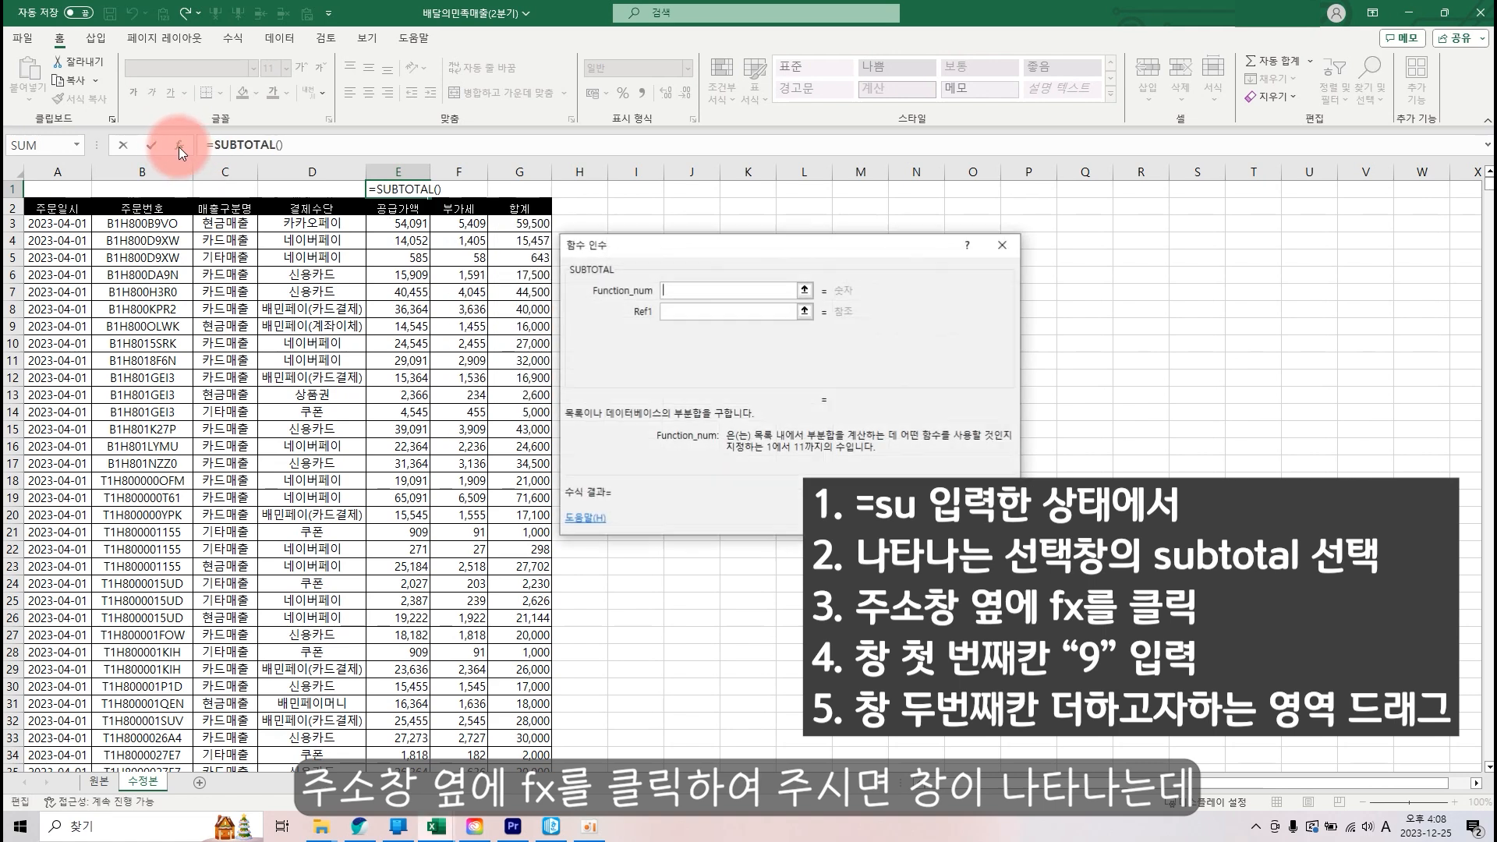
pyautogui.click(668, 310)
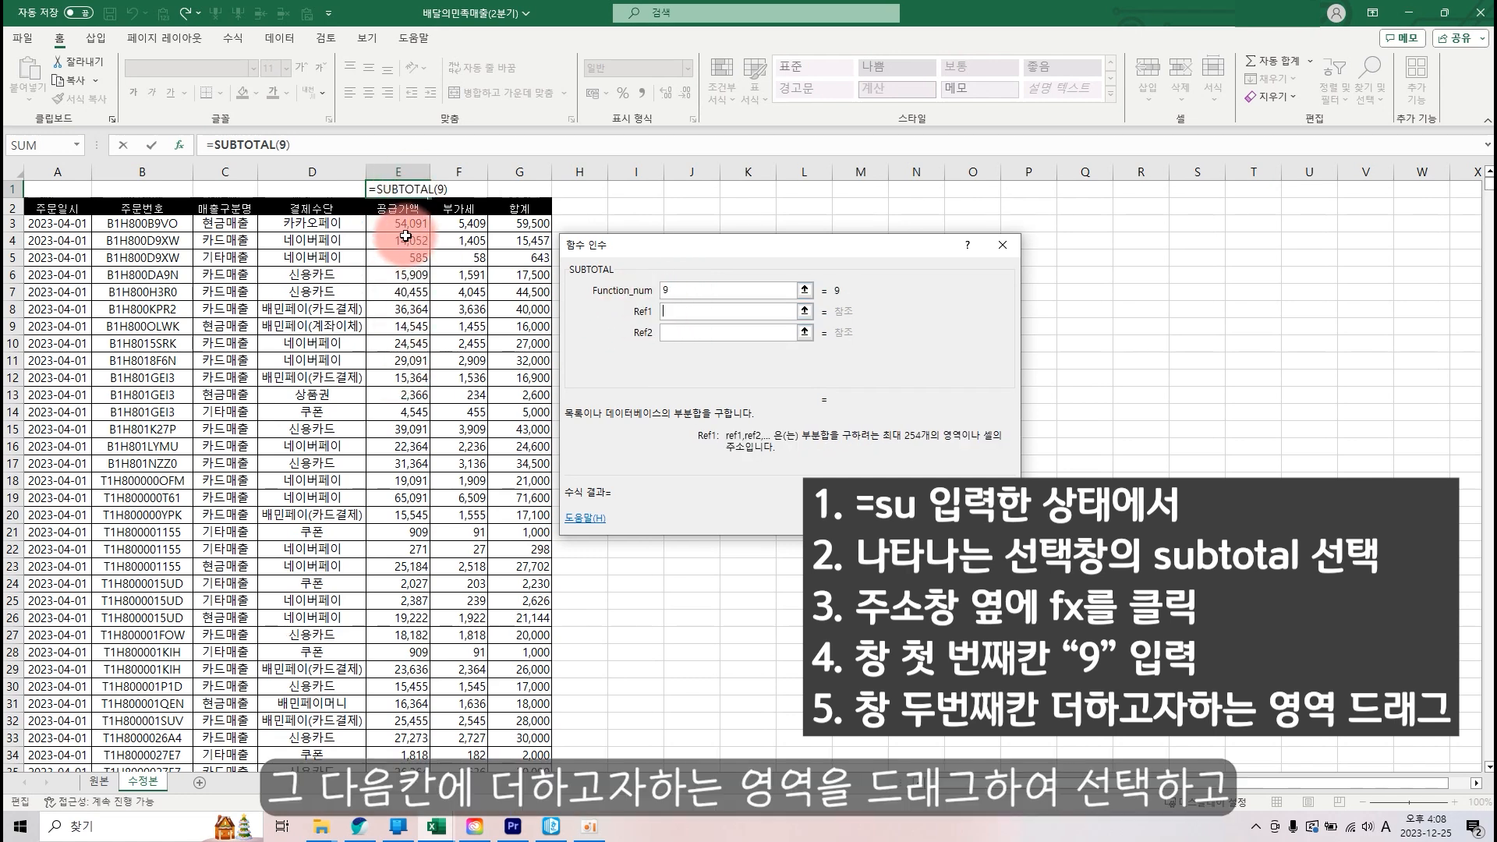
pyautogui.moveTo(406, 227); pyautogui.dragTo(409, 782)
pyautogui.hotkey('ctrl', 'shift', 'Down')
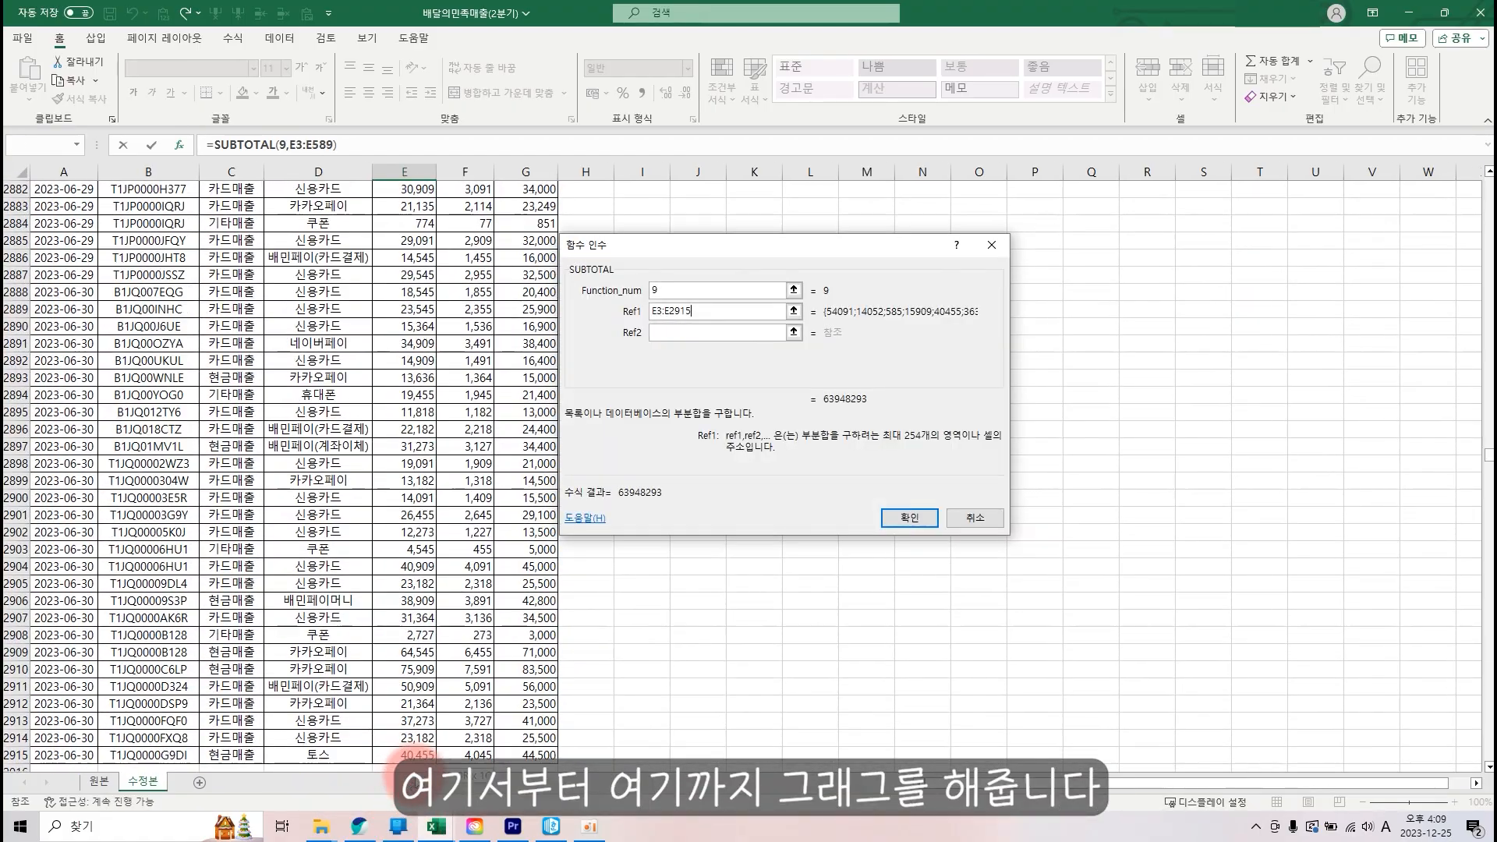
pyautogui.press('Return')
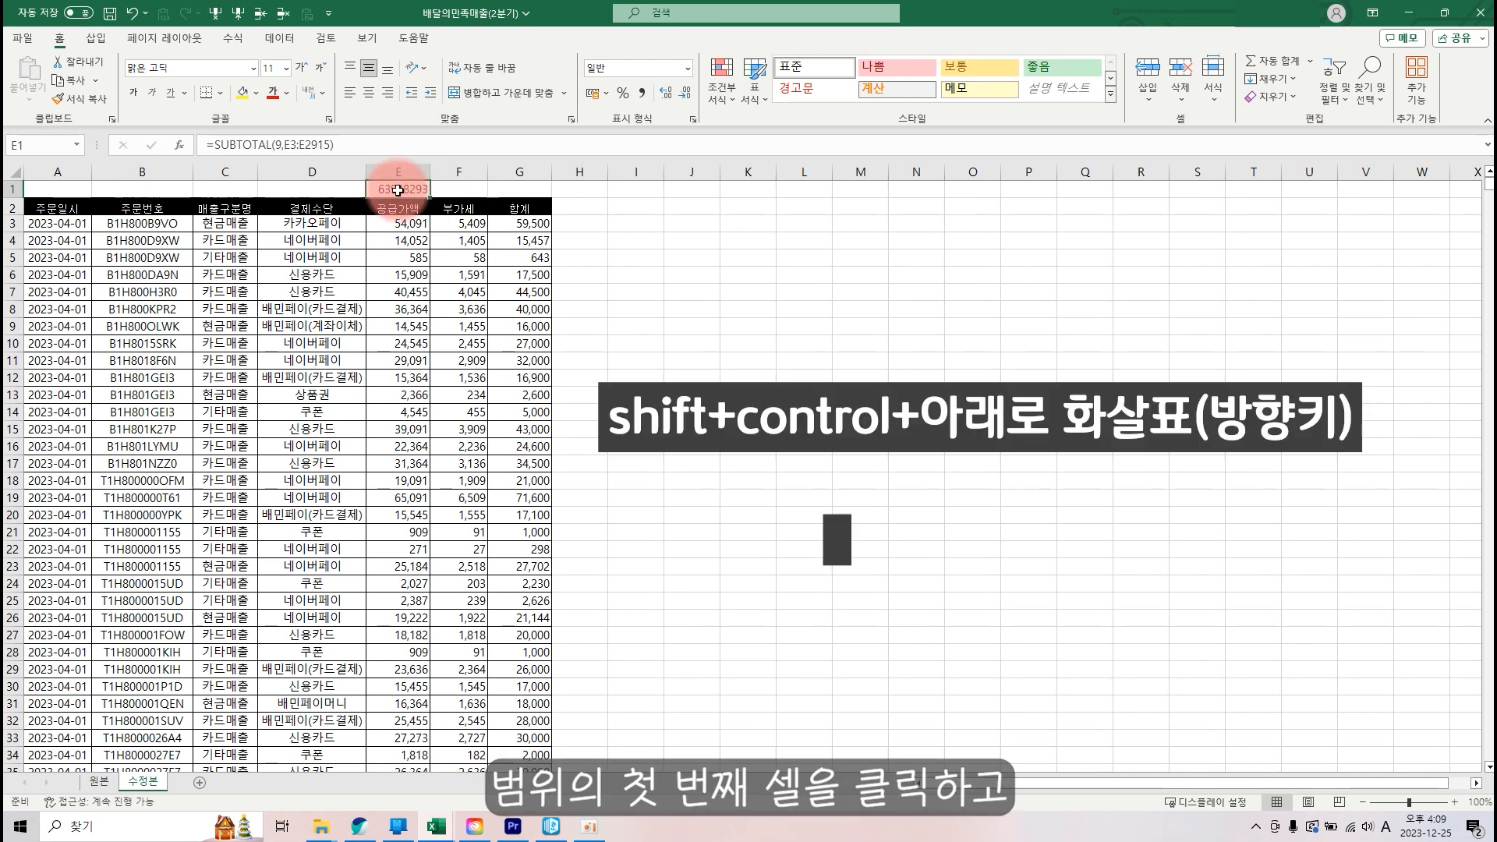
# - Select the 공급가액 values from E3 down to the last data row and return to the table's start
pyautogui.click(405, 227)
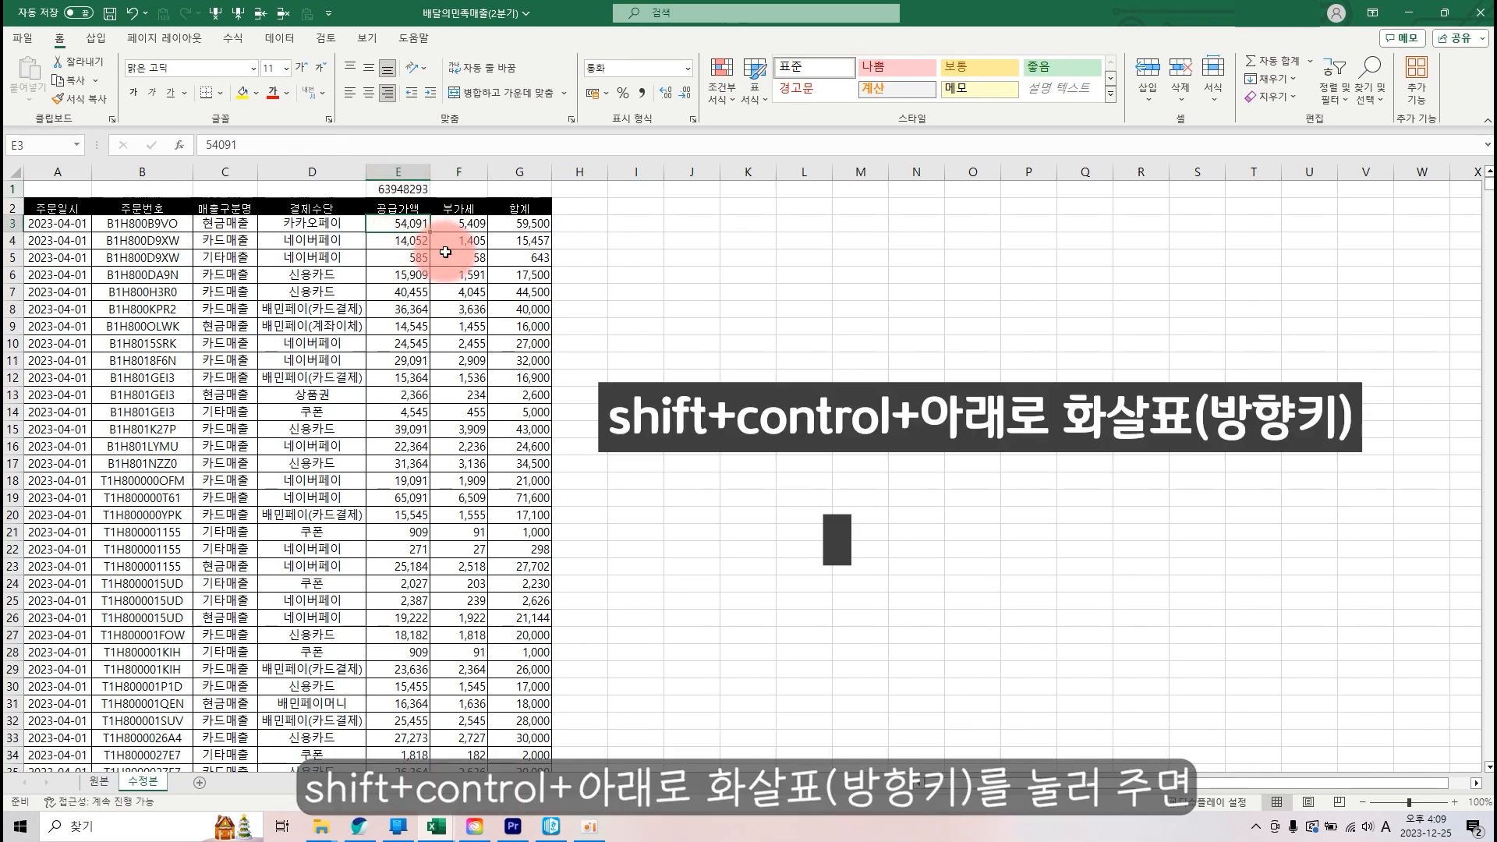
pyautogui.hotkey('ctrl', 'shift', 'Down')
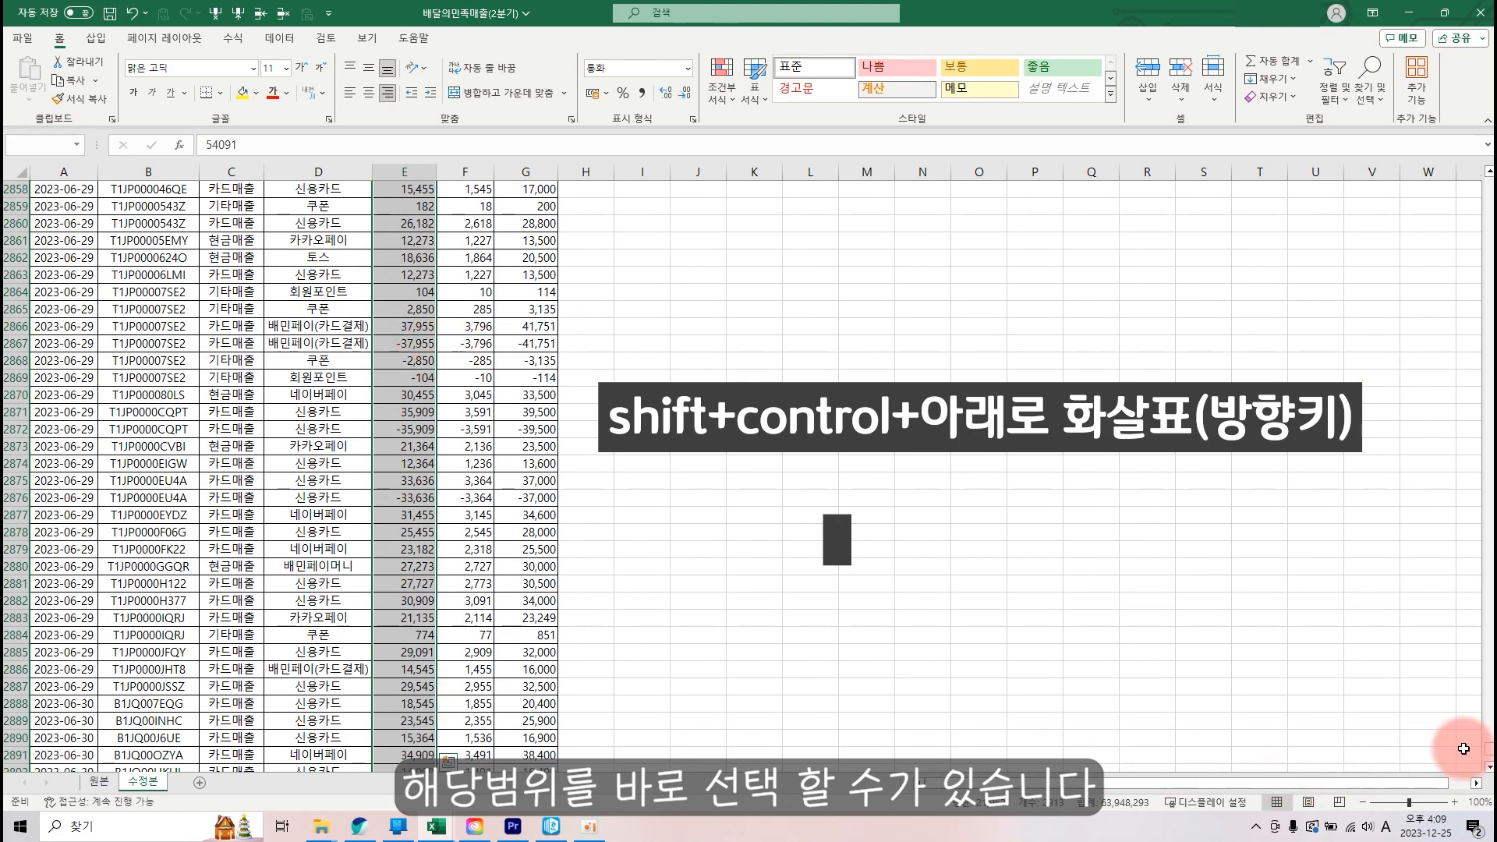
pyautogui.scroll(6, 1490, 753)
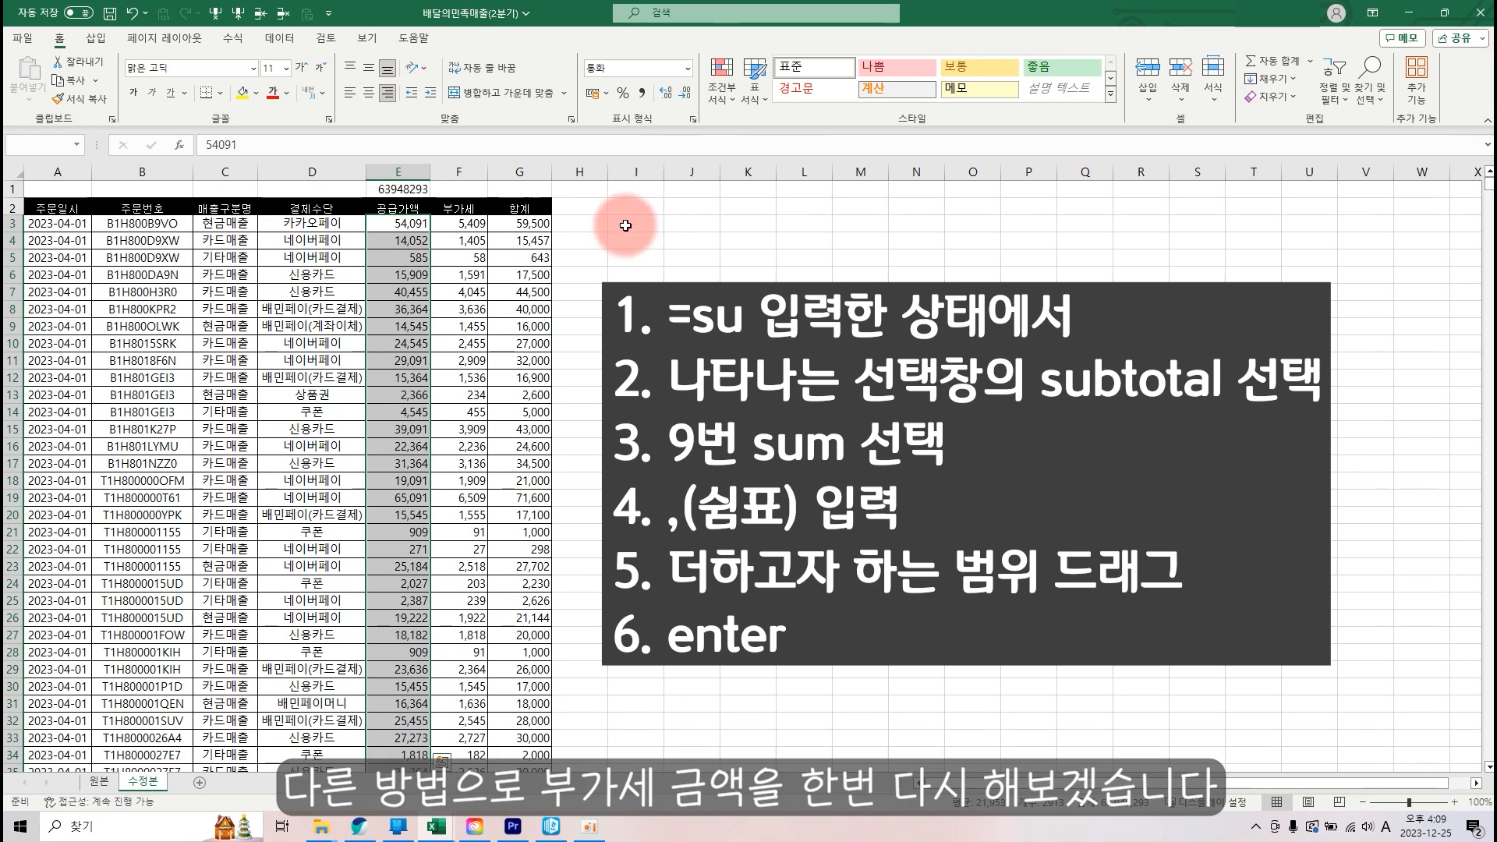
# - Enter a SUBTOTAL formula in F1 with function number 9 and the range F3:F2915
pyautogui.click(398, 188)
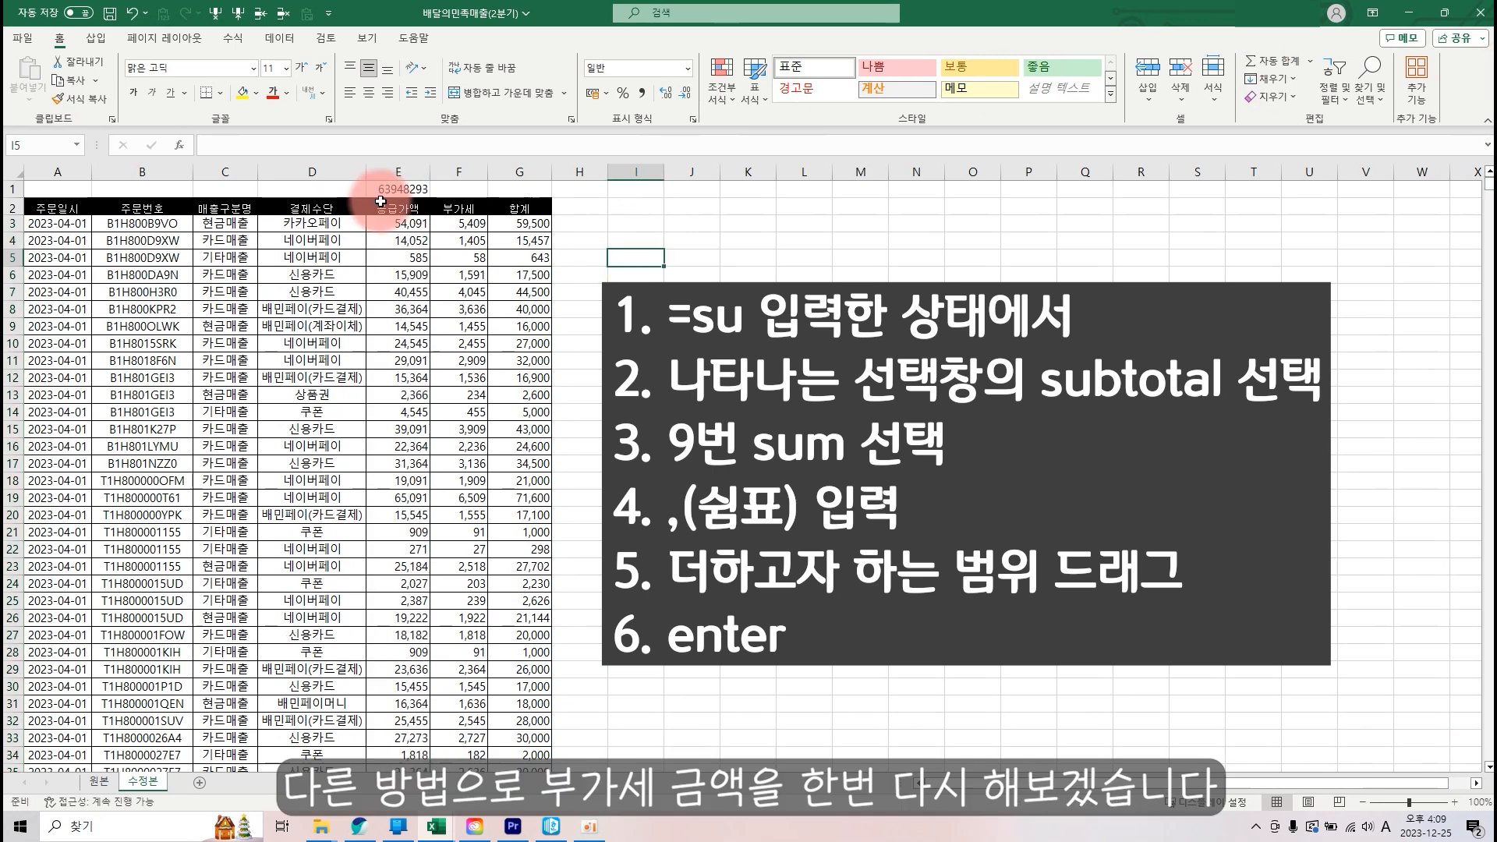
pyautogui.click(467, 188)
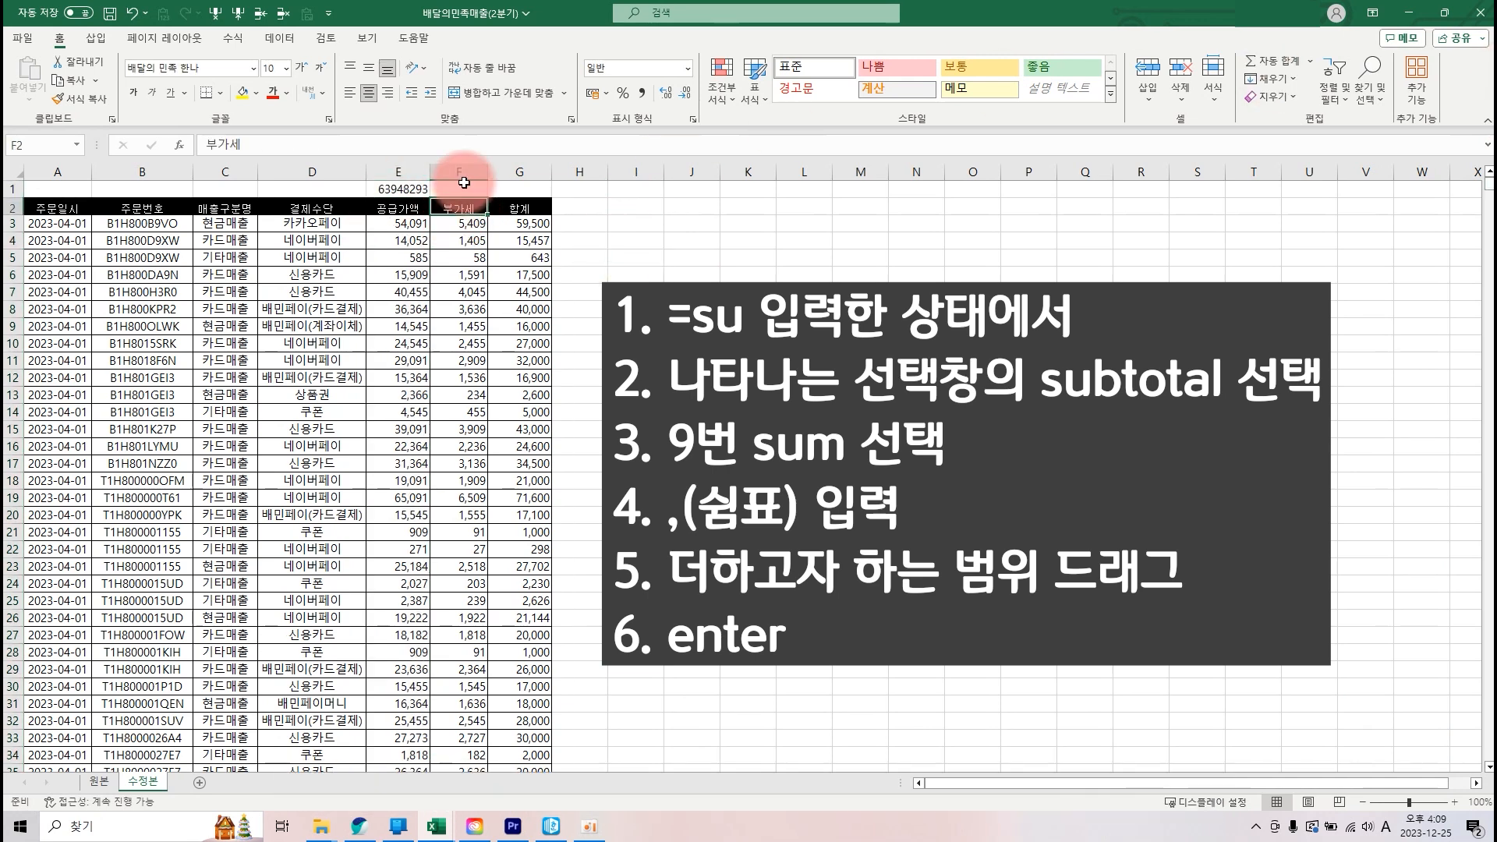
pyautogui.write('=su')
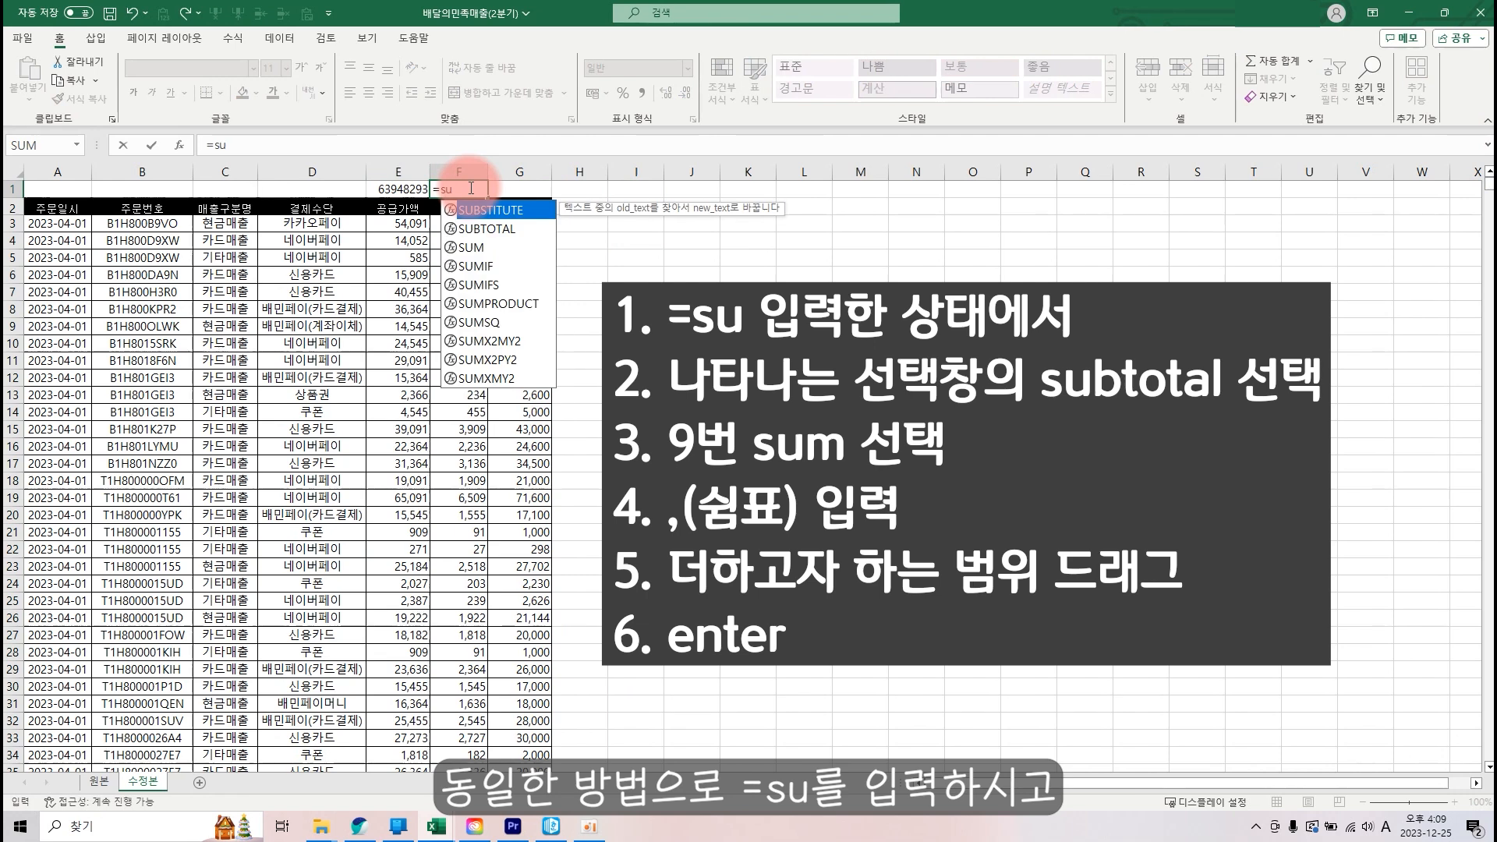
pyautogui.doubleClick(484, 228)
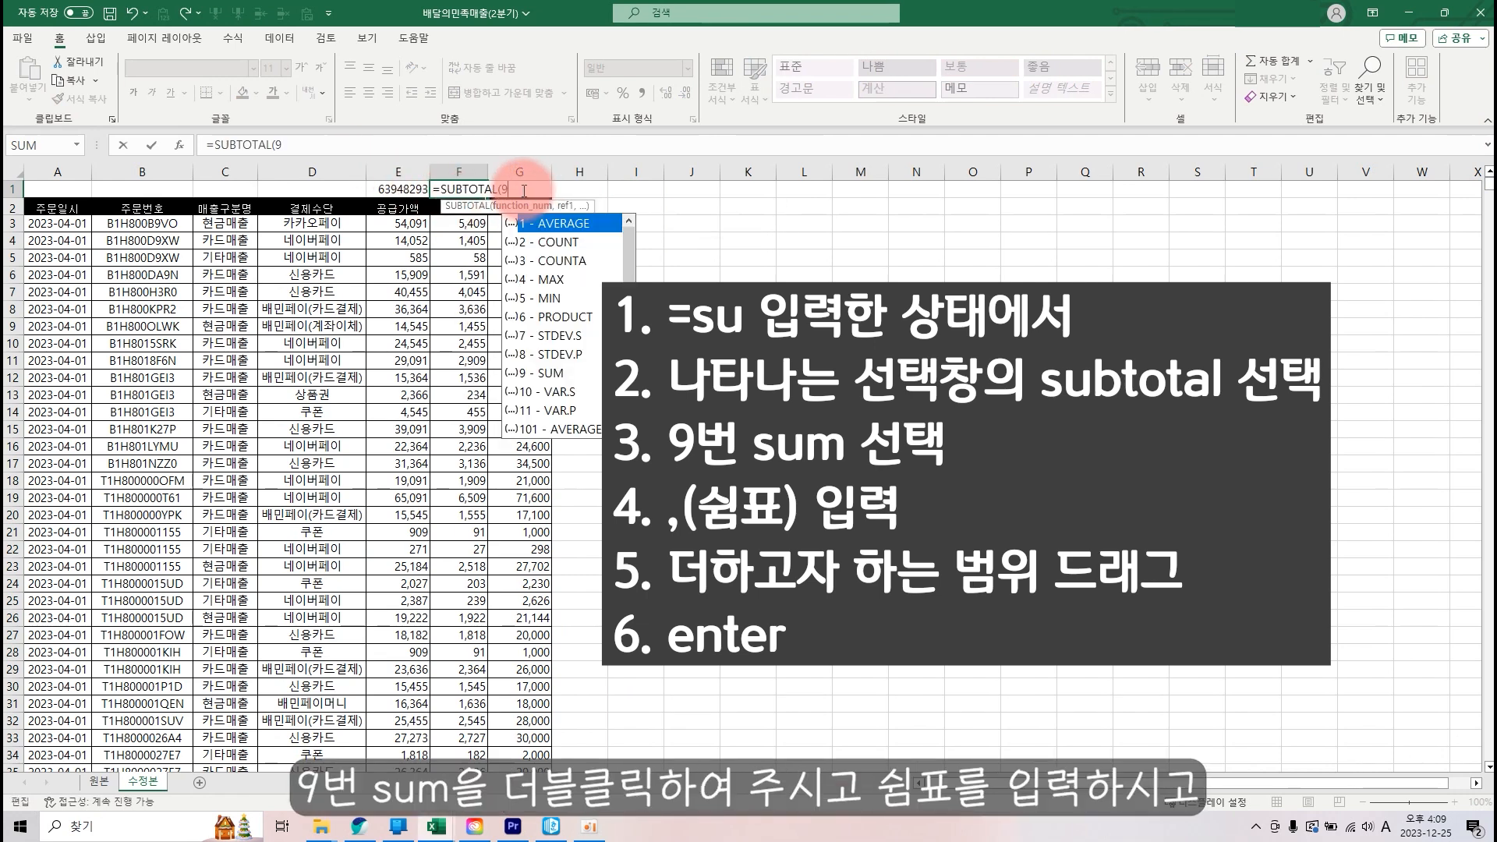
pyautogui.write('9,')
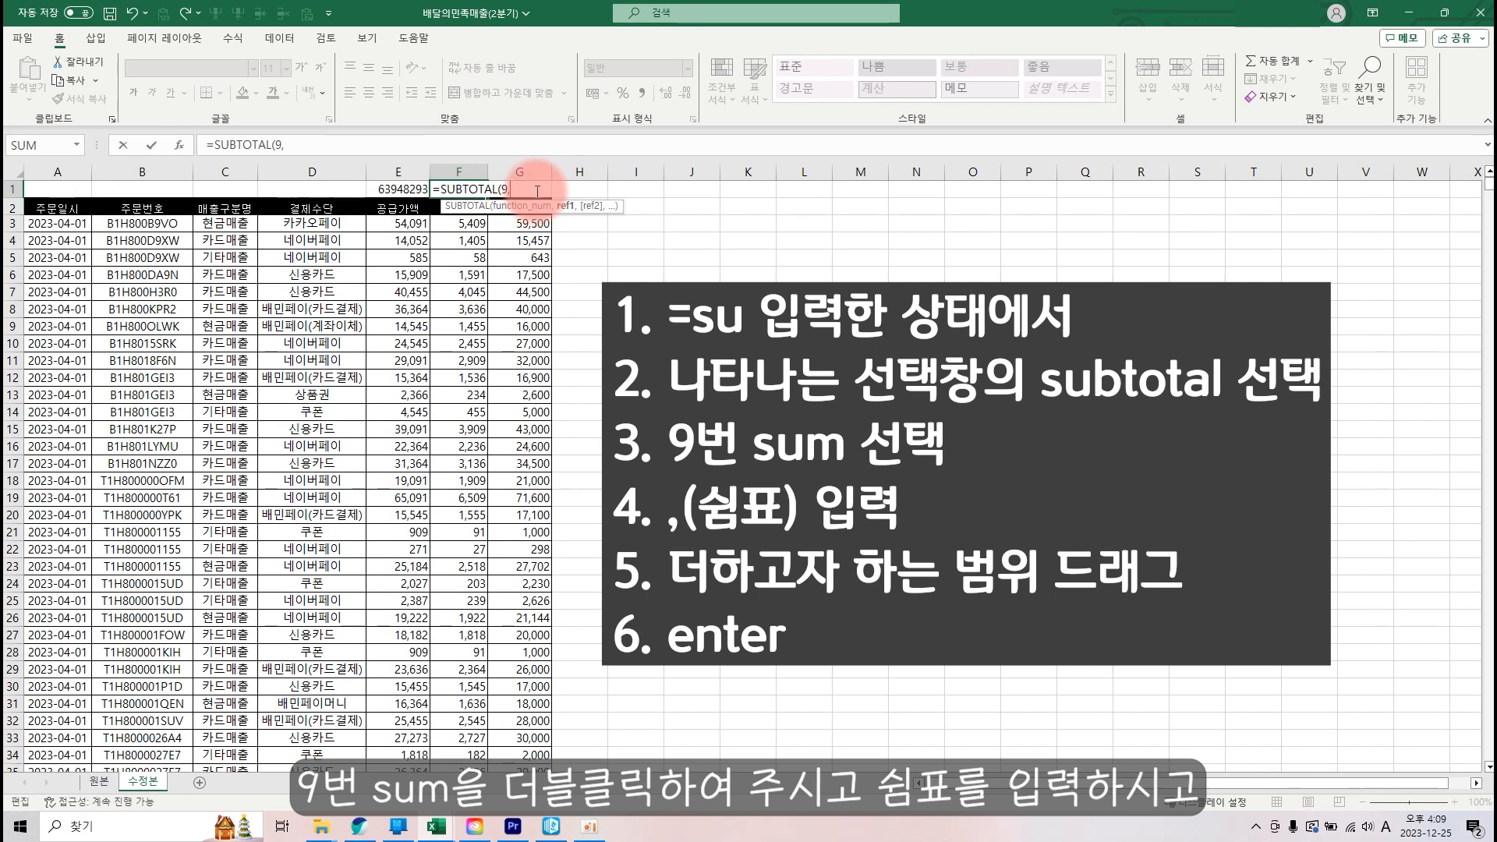
pyautogui.click(458, 223)
pyautogui.hotkey('ctrl', 'shift', 'Down')
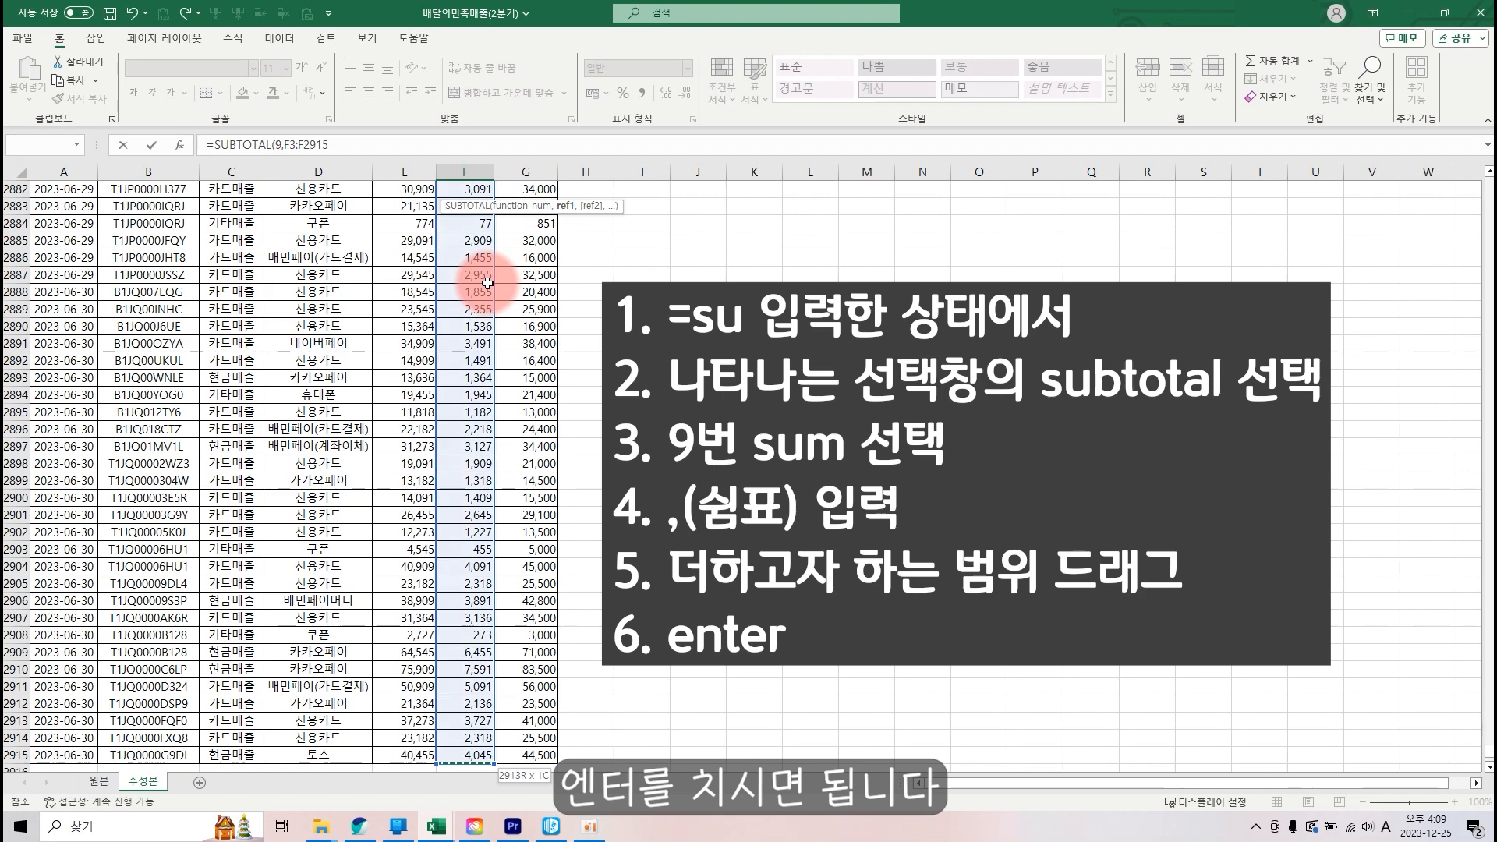
pyautogui.press('Return')
pyautogui.click(461, 187)
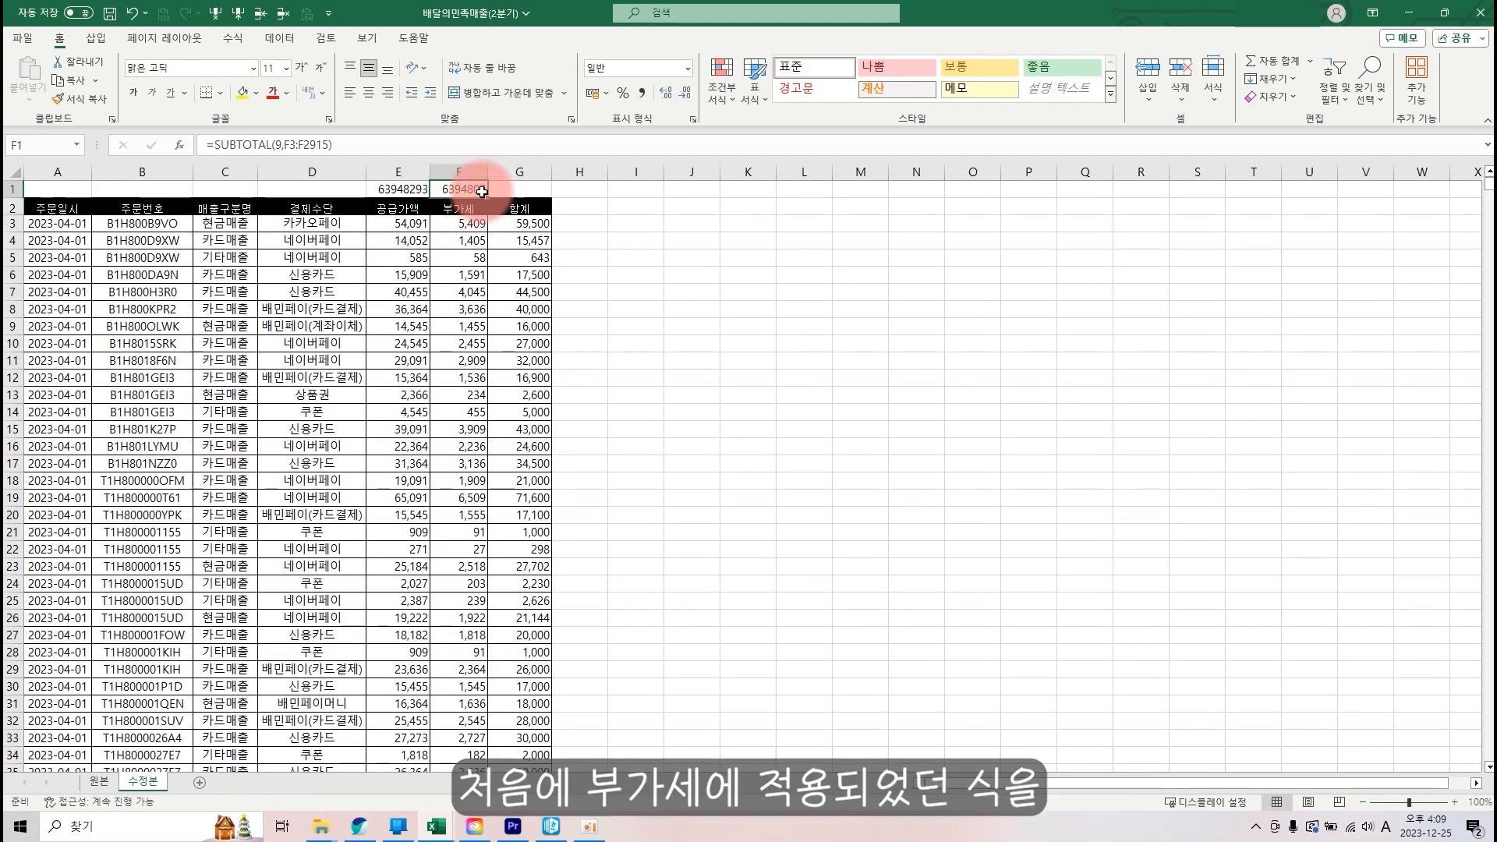
# - Fill the SUBTOTAL formula from F1 across to G1 to sum the 합계 column
pyautogui.click(542, 208)
pyautogui.click(463, 202)
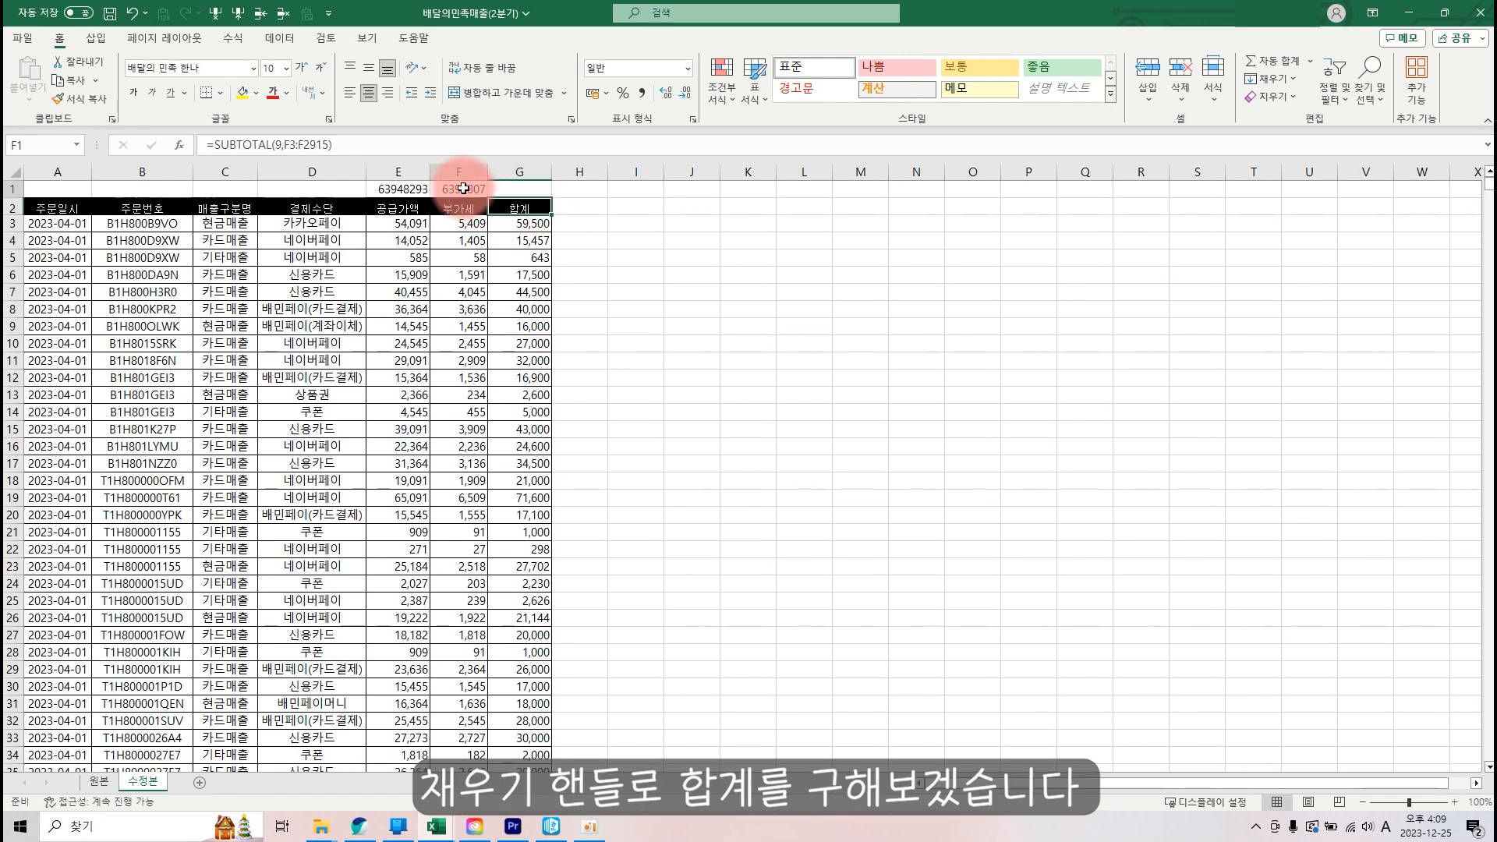
pyautogui.click(468, 190)
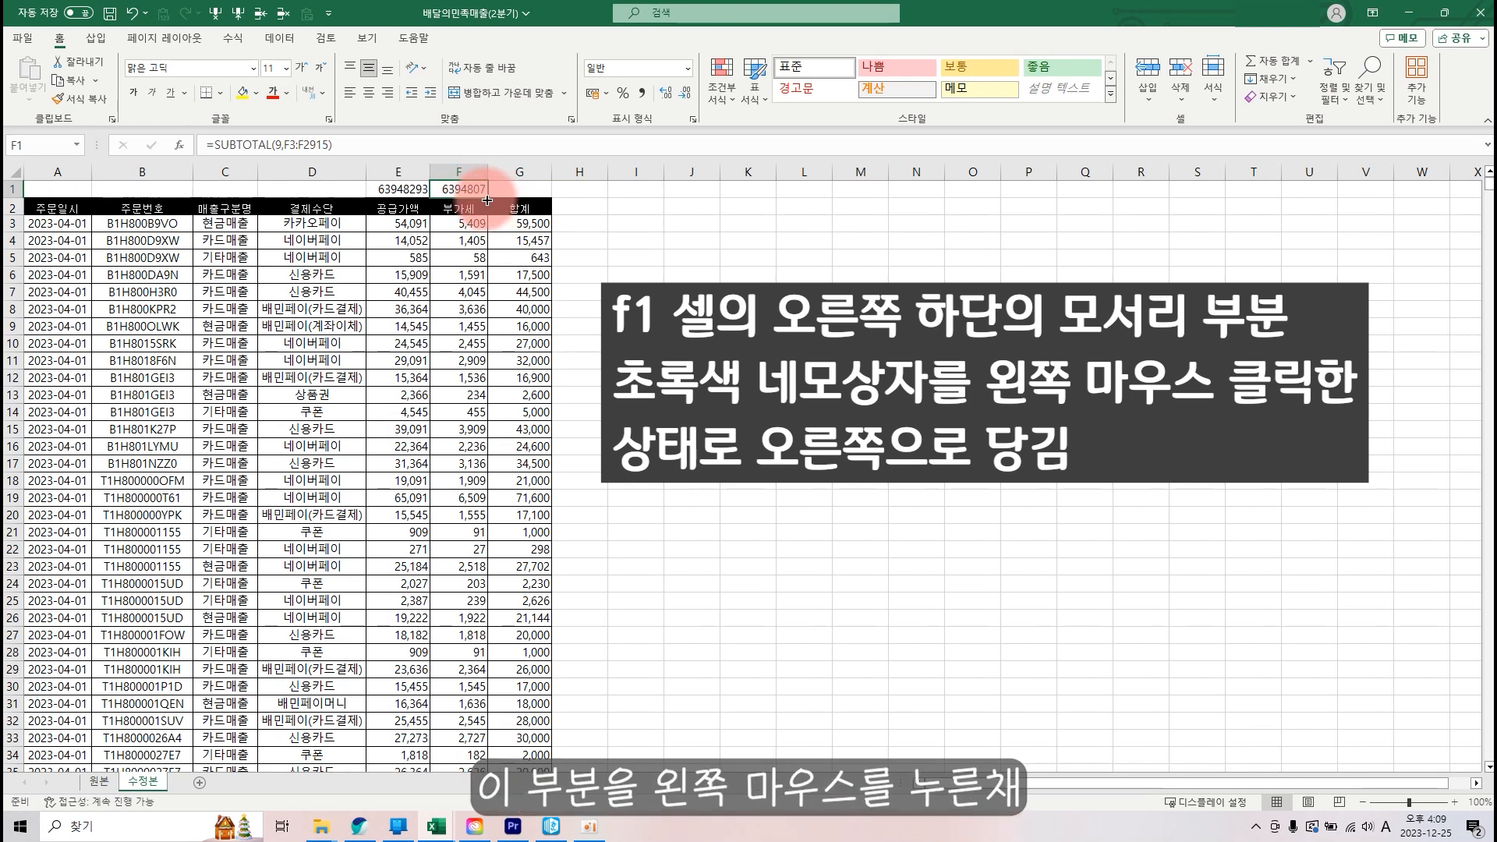
pyautogui.moveTo(487, 198); pyautogui.dragTo(539, 200)
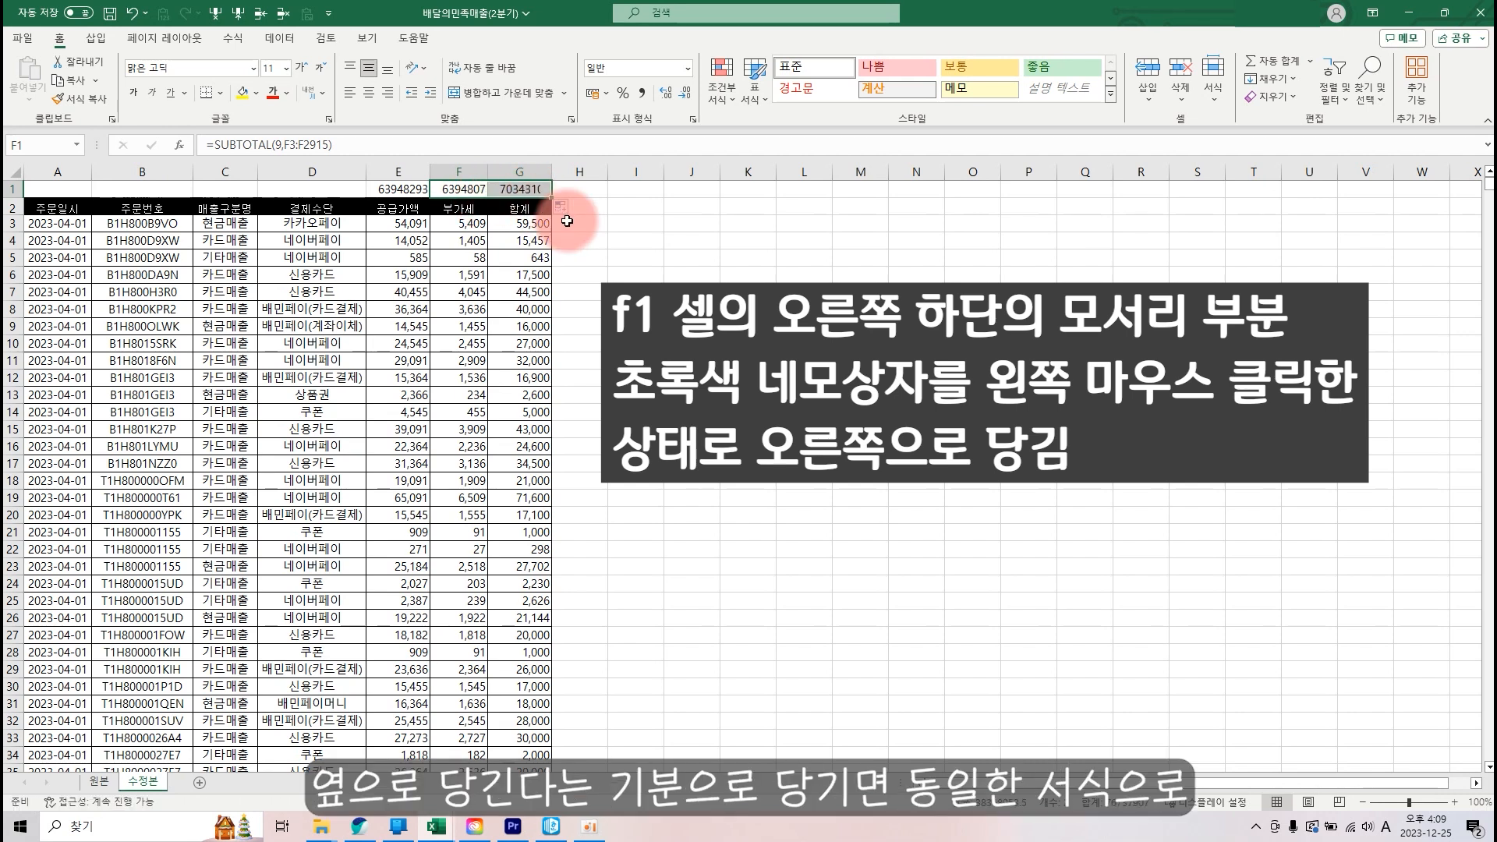
pyautogui.click(590, 239)
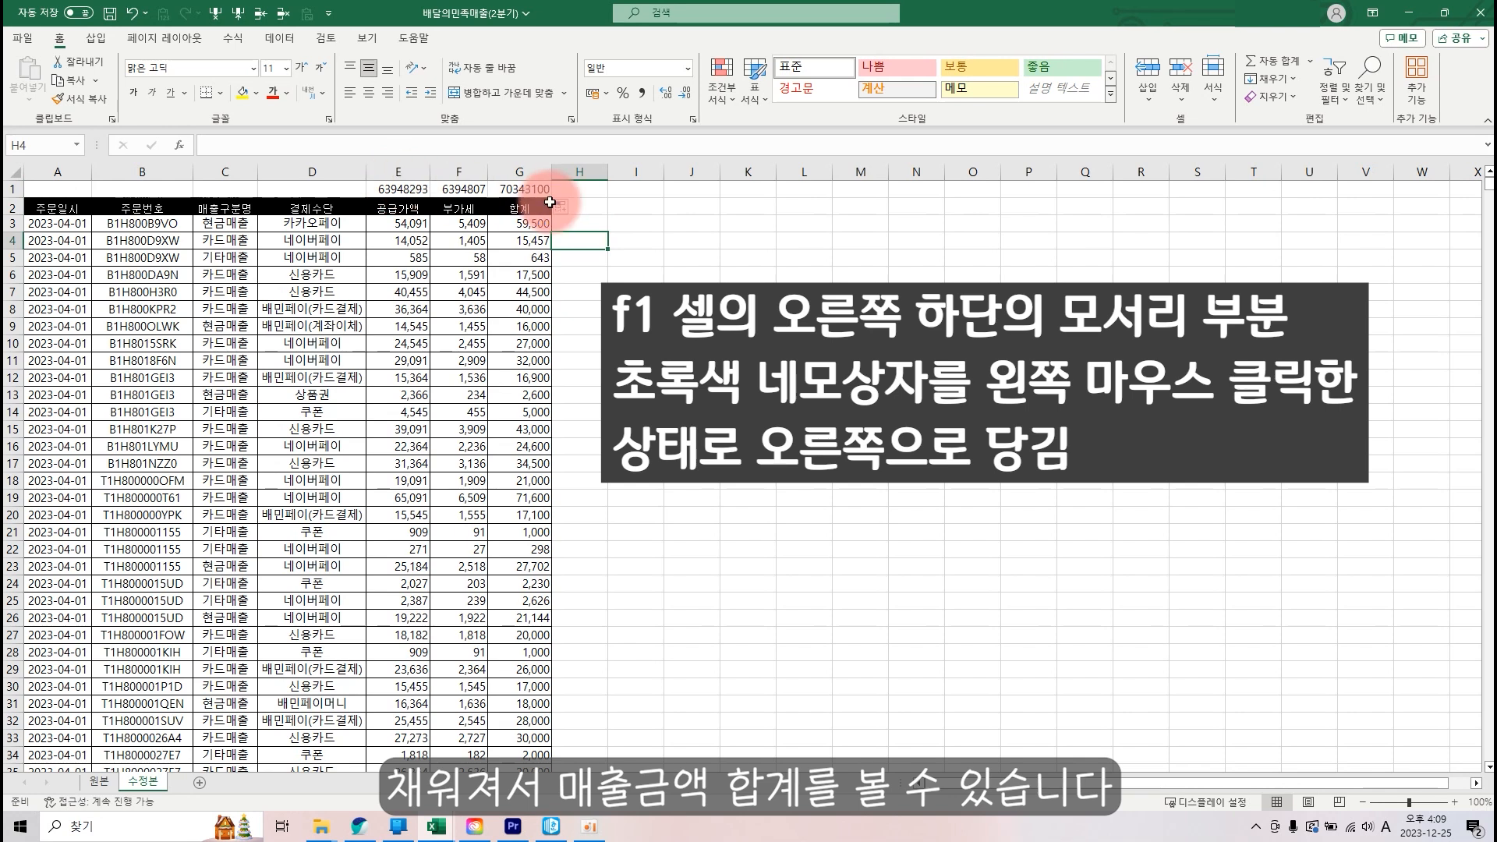
pyautogui.click(519, 188)
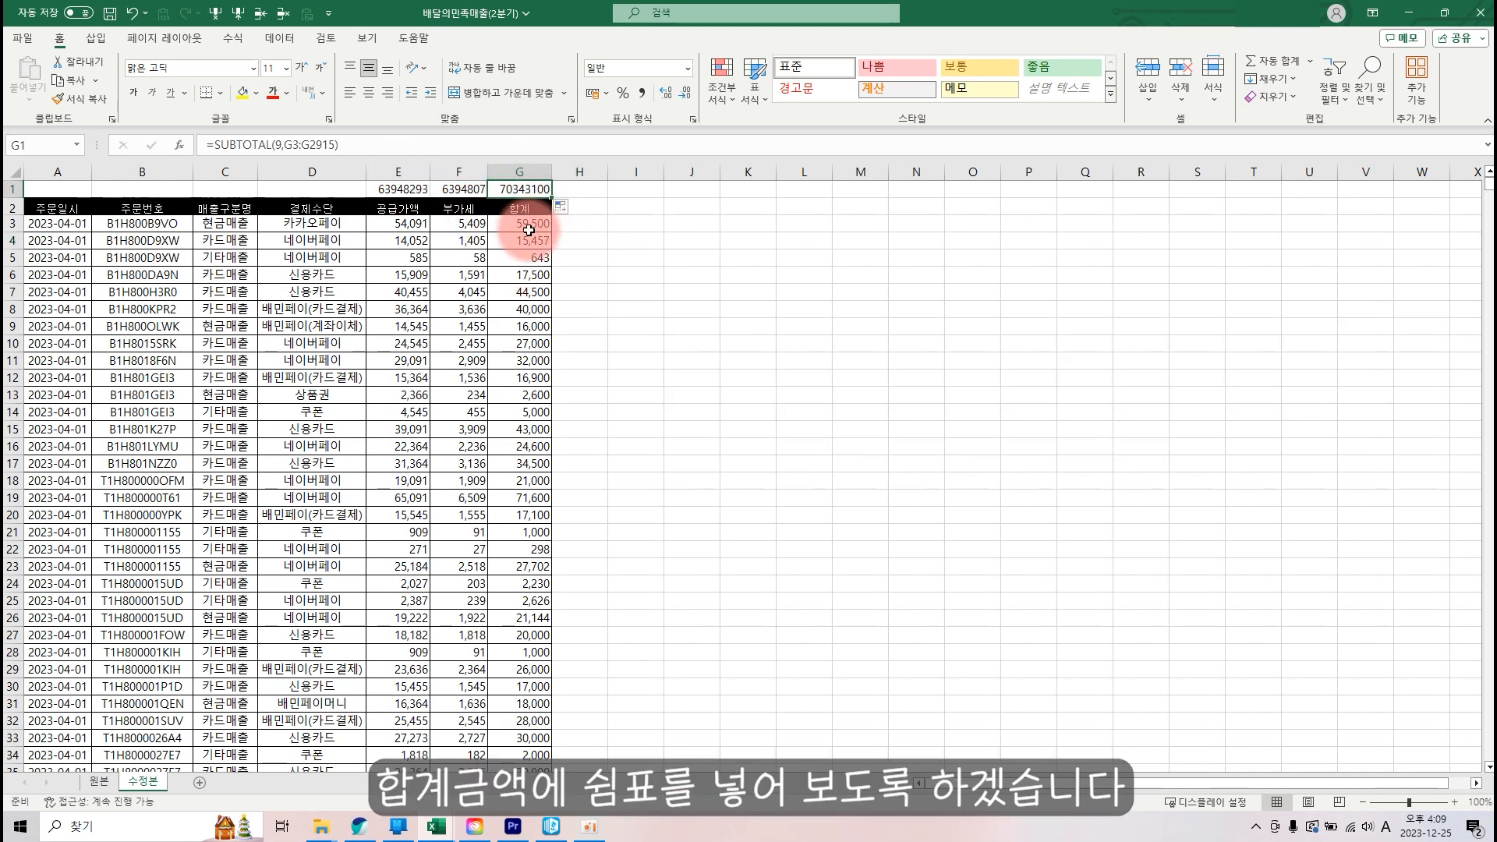
# - Apply the comma number style to the subtotals in E1:G1
pyautogui.moveTo(394, 188); pyautogui.dragTo(531, 191)
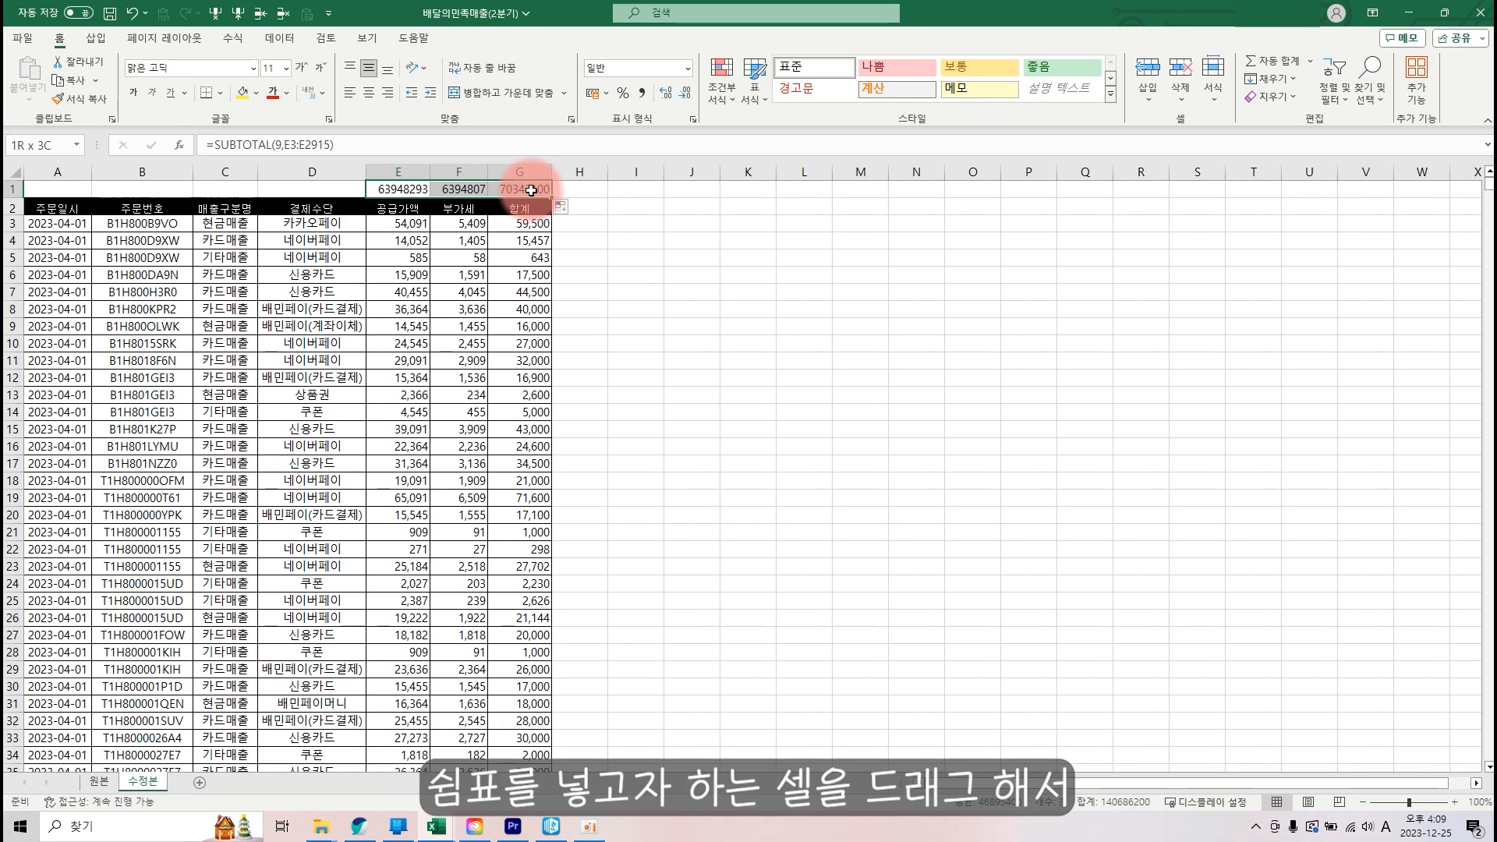
pyautogui.click(642, 91)
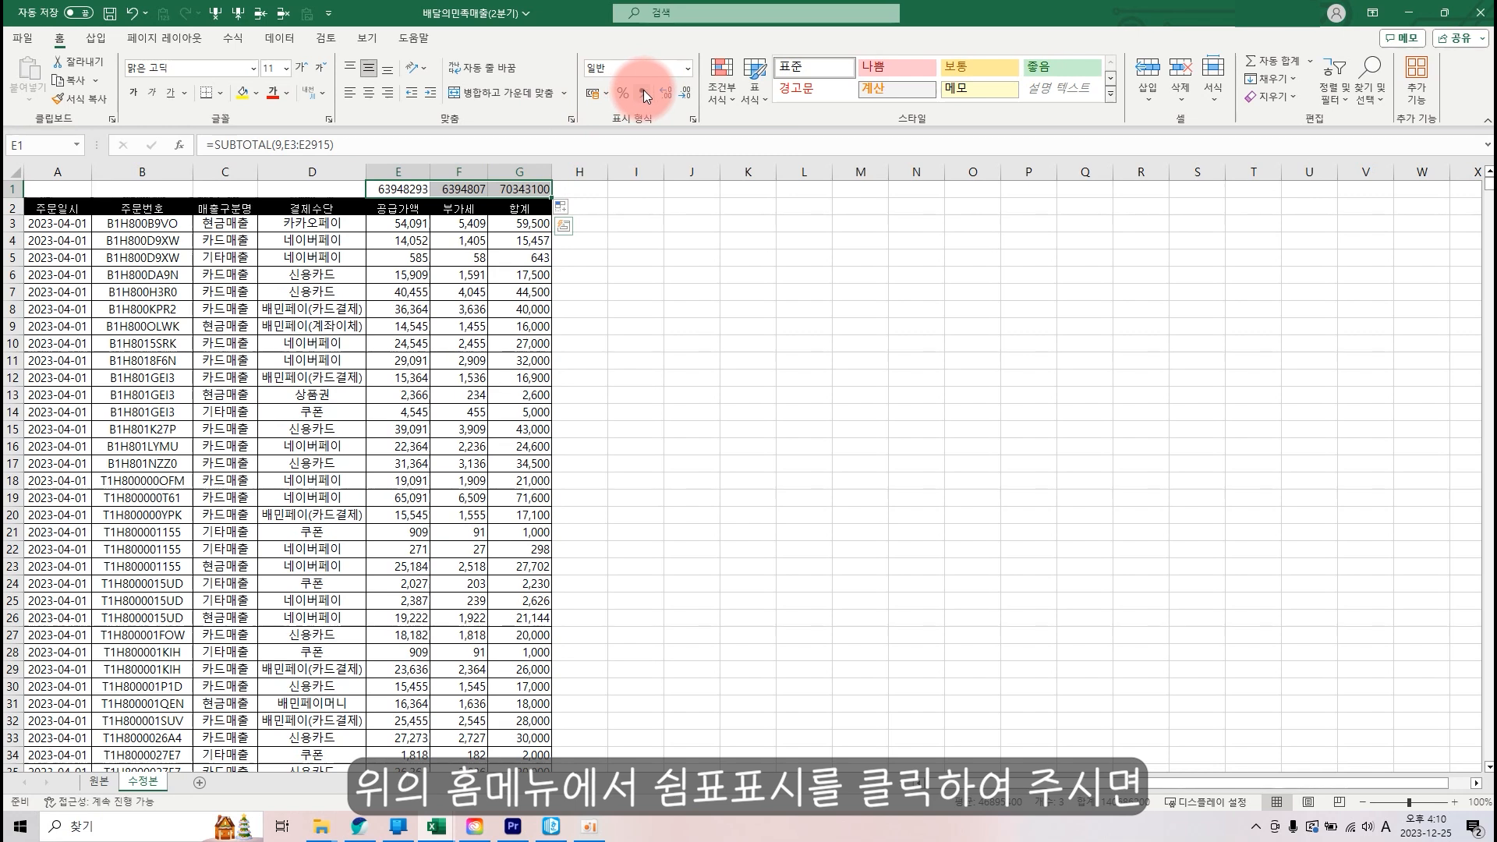
pyautogui.moveTo(697, 296); pyautogui.dragTo(689, 295)
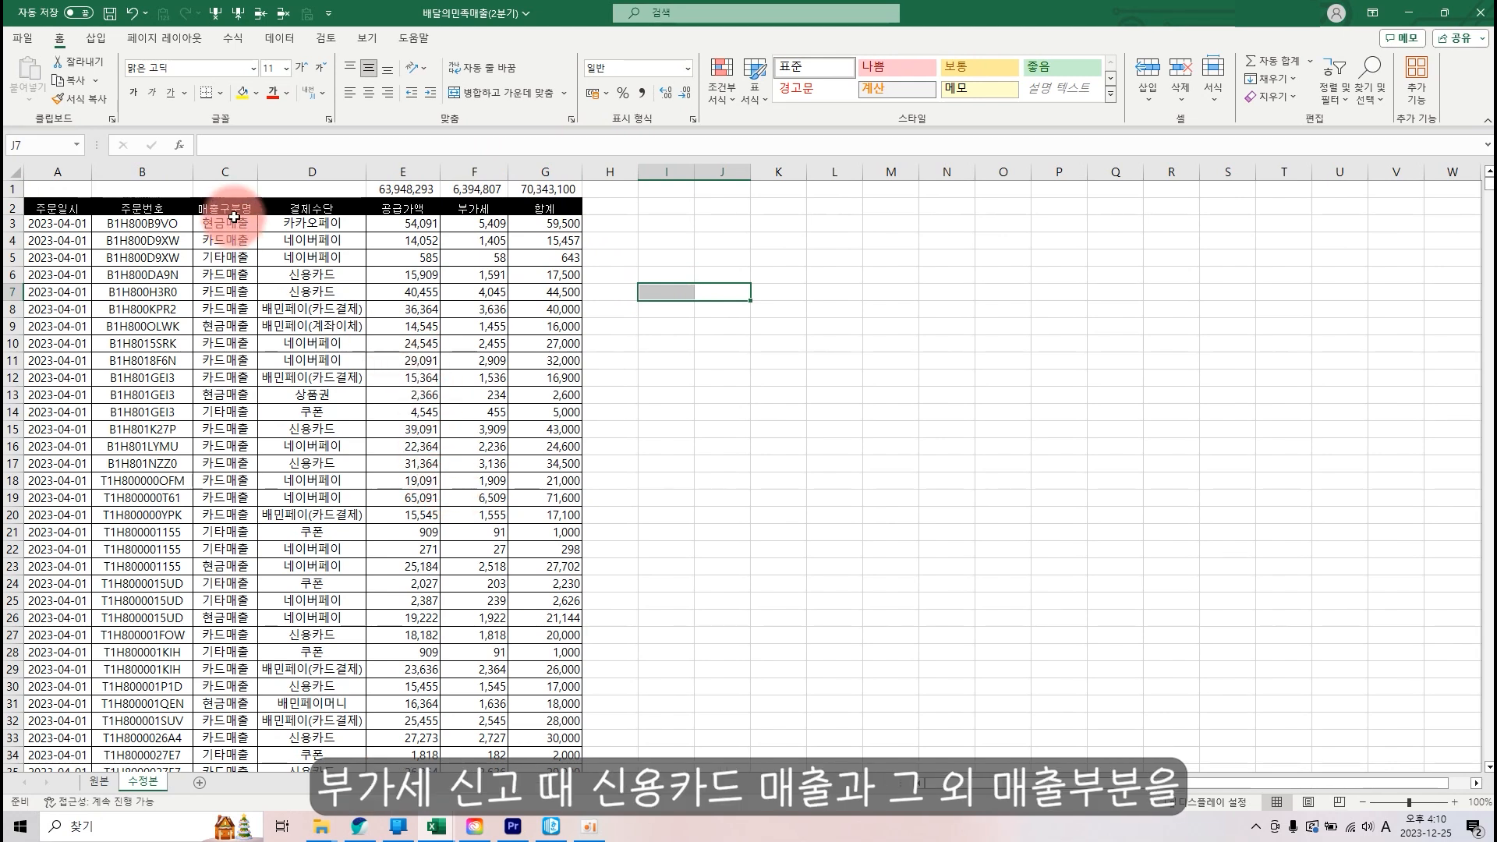
# - Create a pivot table on a new worksheet from the whole sales table, range 수정본!$A$2:$G$2915
pyautogui.click(219, 367)
pyautogui.click(219, 208)
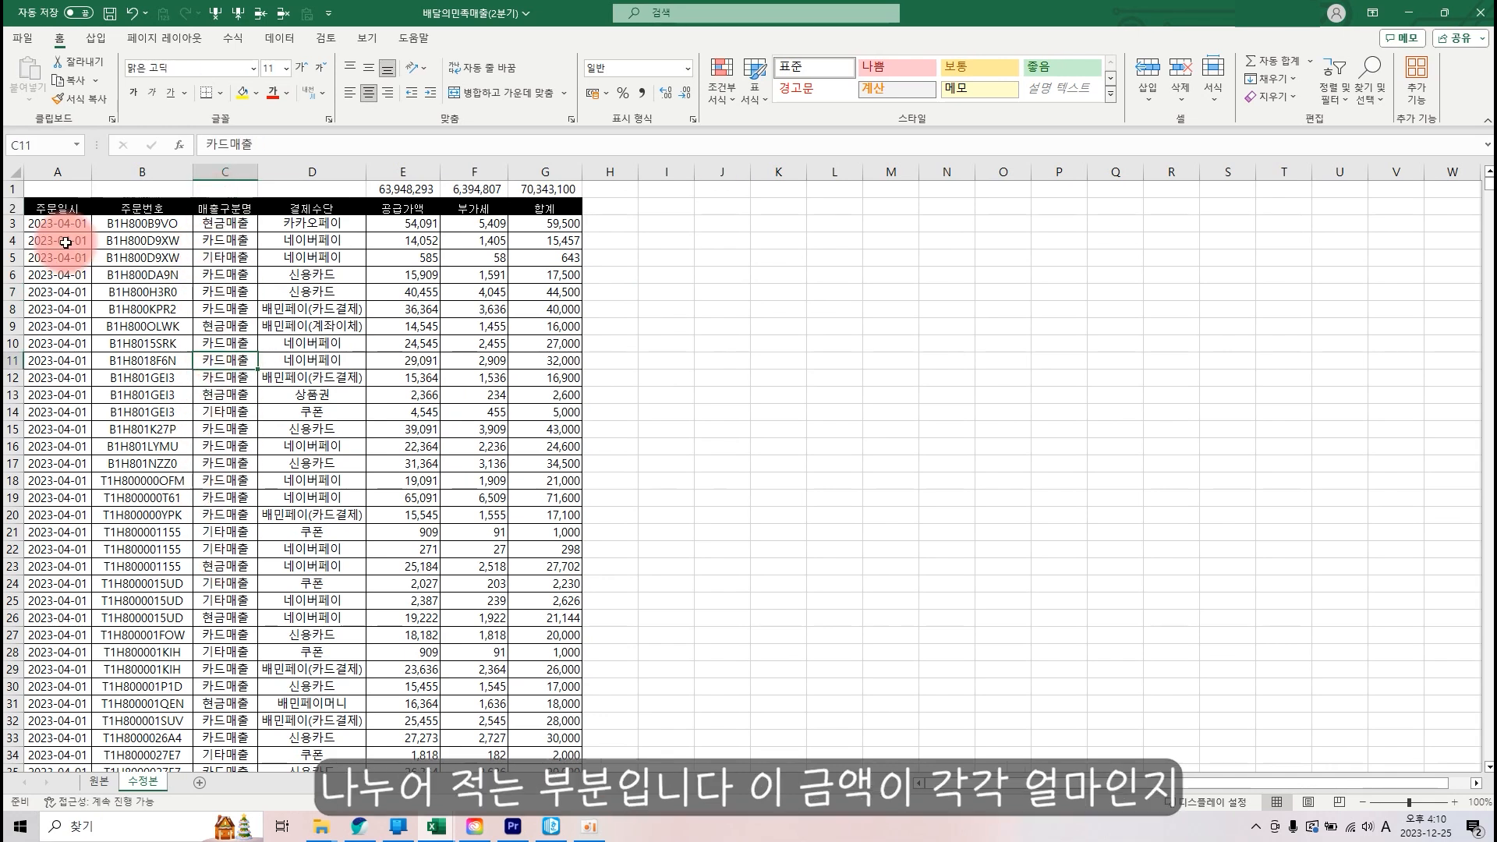
pyautogui.click(35, 208)
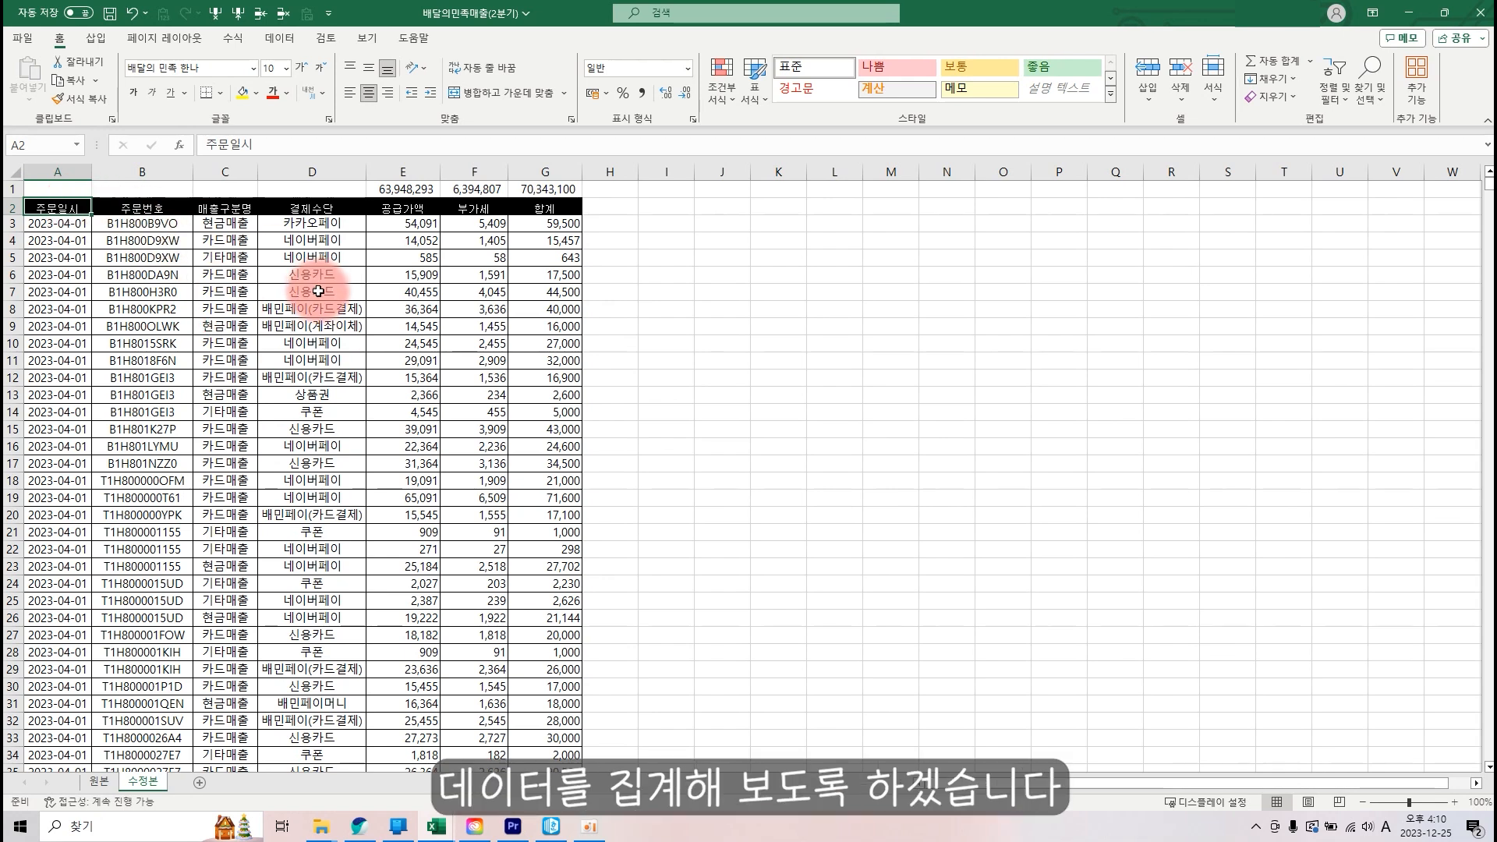
pyautogui.click(67, 241)
pyautogui.click(69, 209)
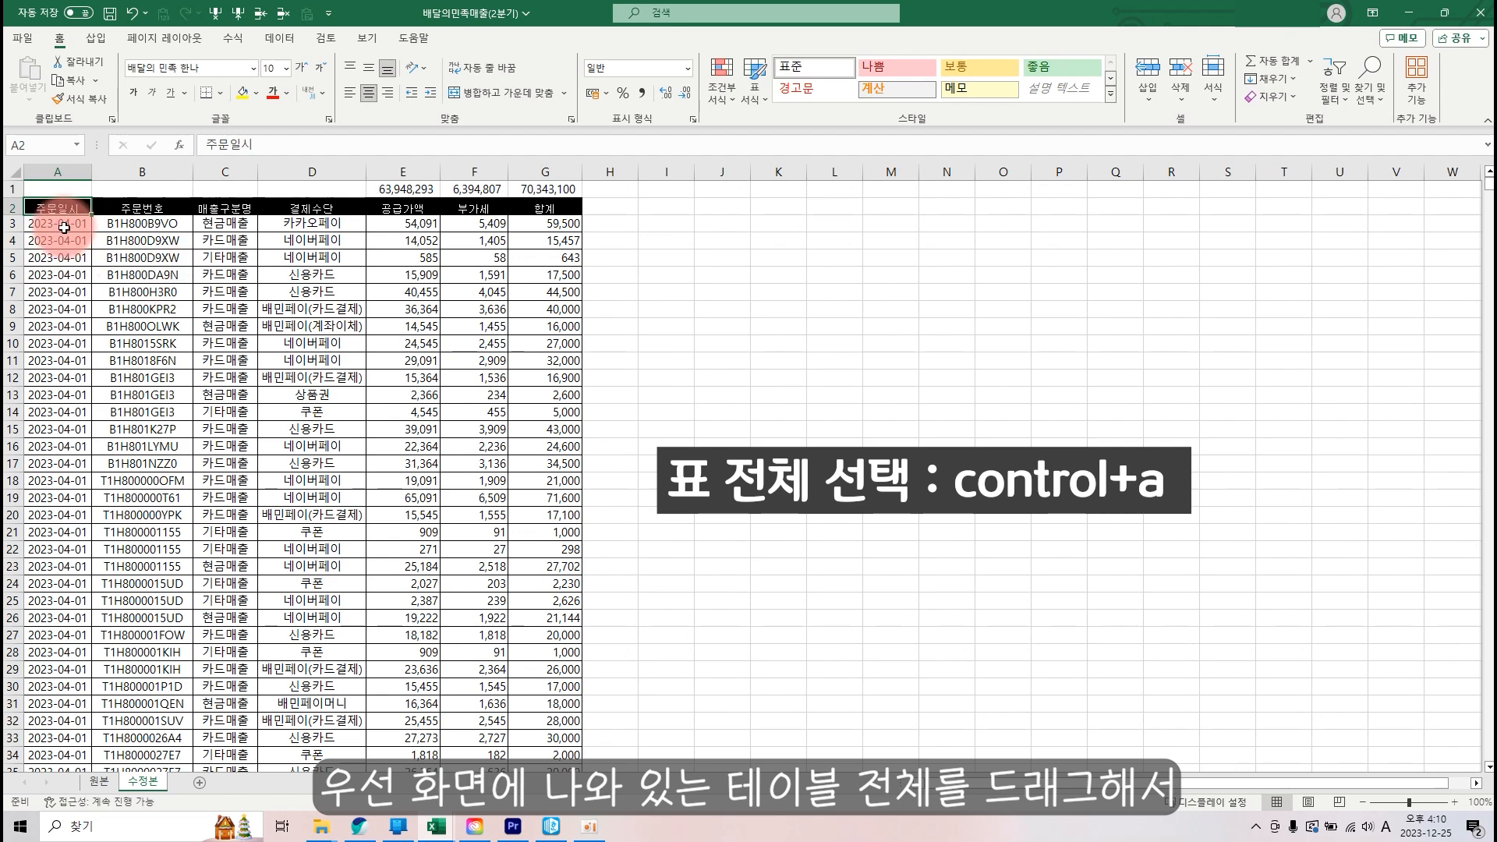
pyautogui.hotkey('ctrl', 'a')
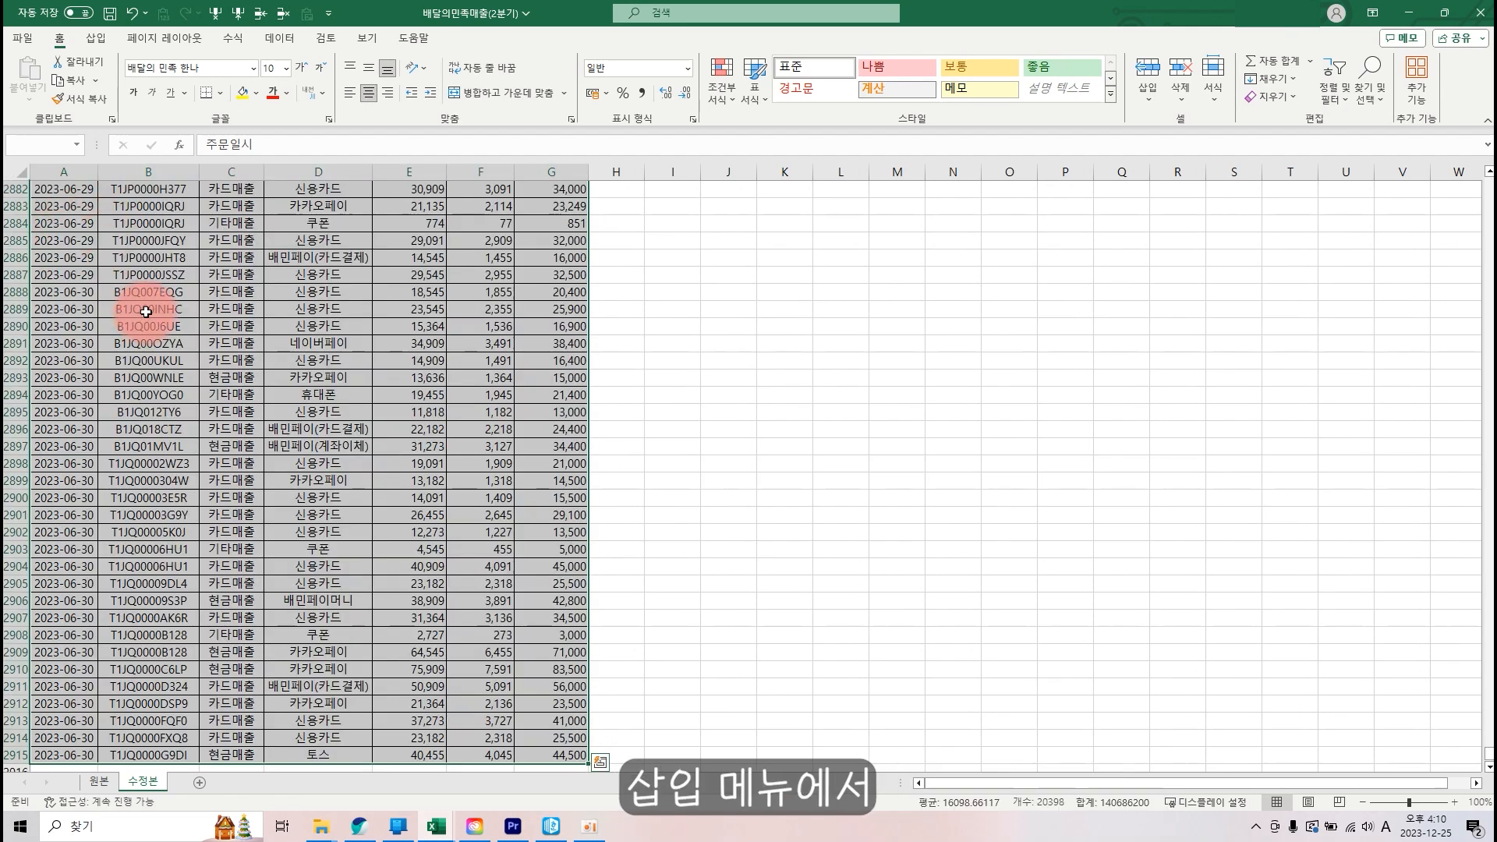
pyautogui.scroll(7, 212, 216)
pyautogui.click(97, 37)
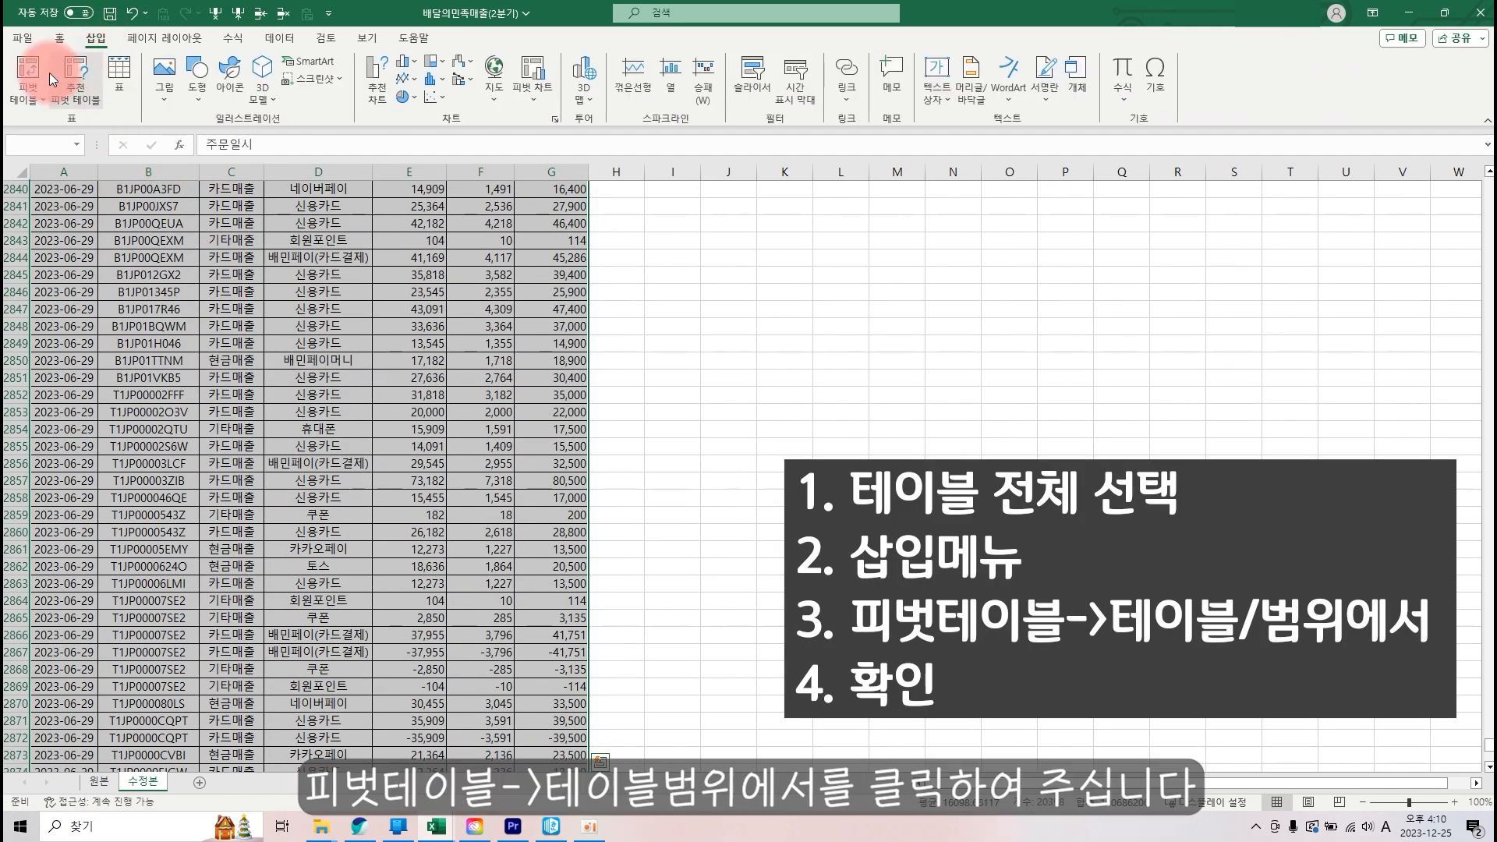
pyautogui.click(30, 103)
pyautogui.click(54, 127)
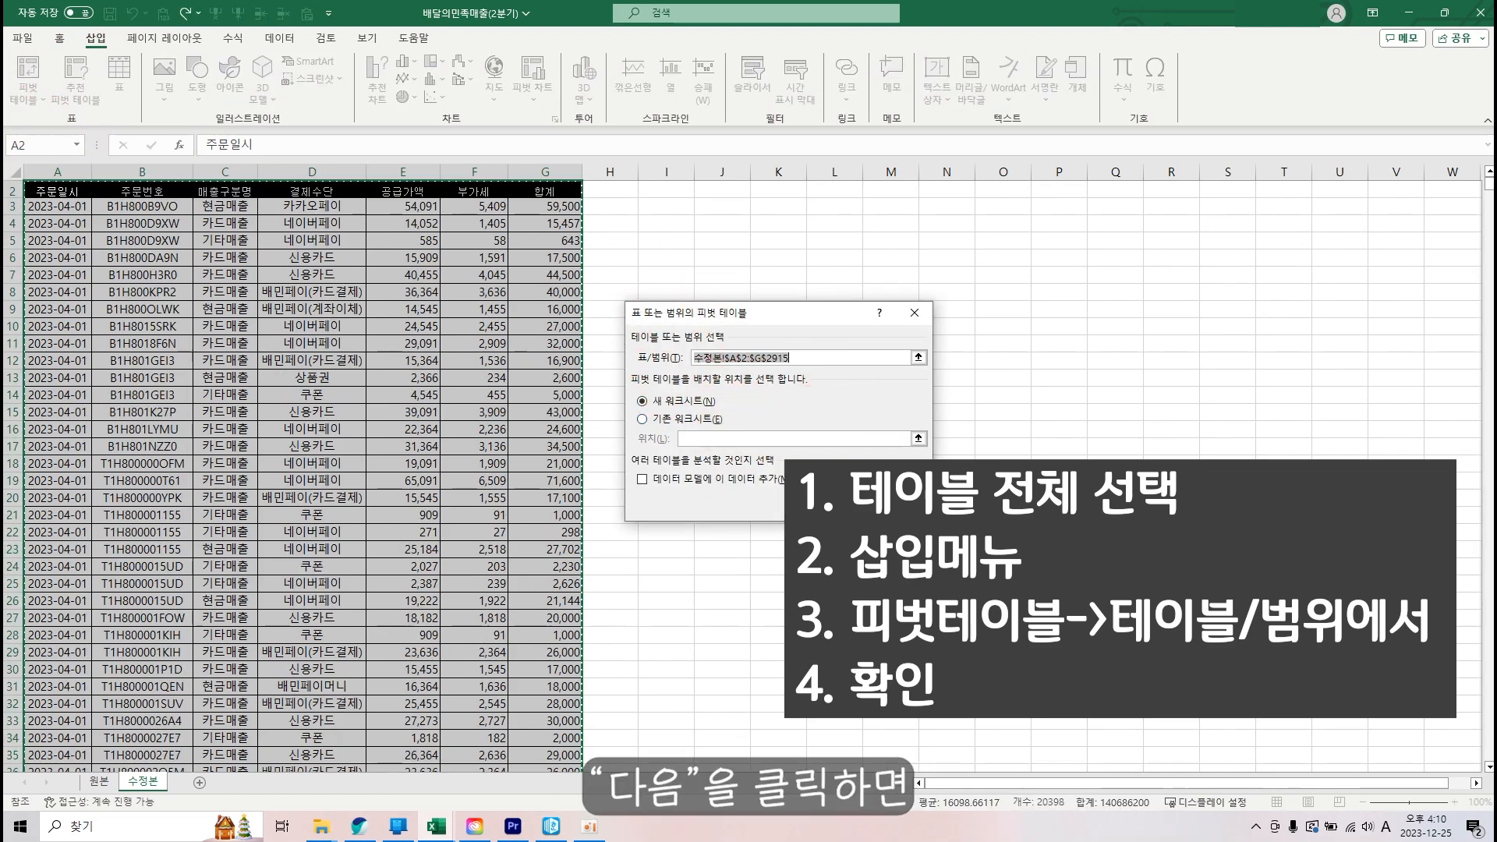
pyautogui.click(829, 503)
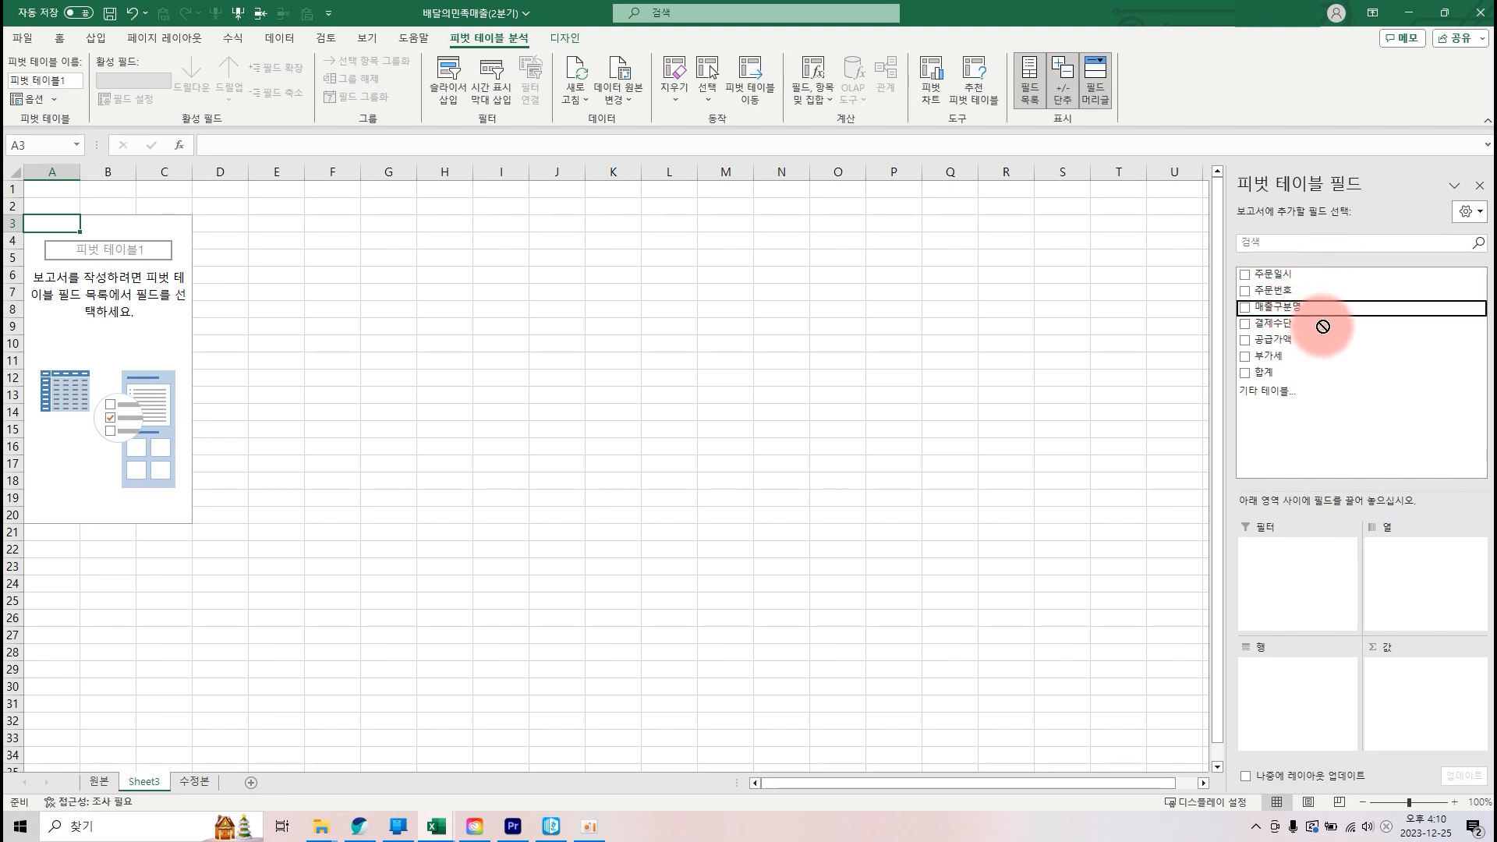
# - Lay out the pivot table with 매출구분명 as rows and 공급가액, 부가세 and 합계 as values
pyautogui.moveTo(1280, 307); pyautogui.dragTo(1300, 705)
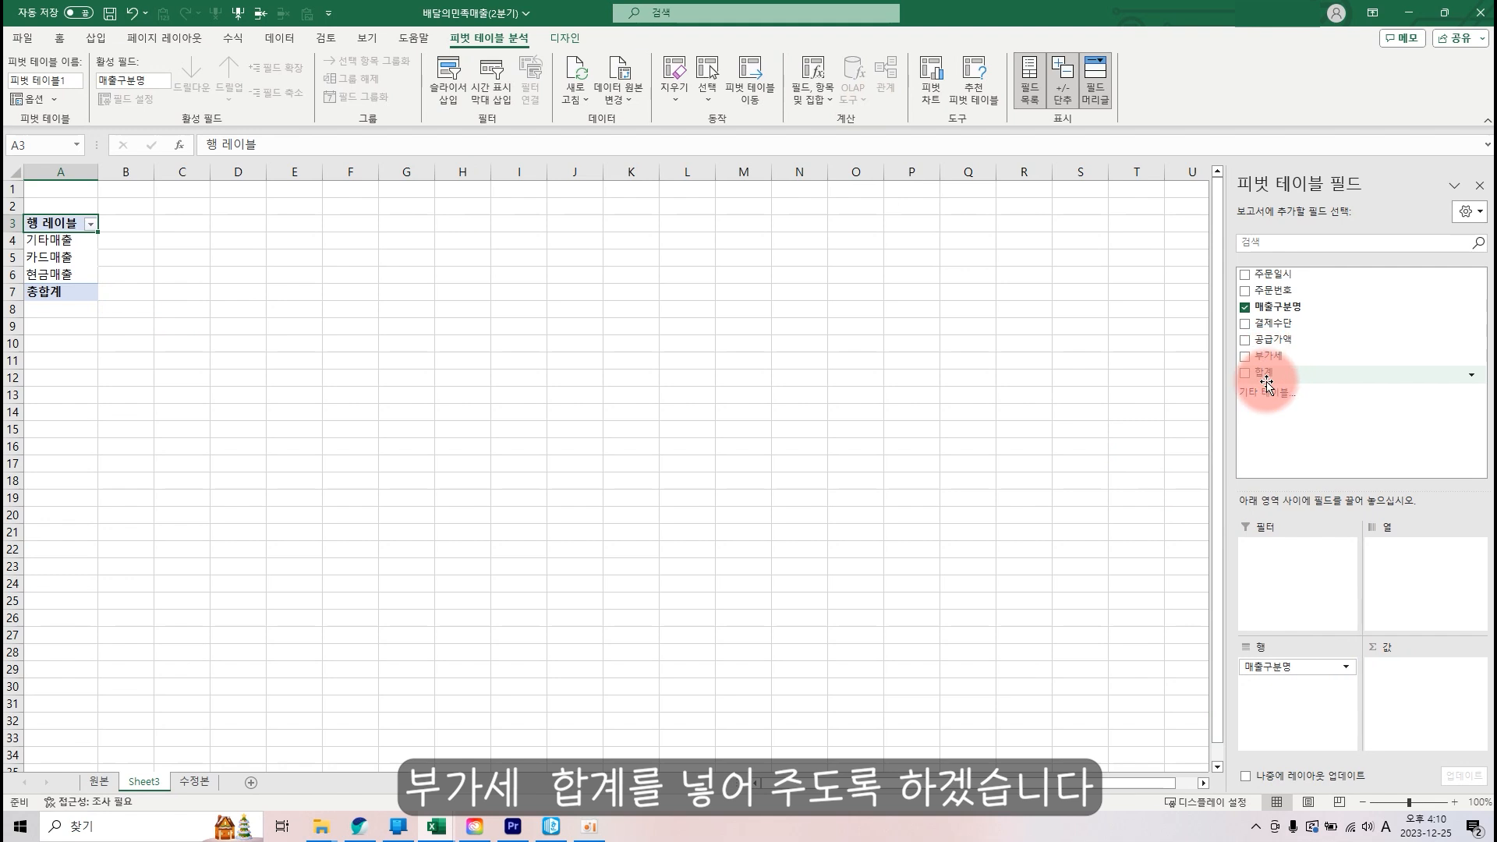
pyautogui.moveTo(1277, 343); pyautogui.dragTo(1400, 682)
pyautogui.moveTo(1267, 356); pyautogui.dragTo(1413, 677)
pyautogui.moveTo(1263, 372); pyautogui.dragTo(1425, 698)
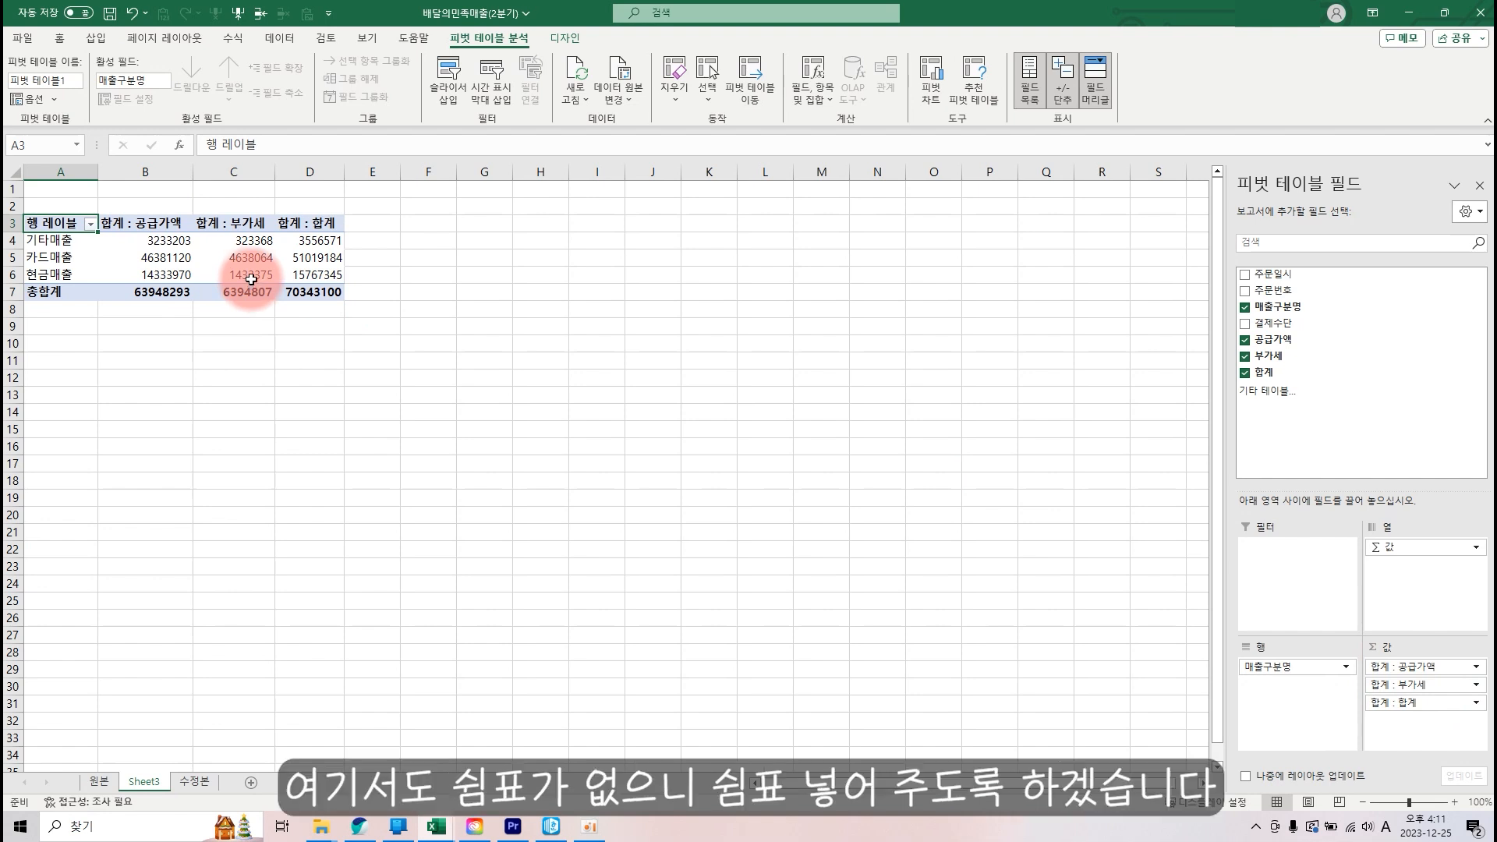
# - Apply the comma number style to the pivot table values in B4:D6
pyautogui.moveTo(146, 240); pyautogui.dragTo(326, 280)
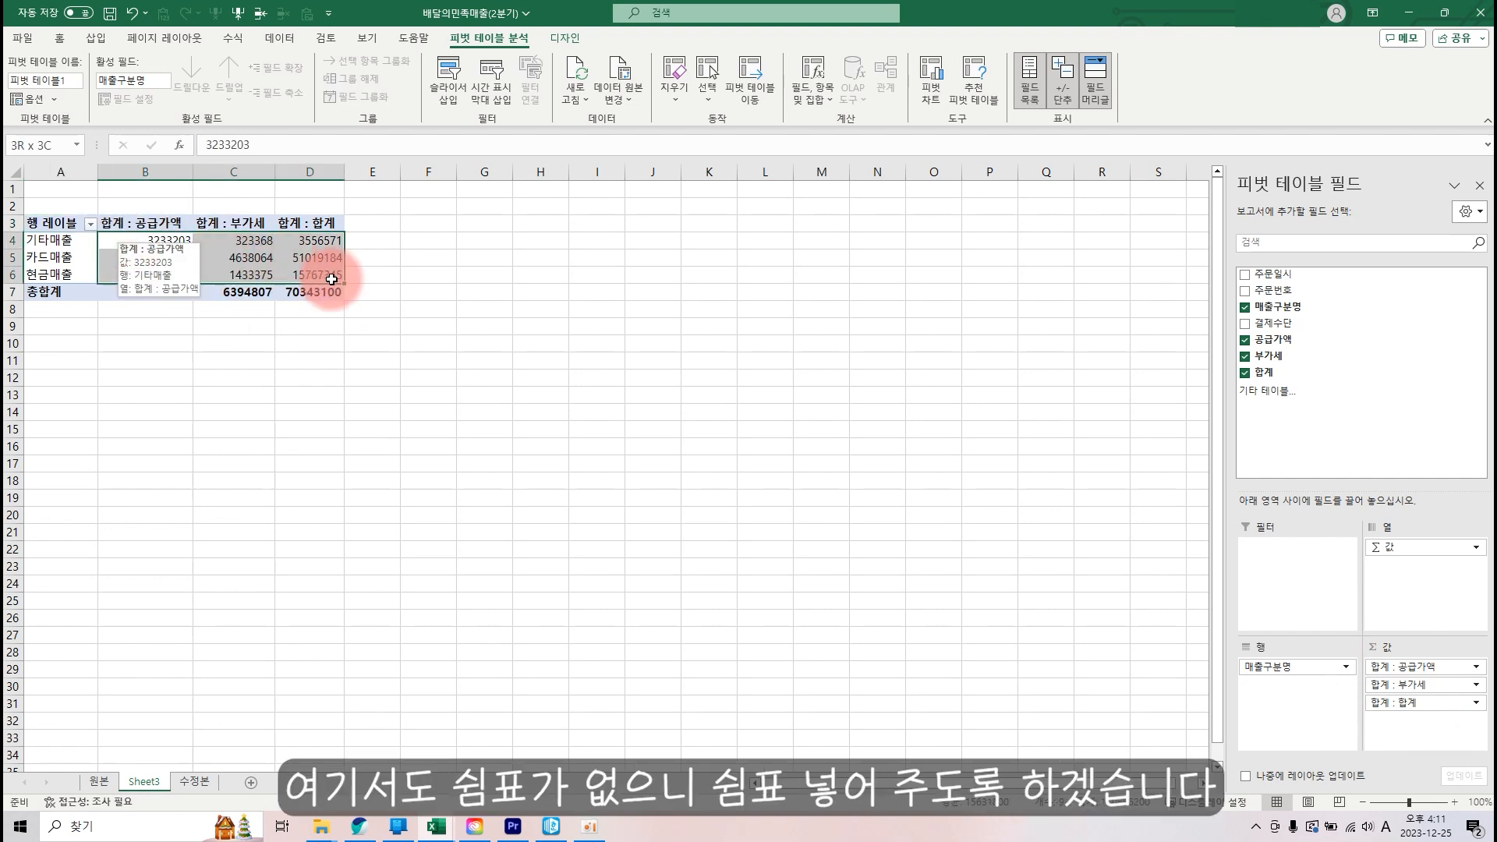
pyautogui.click(59, 39)
pyautogui.click(643, 92)
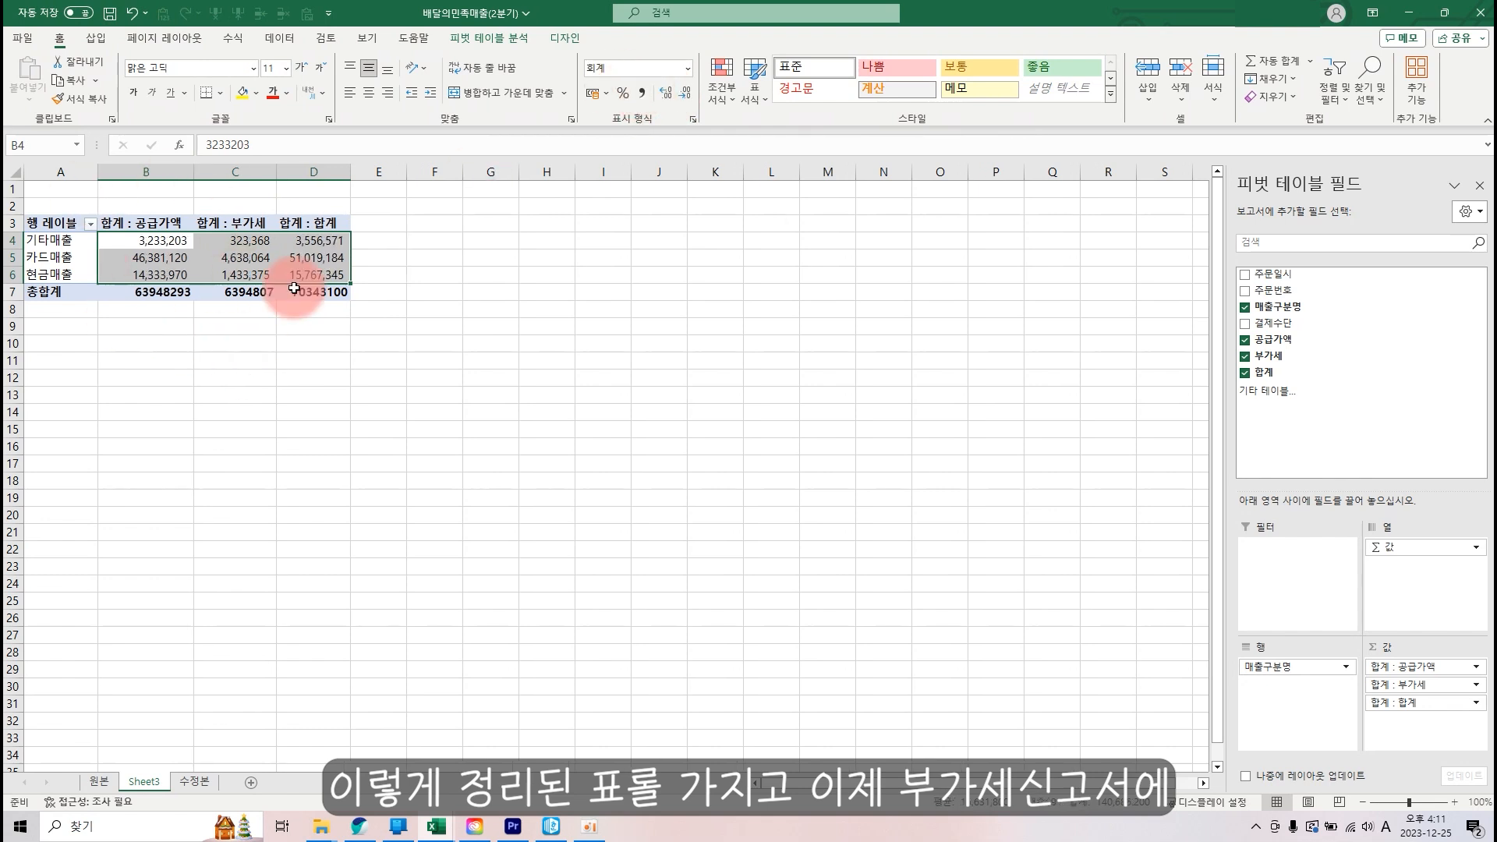
pyautogui.click(239, 376)
# - Go through the 기타매출, 카드매출 and 현금매출 rows of the pivot table one after another
pyautogui.click(49, 238)
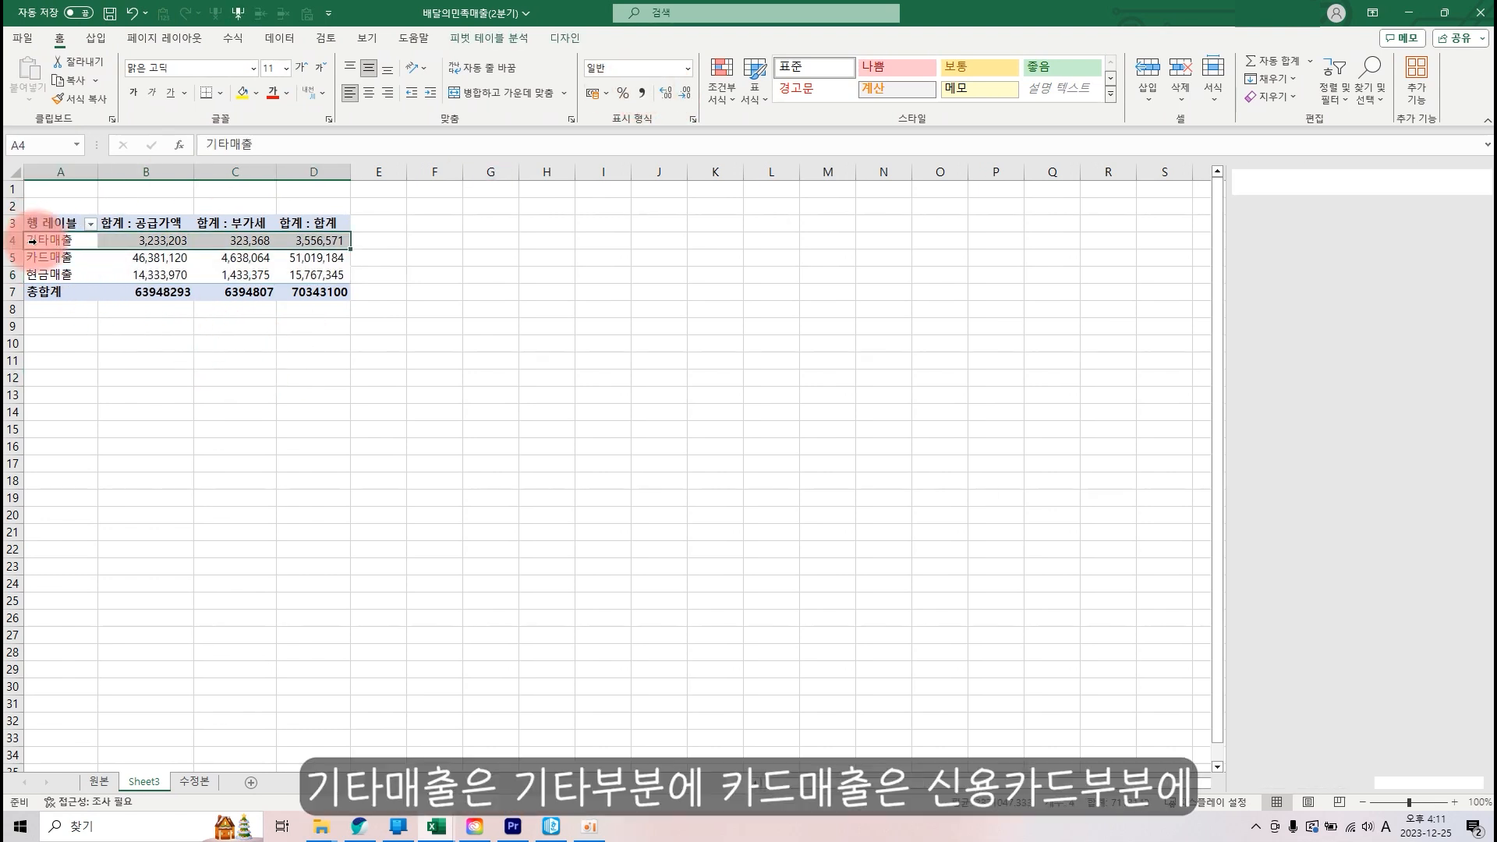
pyautogui.click(60, 258)
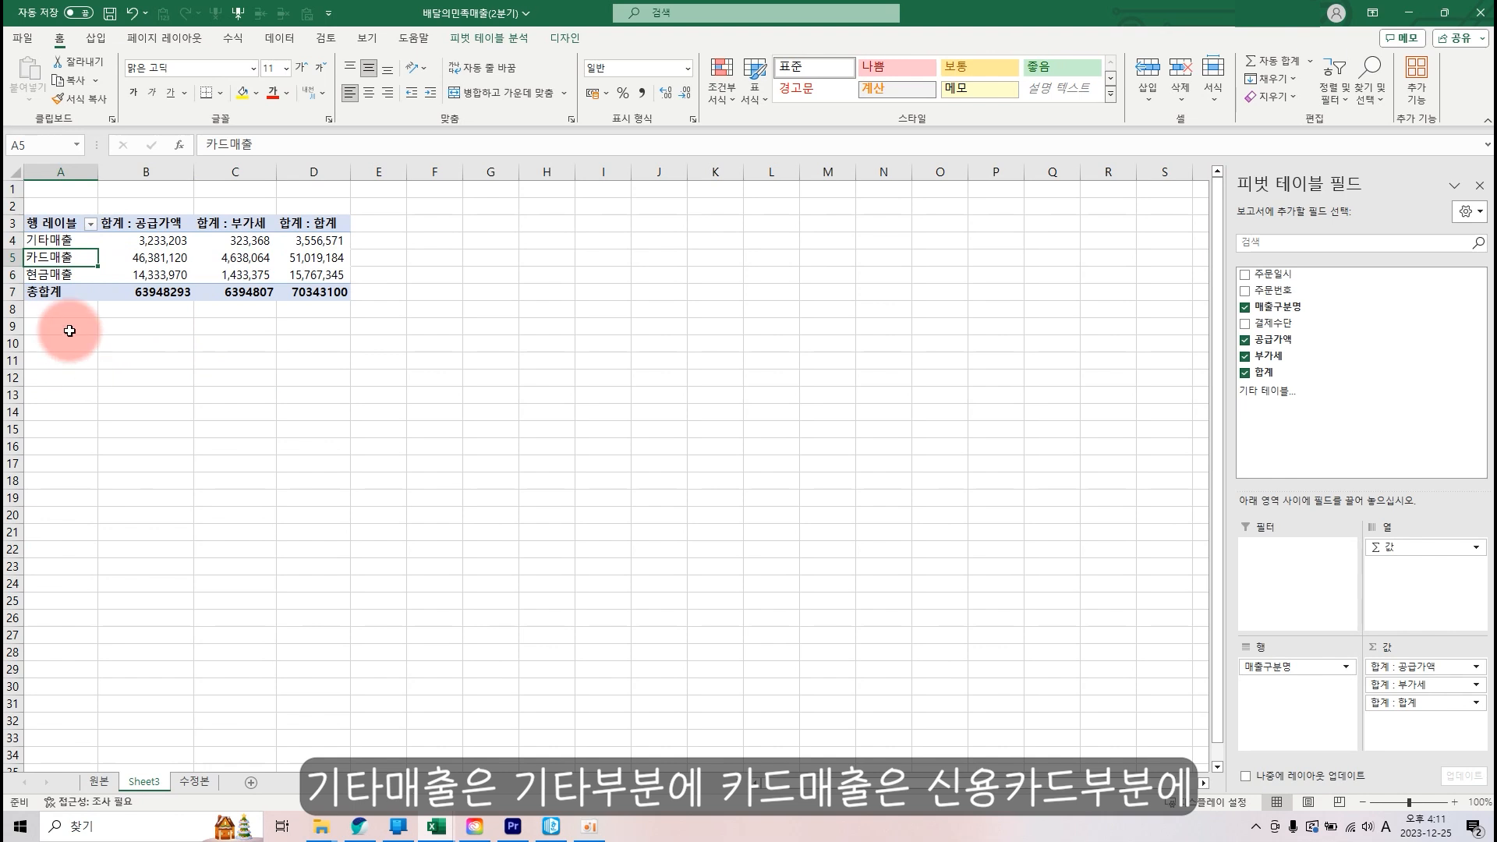
pyautogui.click(69, 276)
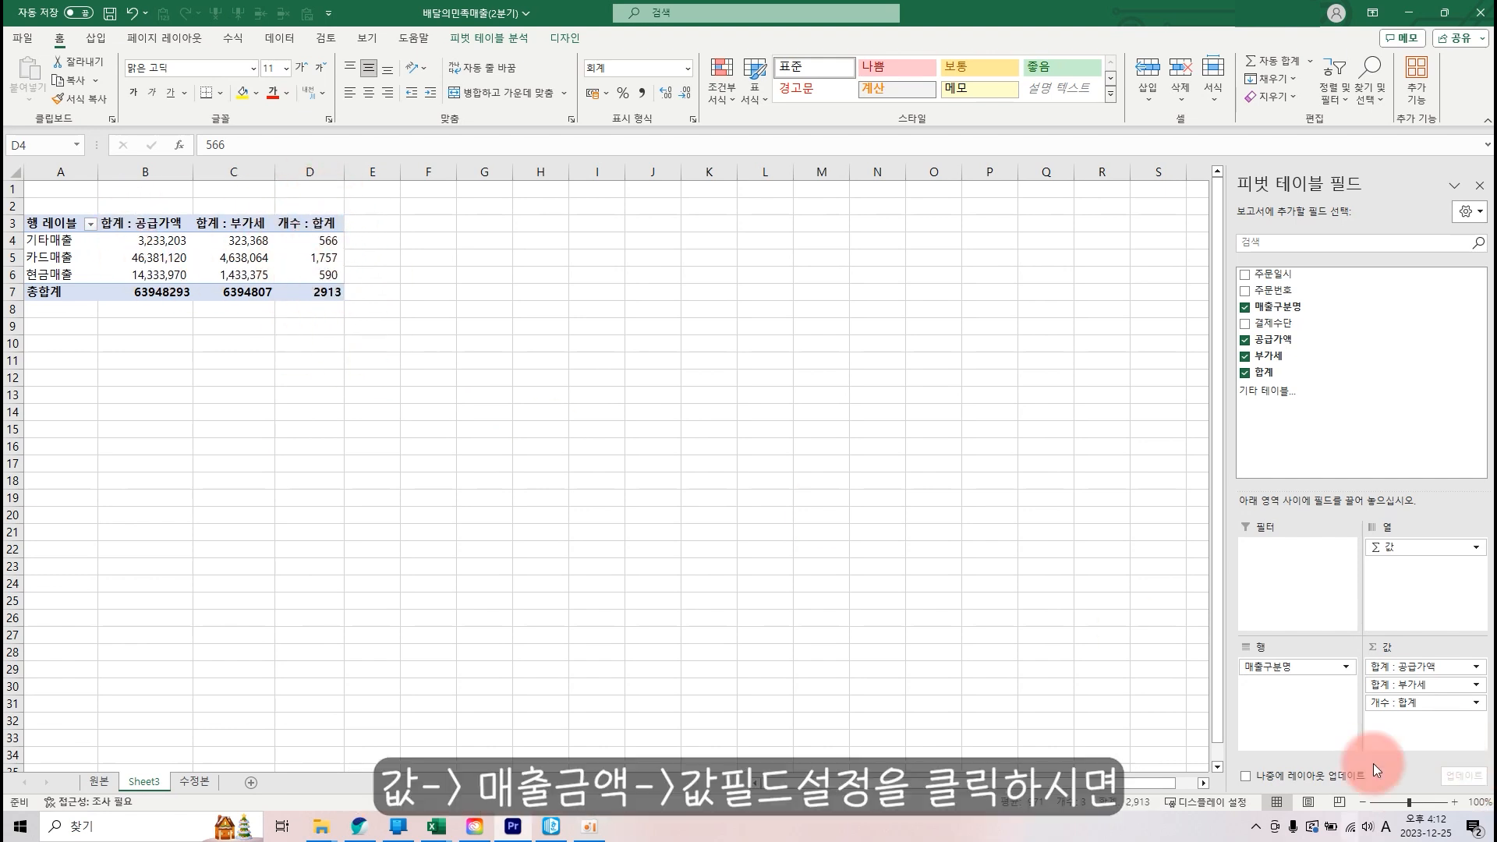
# - Set the pivot table's 합계 value field to summarize by sum (합계) in its value field settings
pyautogui.click(1409, 705)
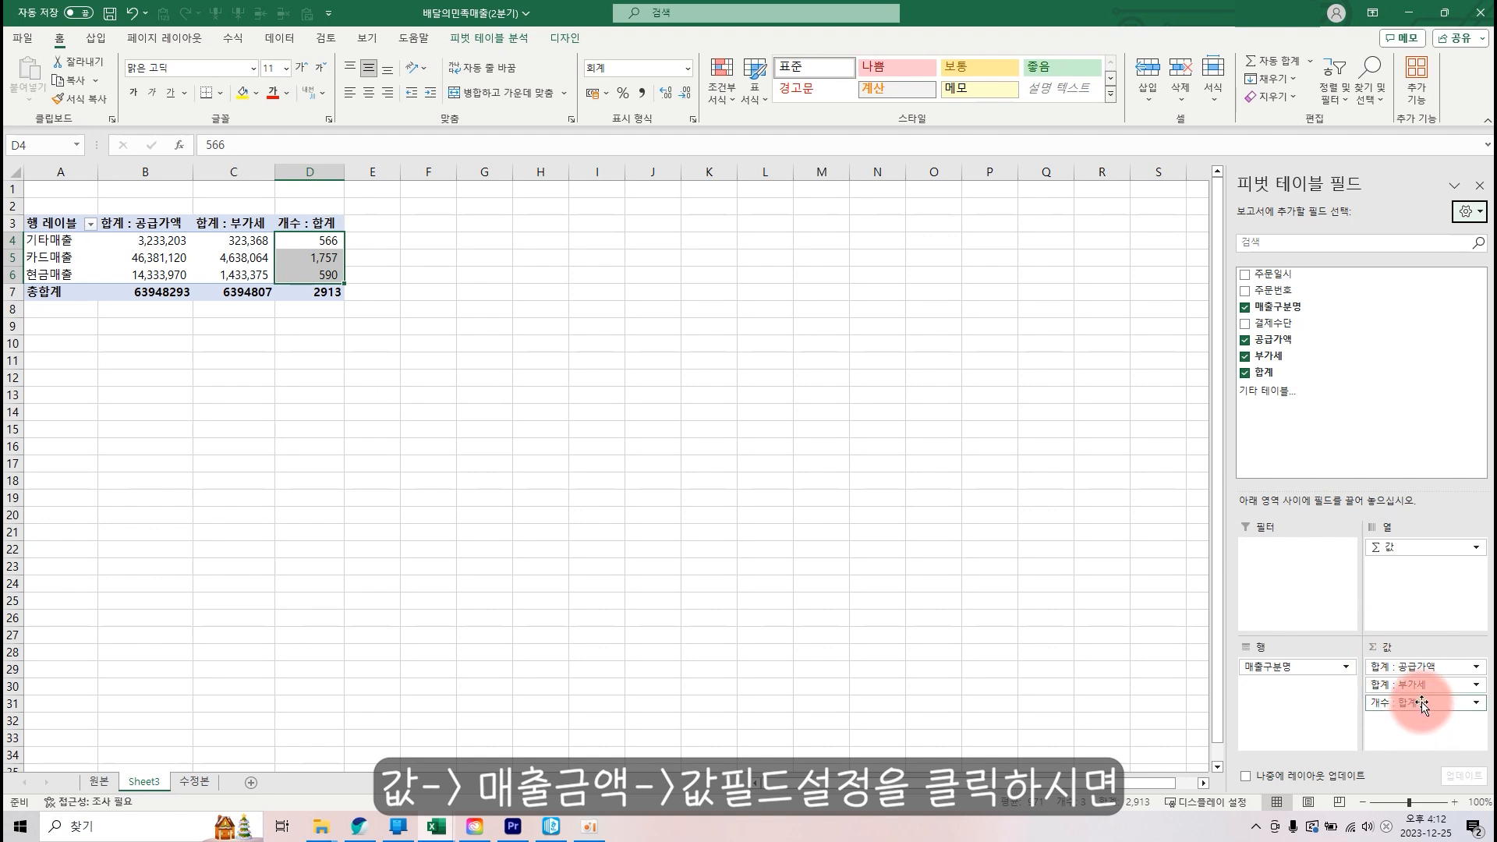
pyautogui.click(1424, 706)
pyautogui.click(1432, 683)
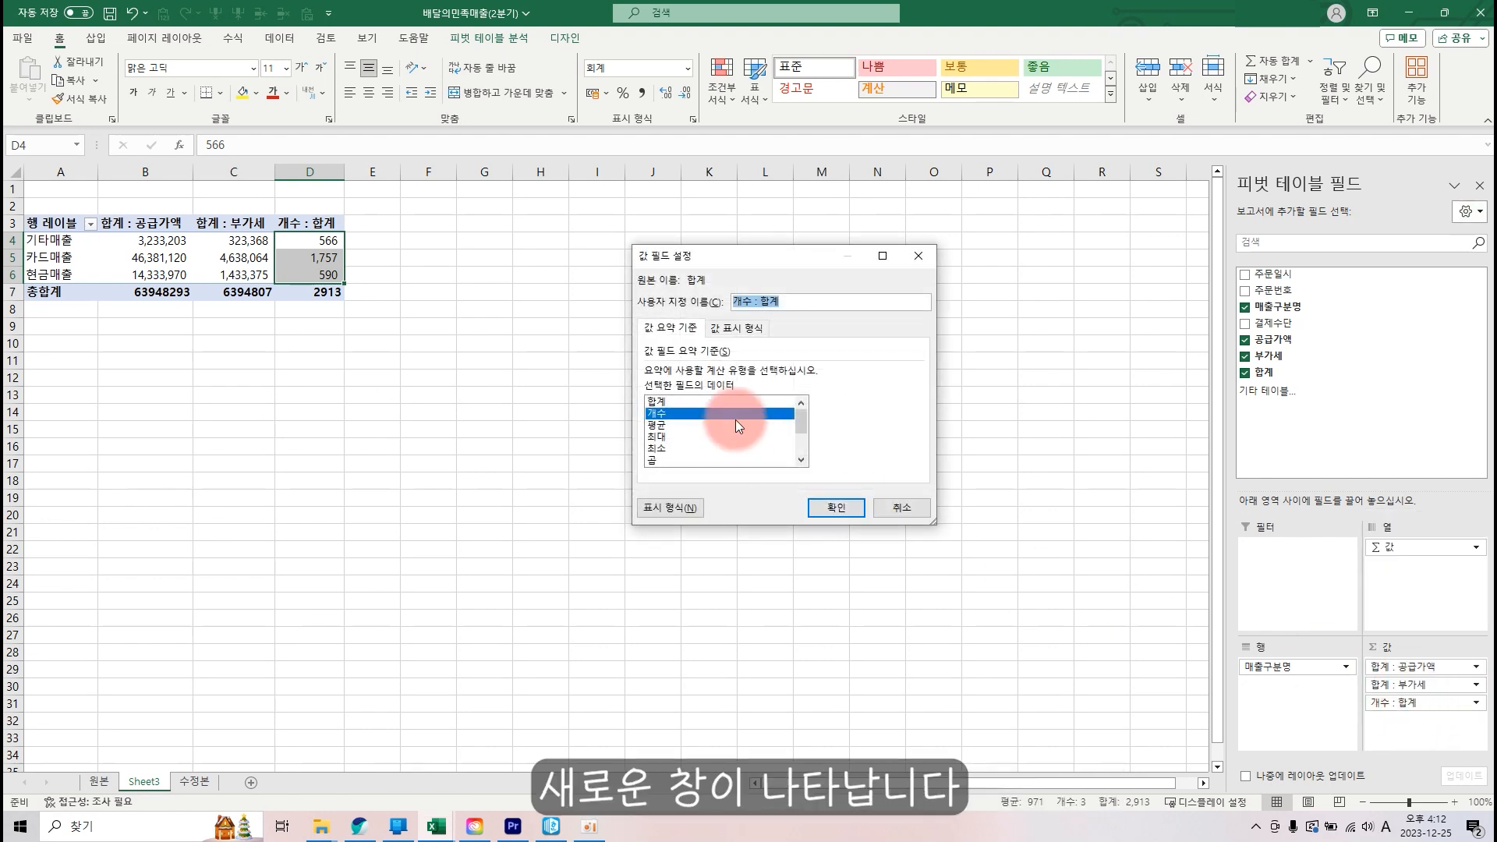
pyautogui.click(647, 402)
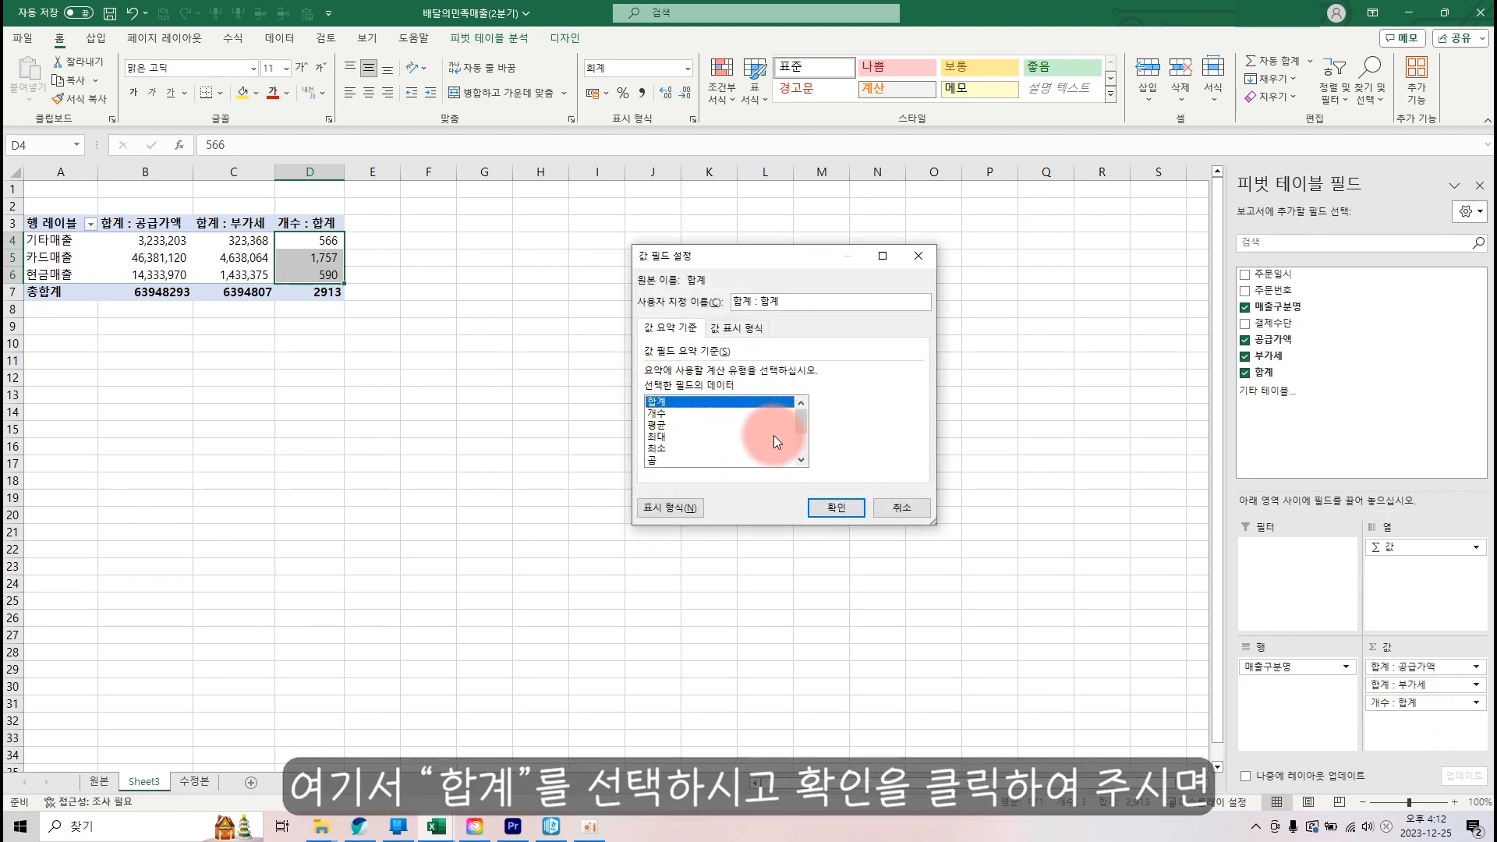
pyautogui.click(836, 508)
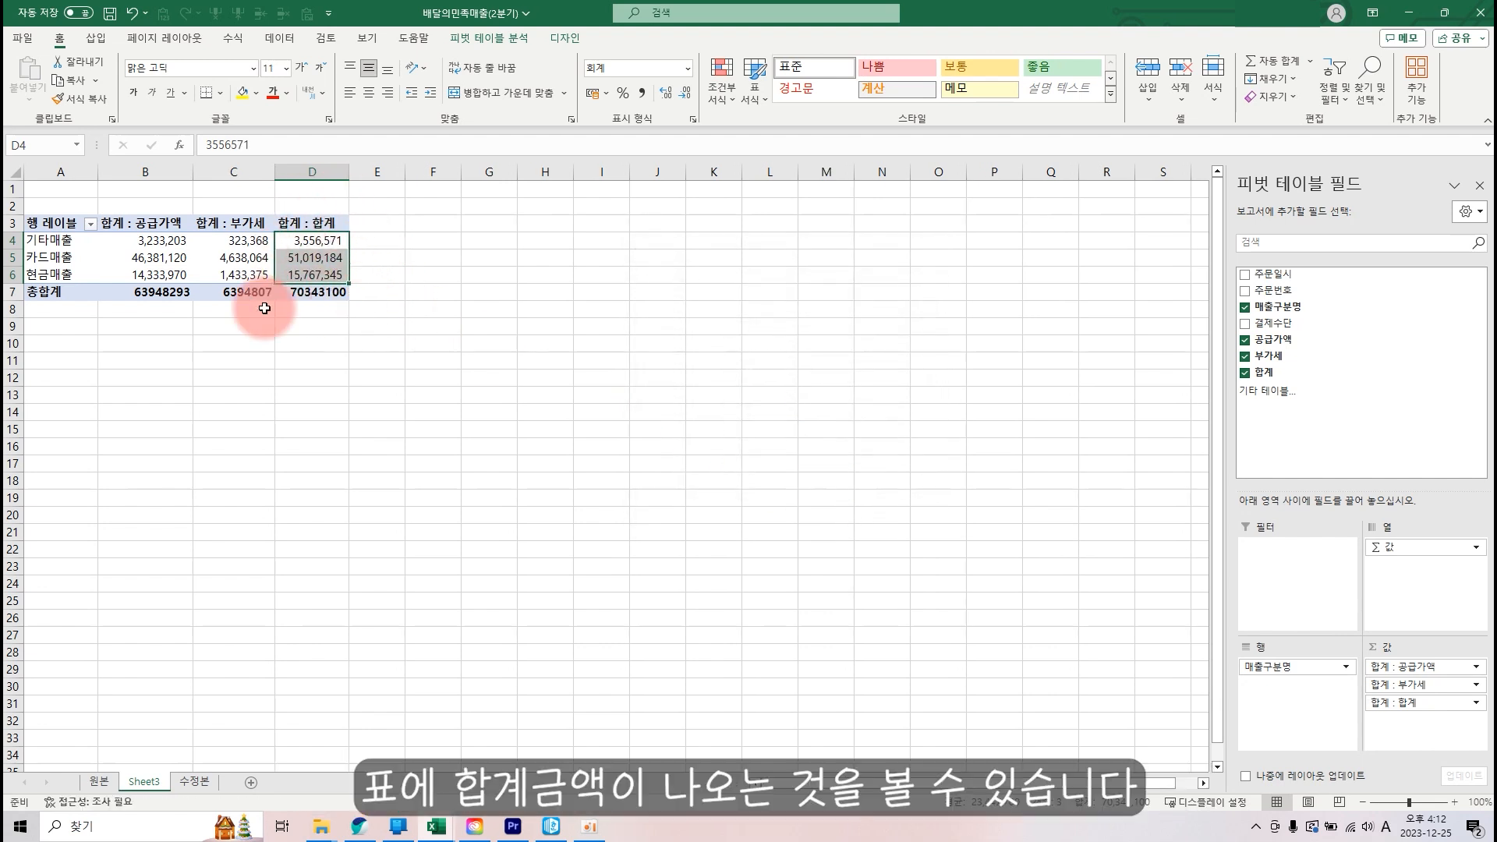
# - Leave the pivot table and return to the sales table on the 수정본 sheet
pyautogui.click(358, 474)
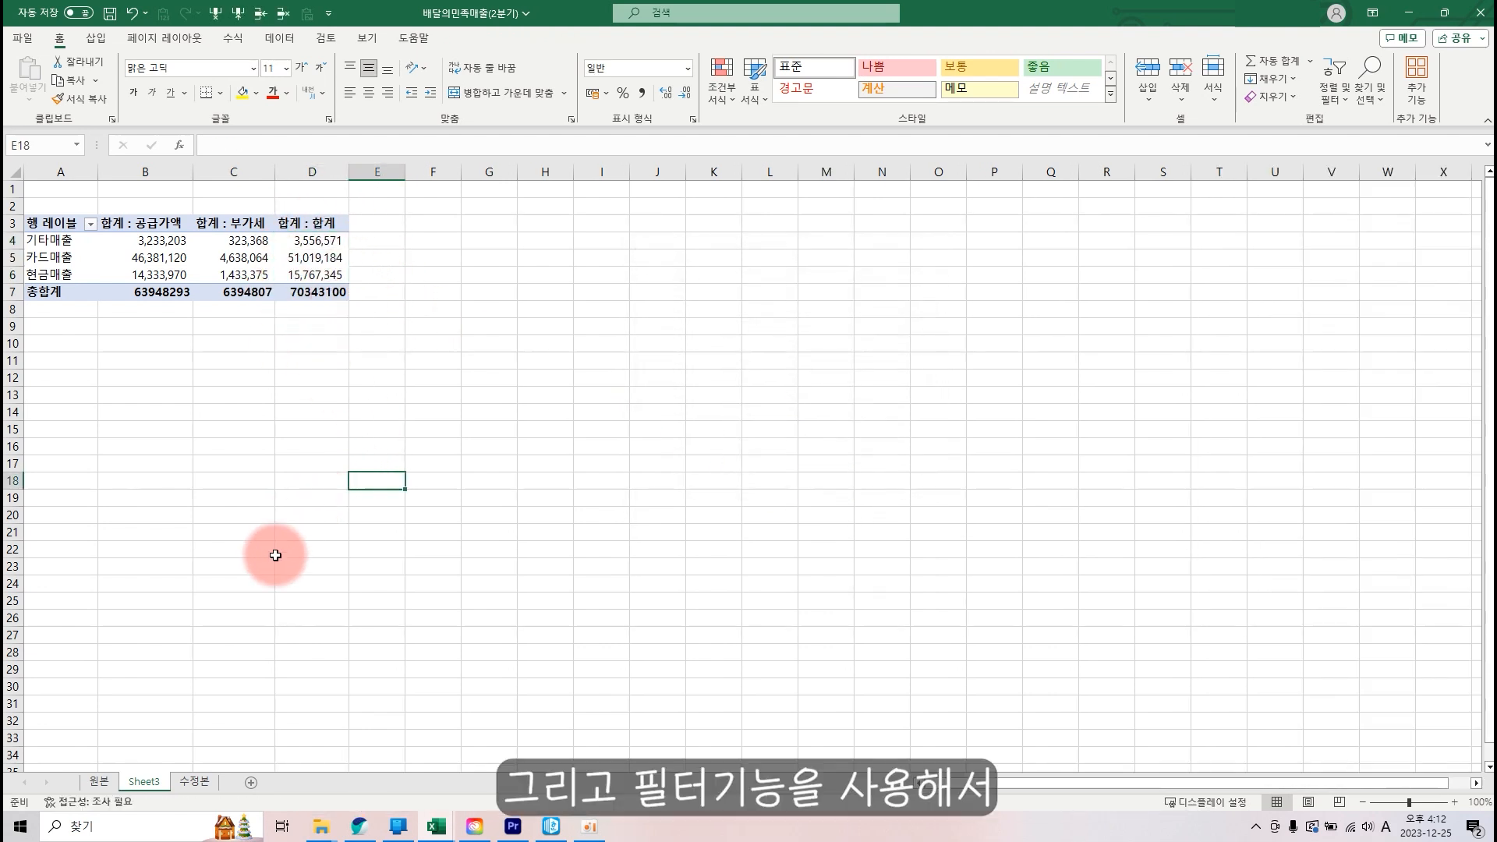
pyautogui.click(102, 781)
pyautogui.click(195, 781)
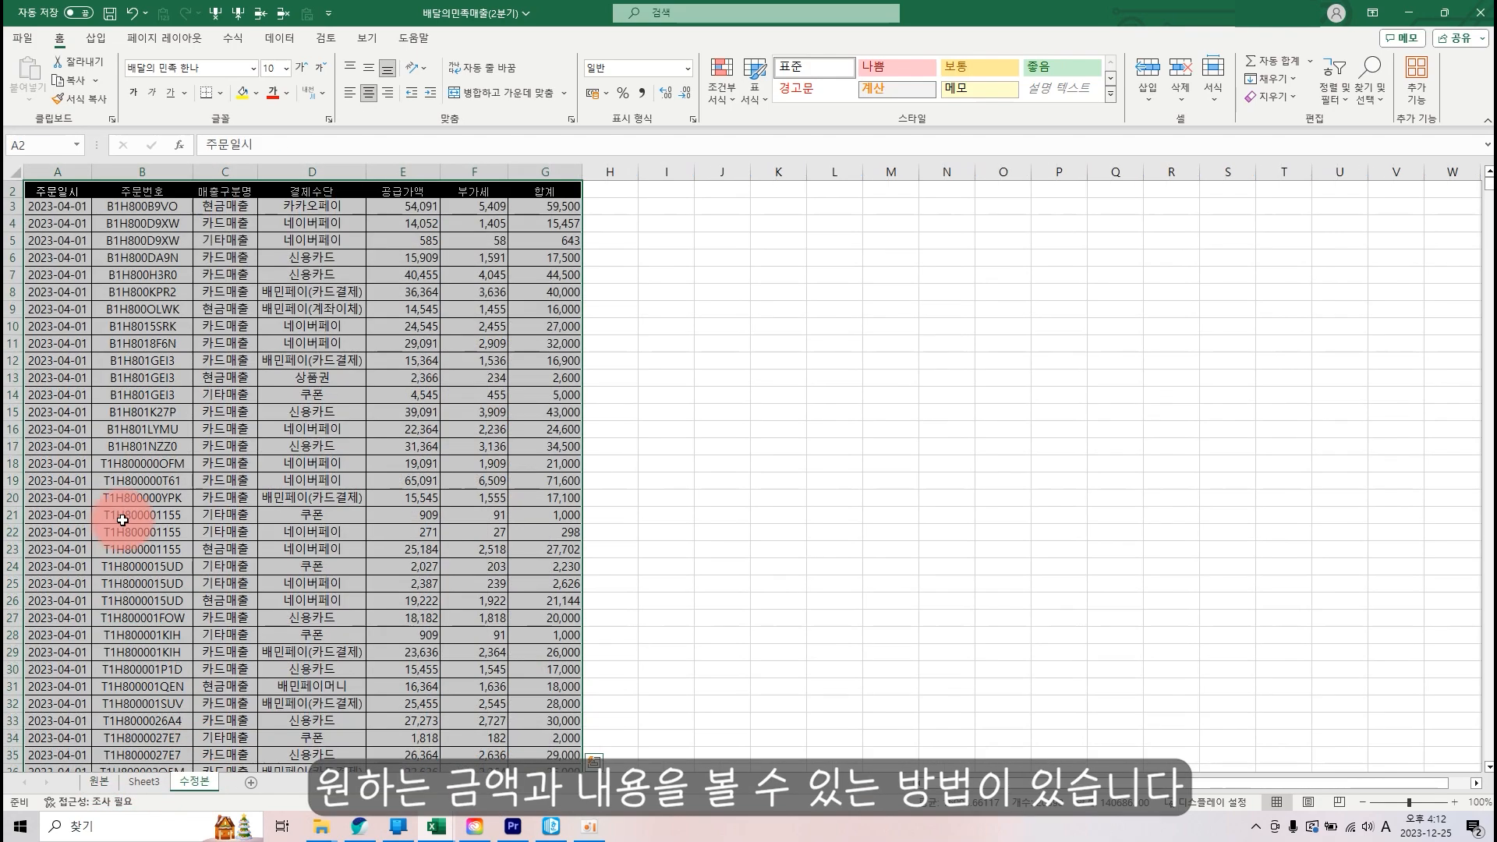
# - Add filters to the header row 2 of the sales table
pyautogui.scroll(1, 176, 282)
pyautogui.click(224, 343)
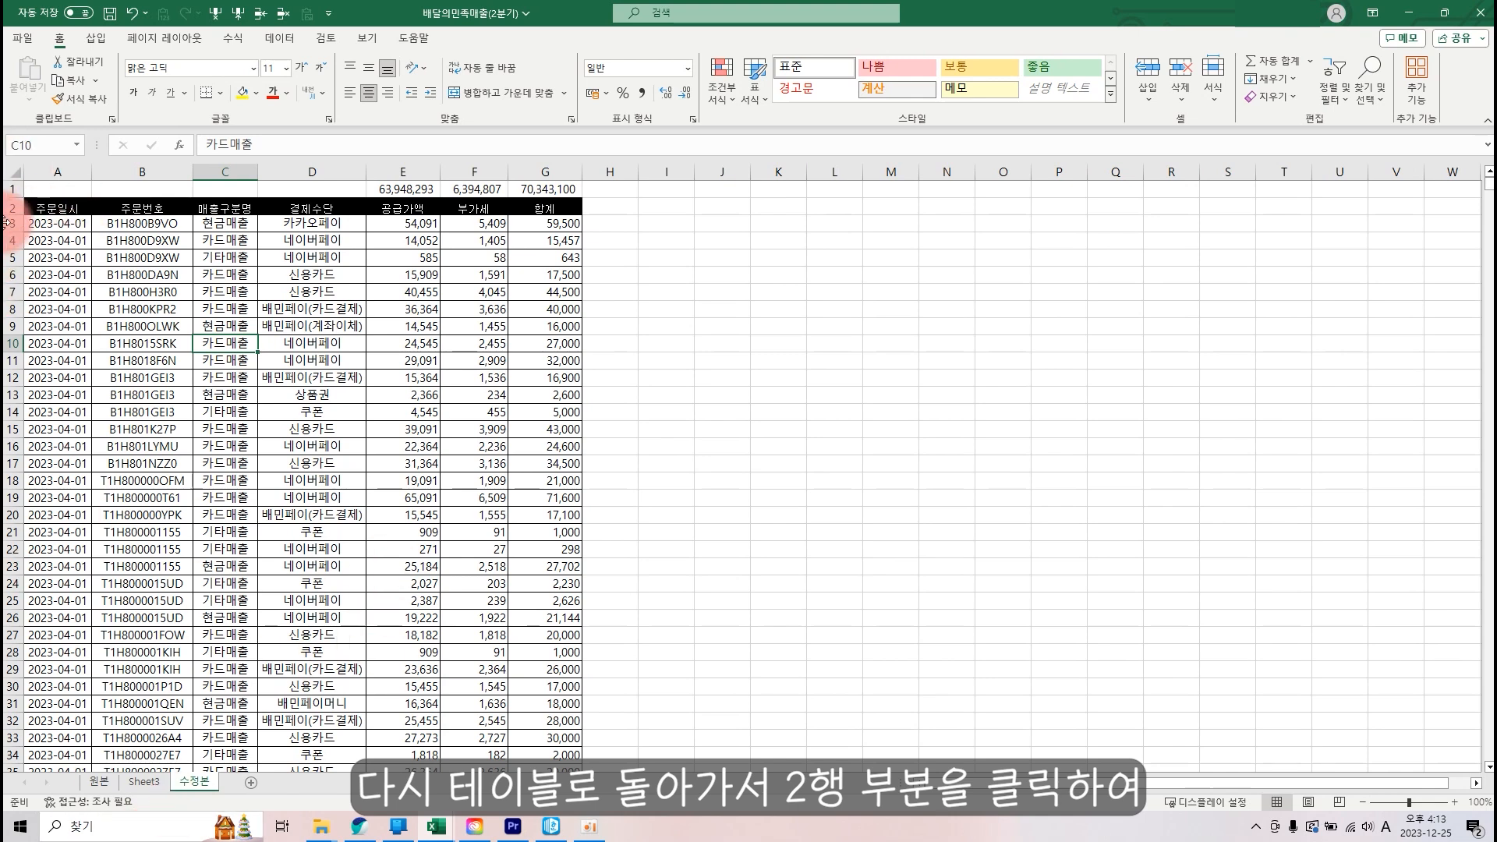
pyautogui.click(11, 208)
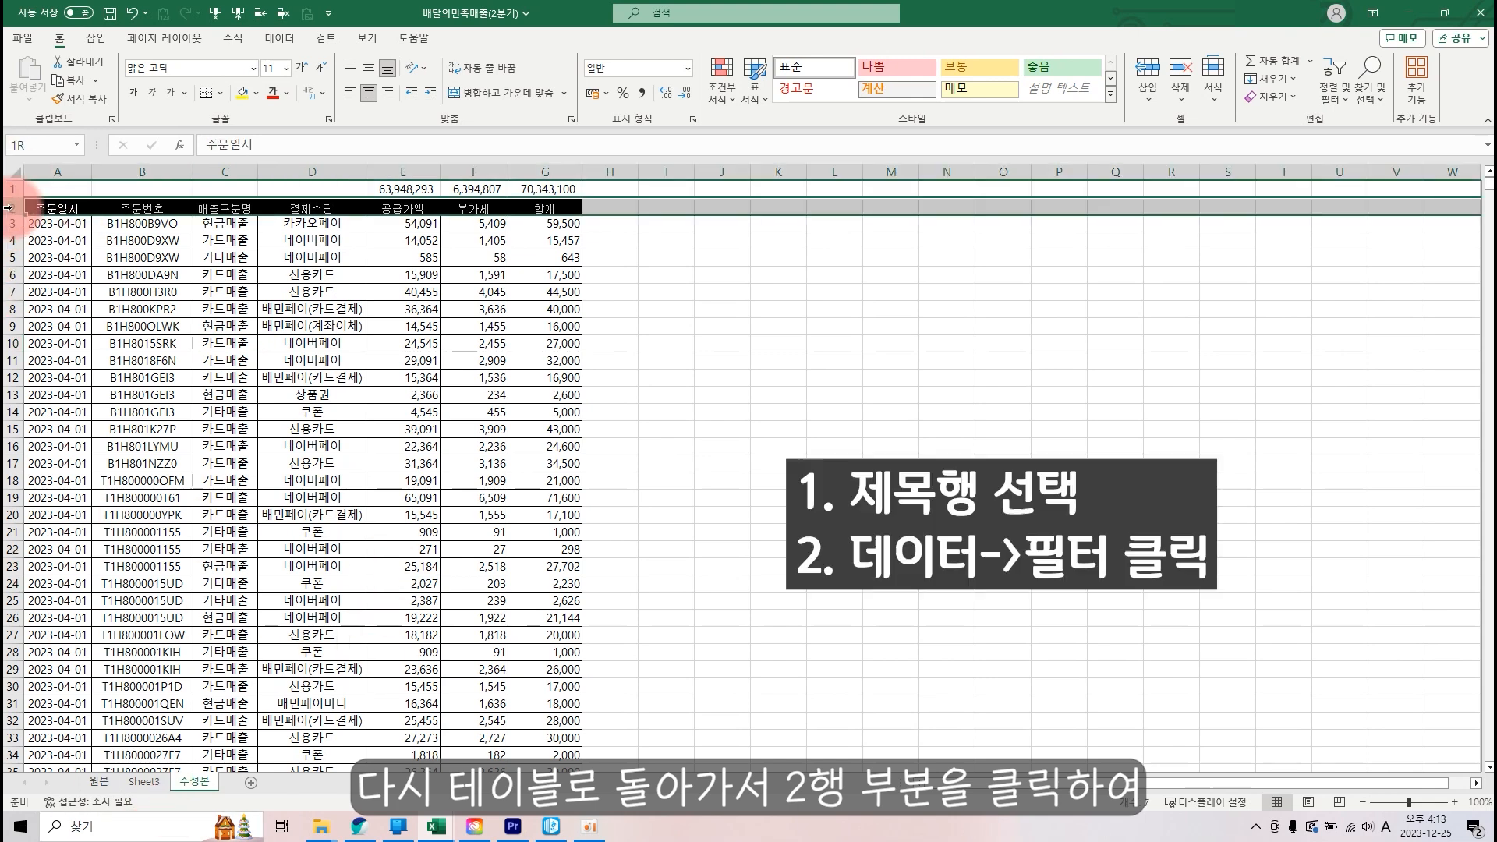
pyautogui.click(283, 44)
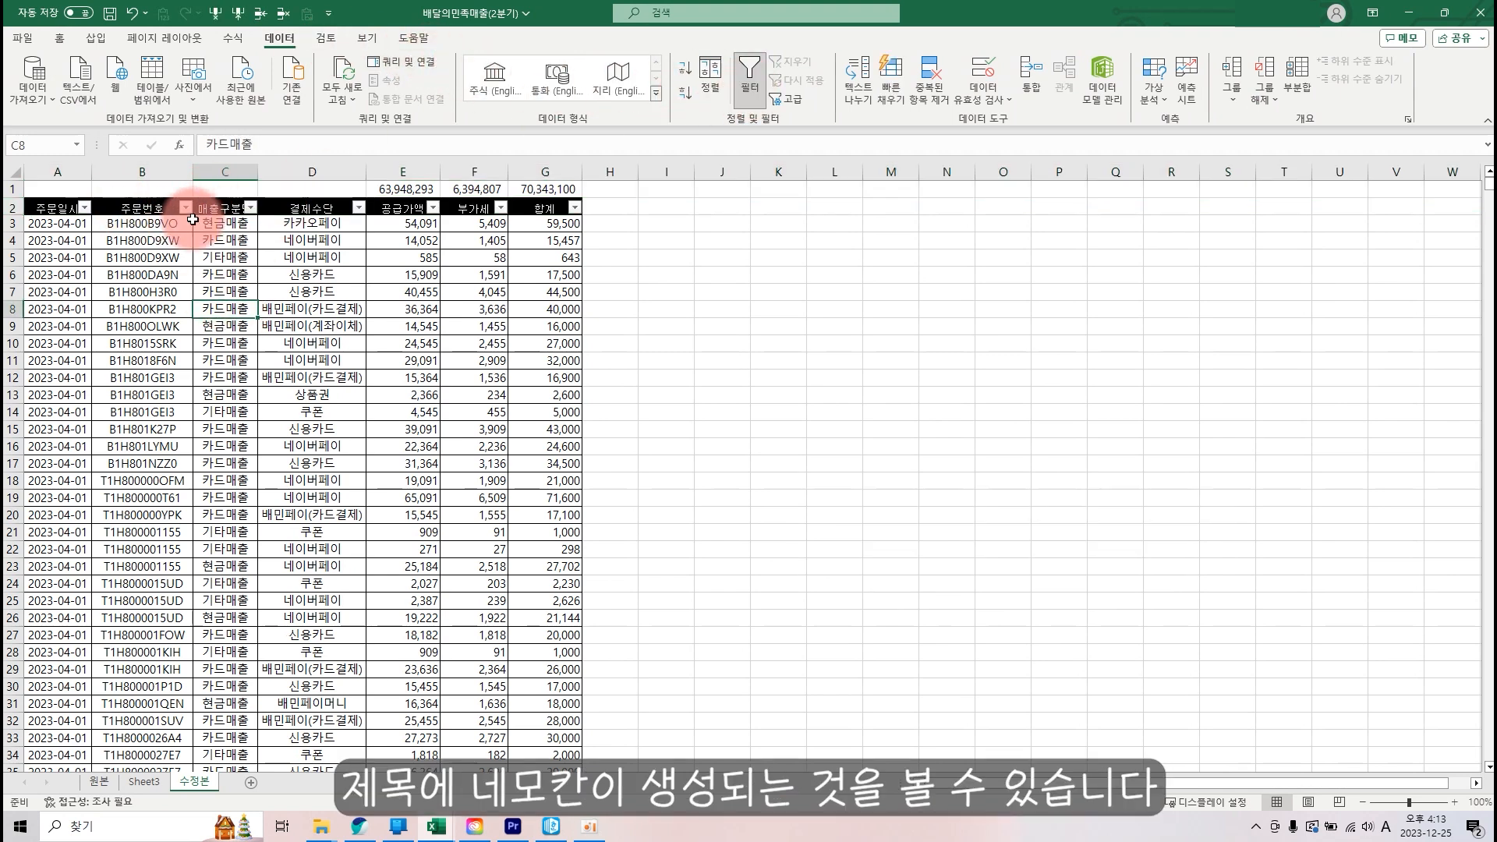
# - Filter the 매출구분명 column to show only 카드매출, and go over the filtered rows
pyautogui.click(250, 209)
pyautogui.click(131, 410)
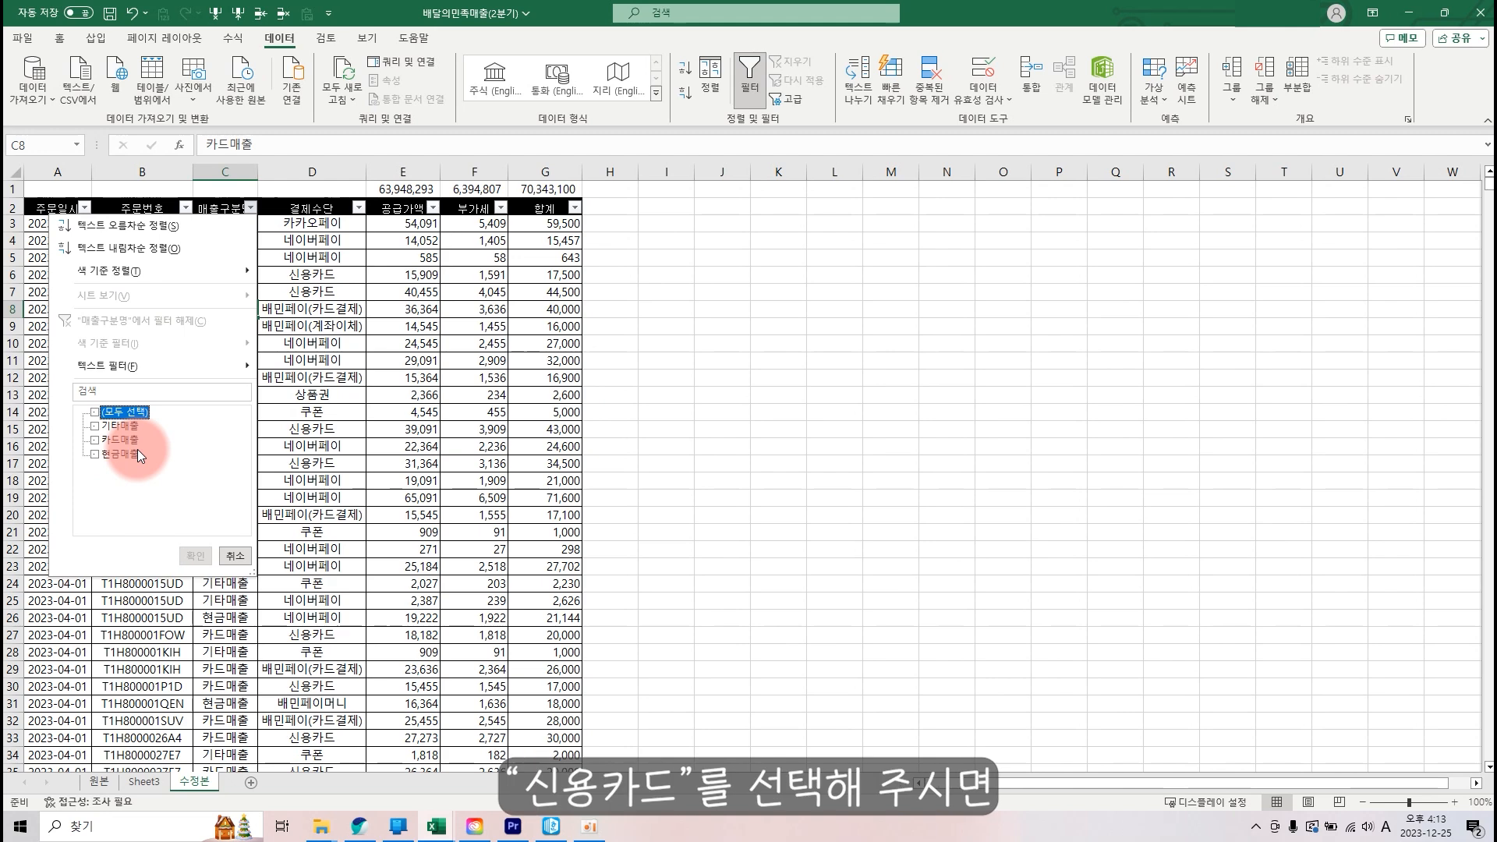
pyautogui.click(195, 555)
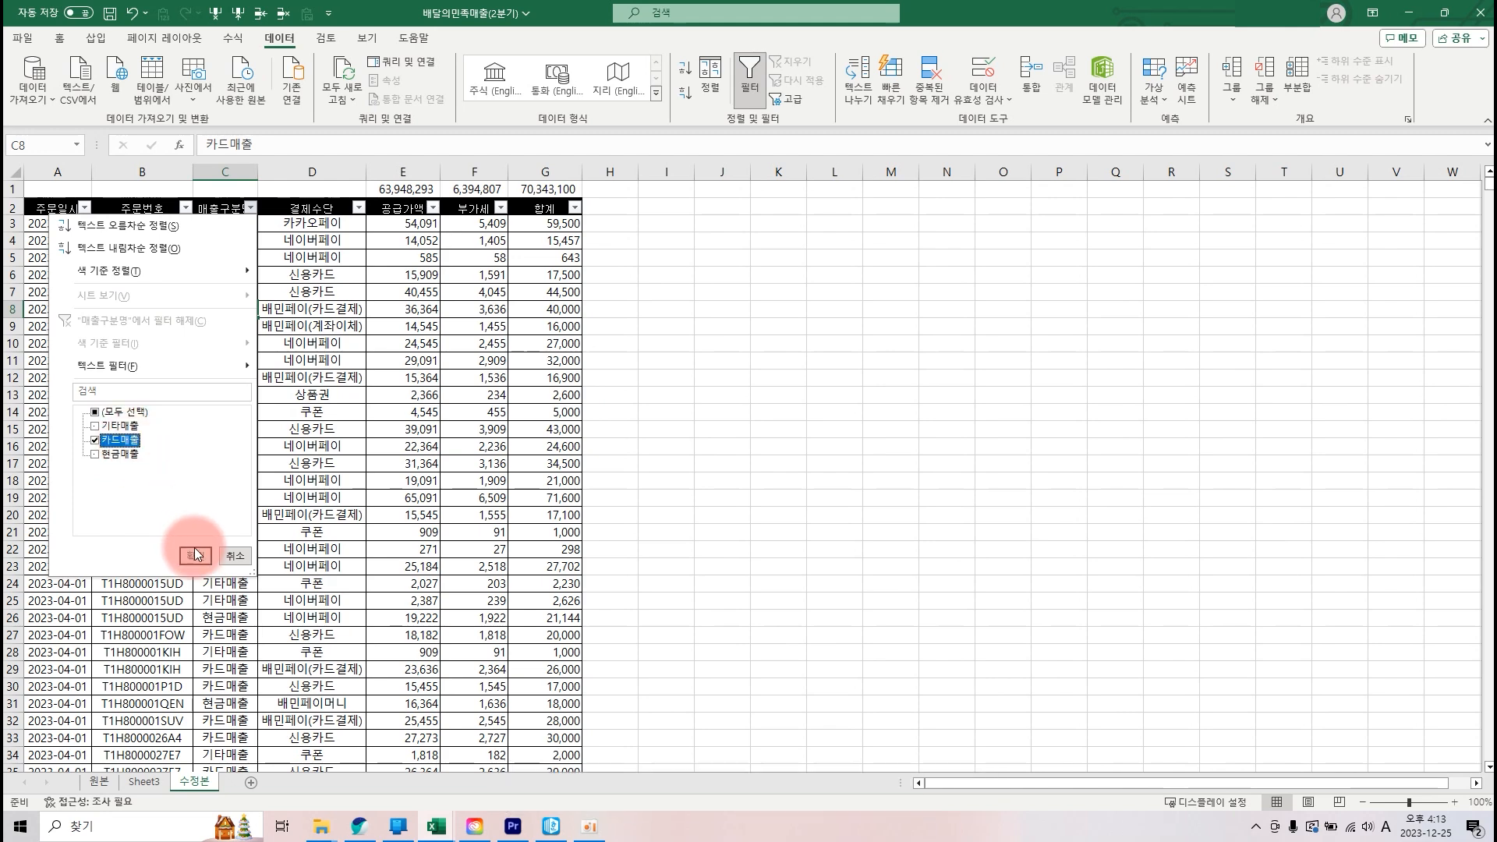
pyautogui.click(308, 359)
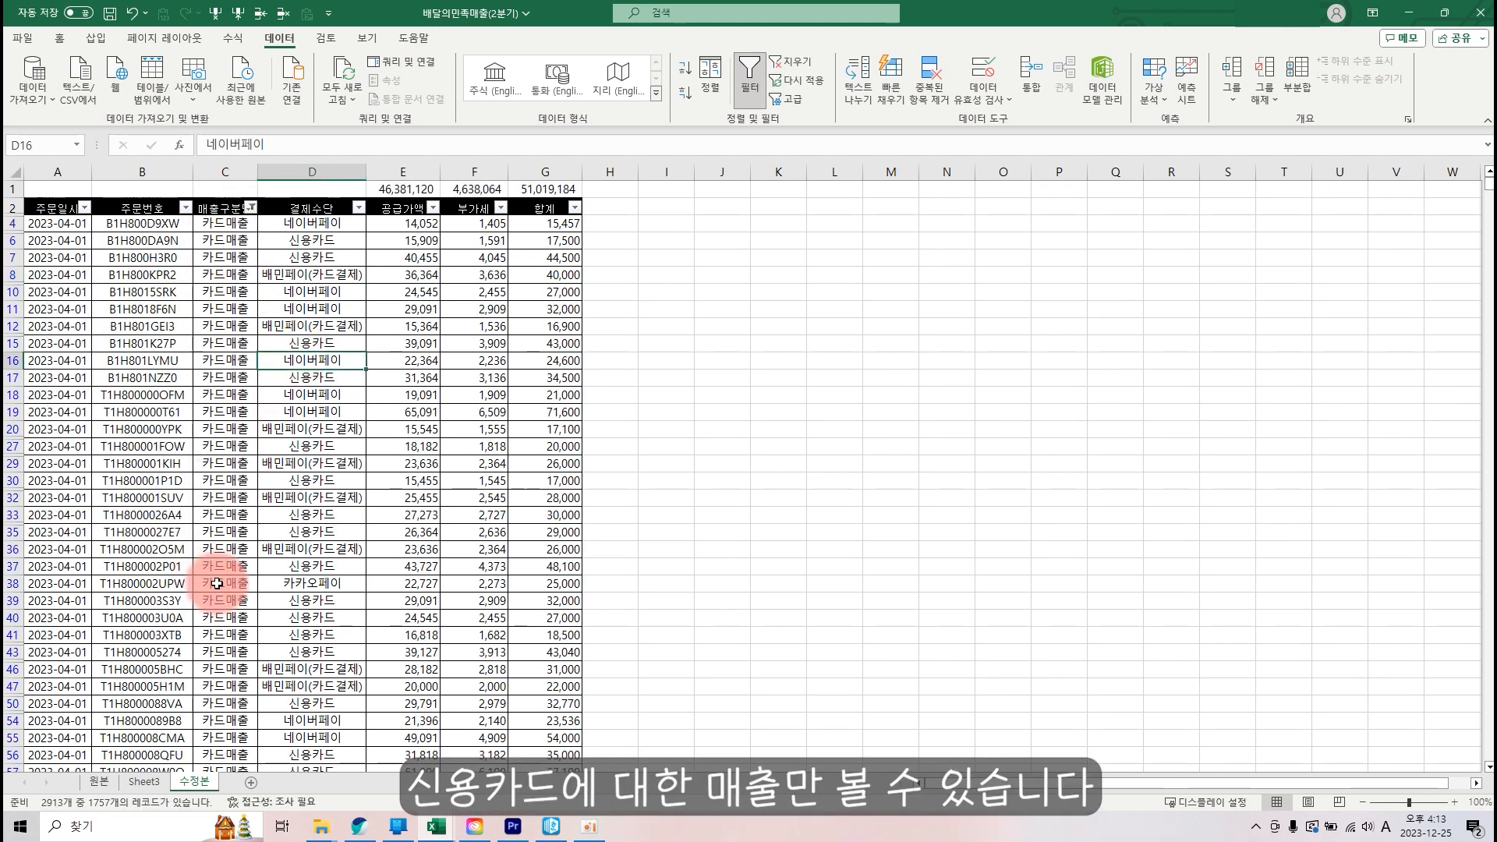
pyautogui.moveTo(211, 619); pyautogui.dragTo(203, 649)
pyautogui.click(238, 433)
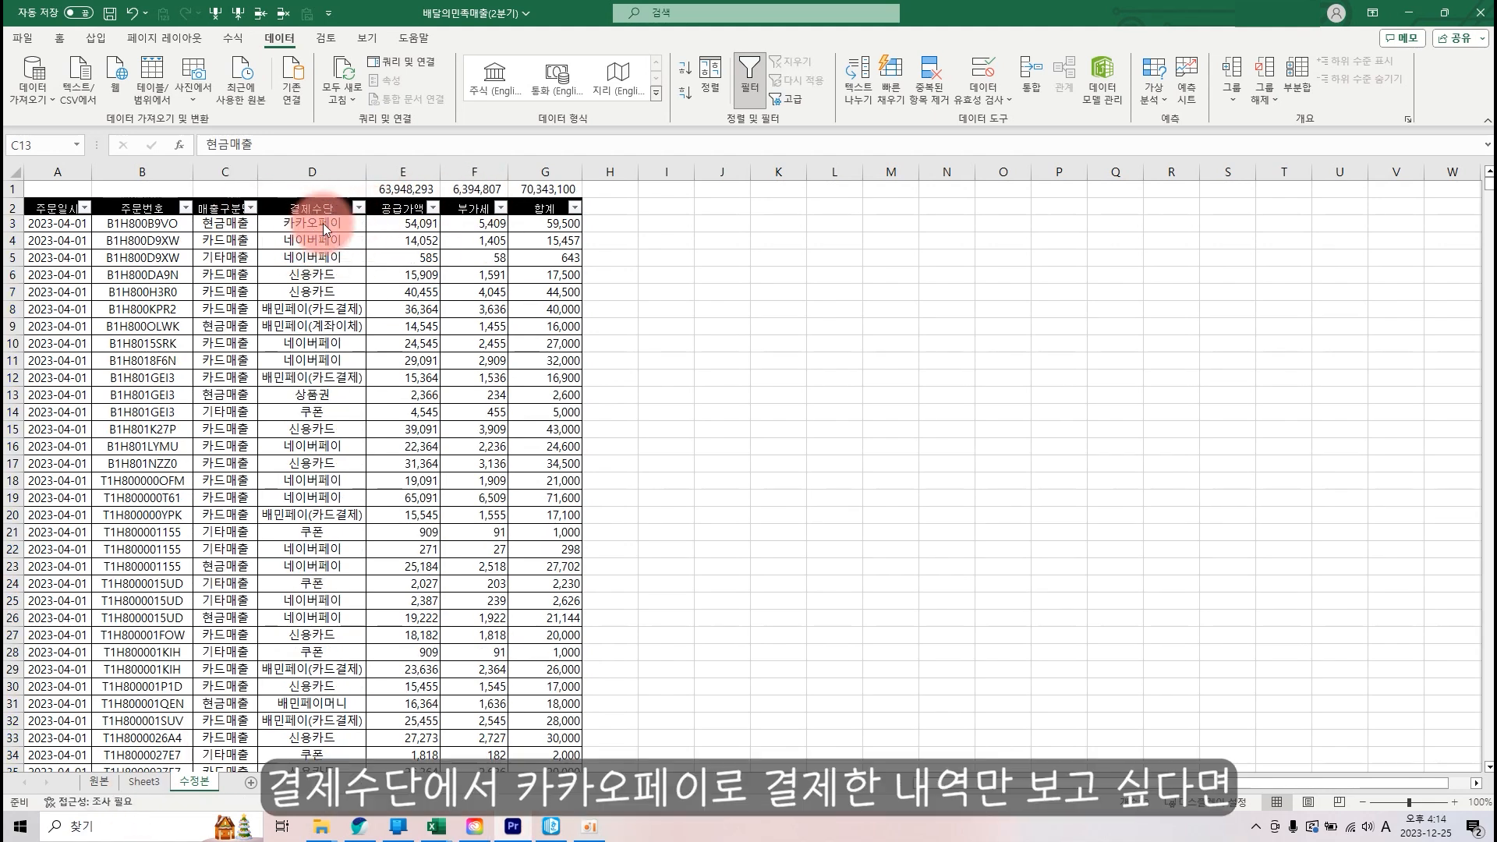
# - Filter the 결제수단 column to show only 카카오페이, and go over the filtered payments and their totals
pyautogui.click(313, 292)
pyautogui.click(359, 208)
pyautogui.click(228, 412)
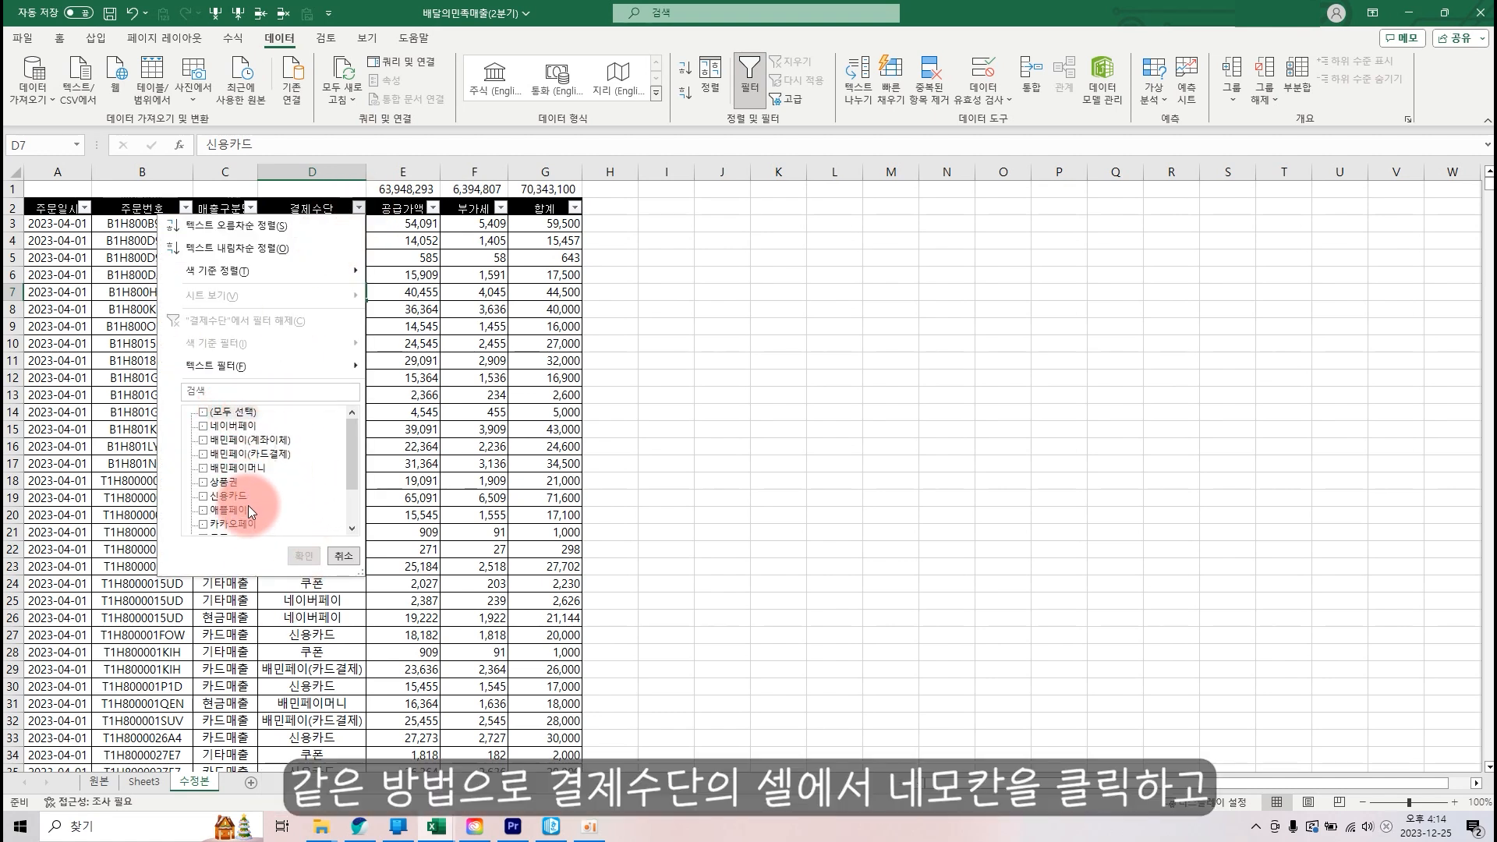
pyautogui.click(245, 524)
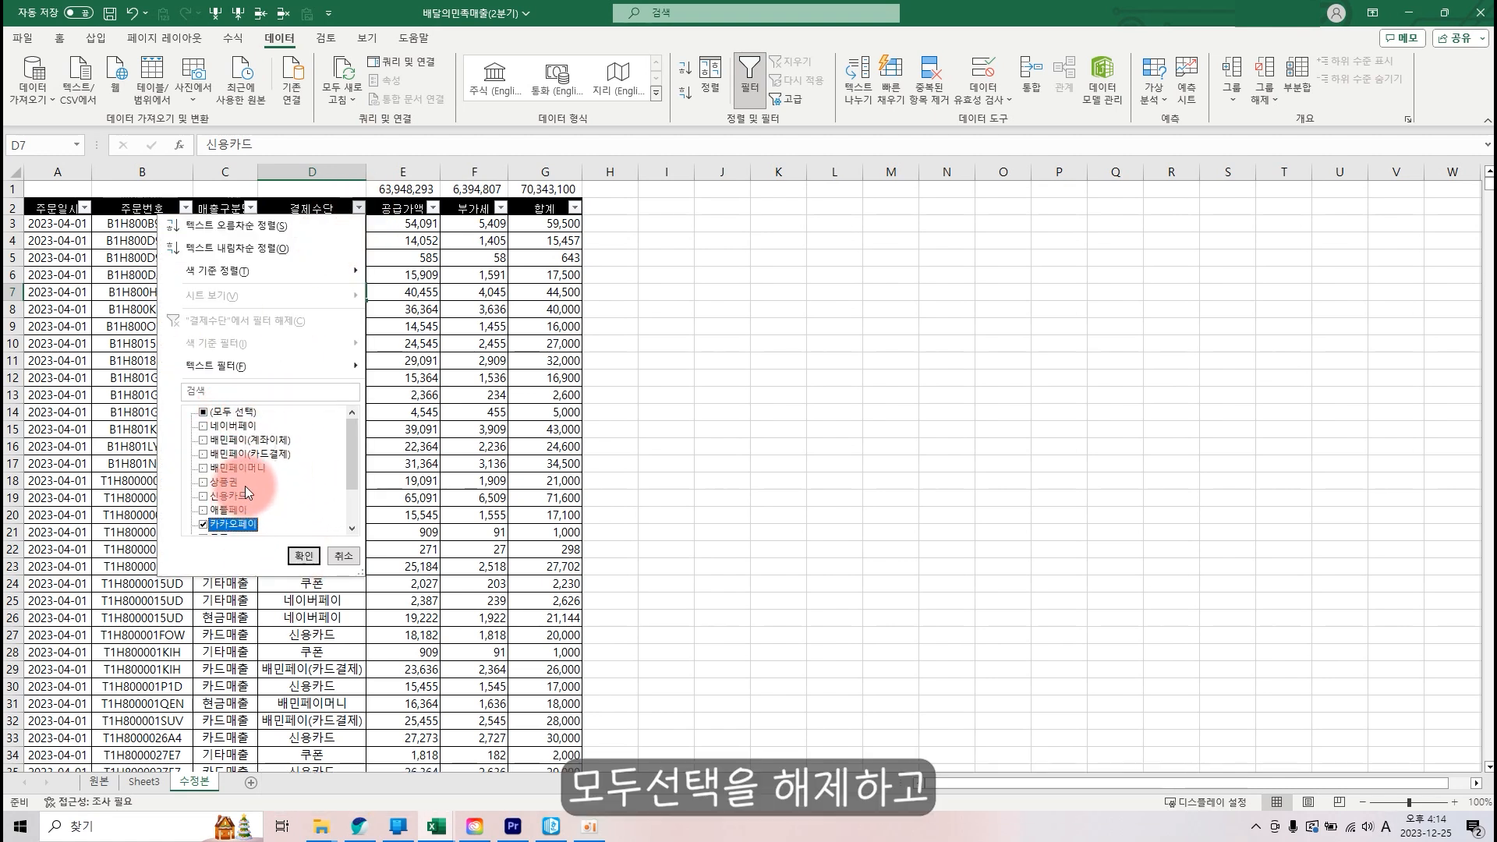
pyautogui.click(304, 556)
pyautogui.moveTo(312, 240); pyautogui.dragTo(312, 516)
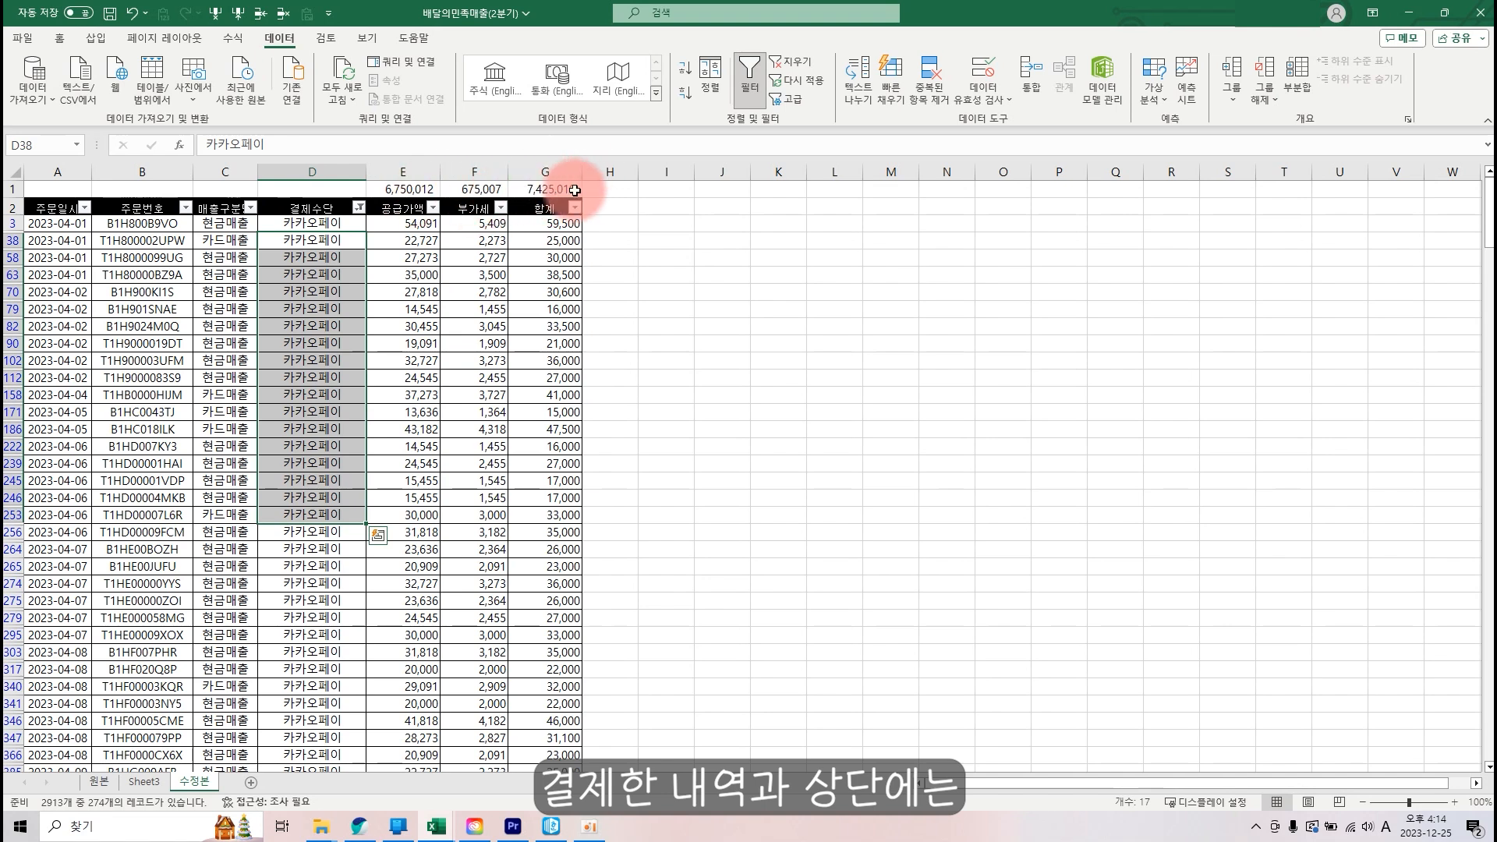
pyautogui.click(467, 309)
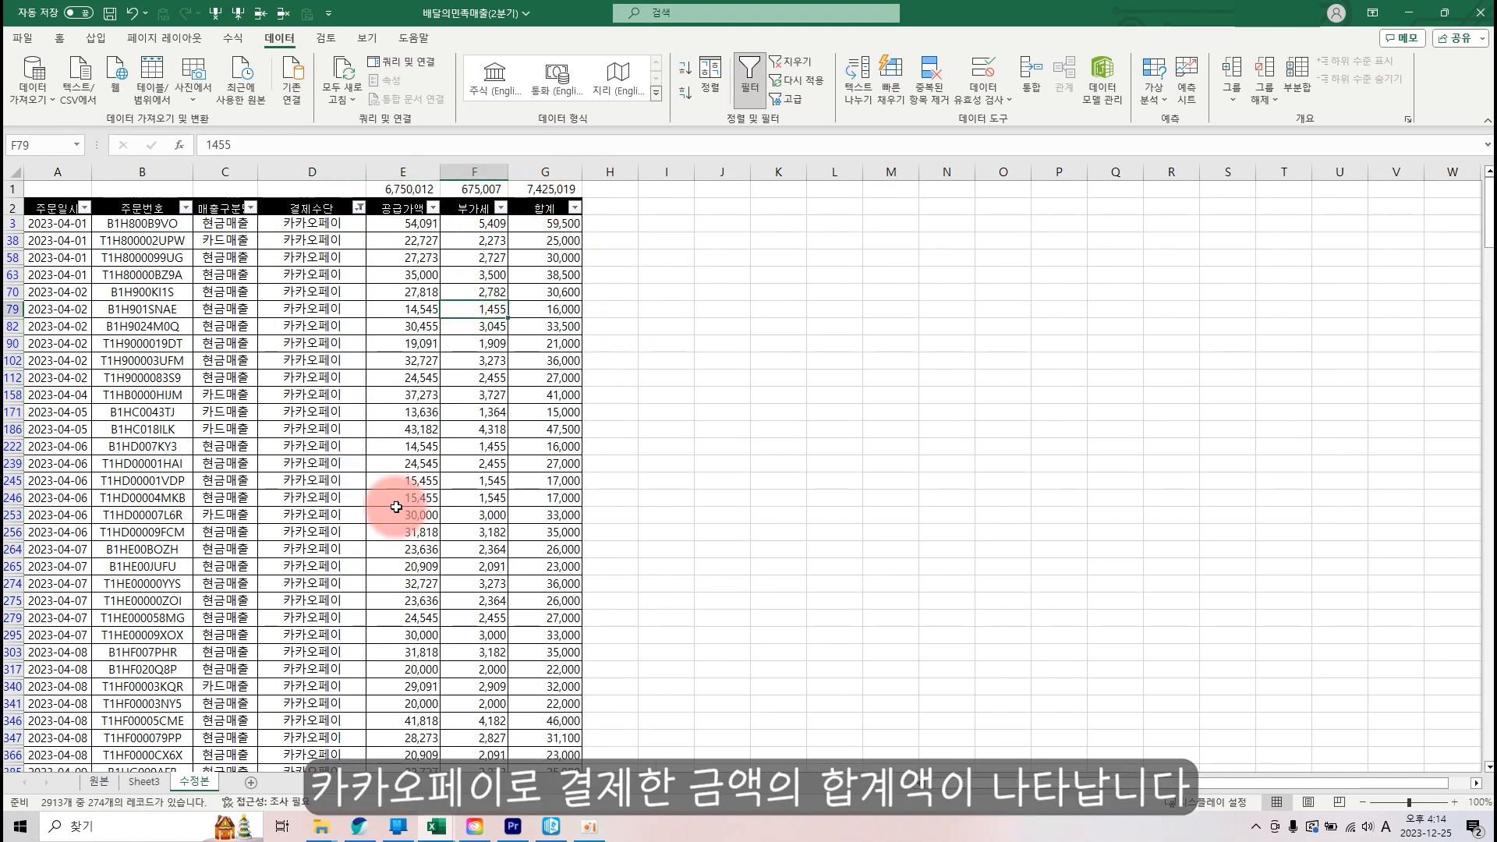